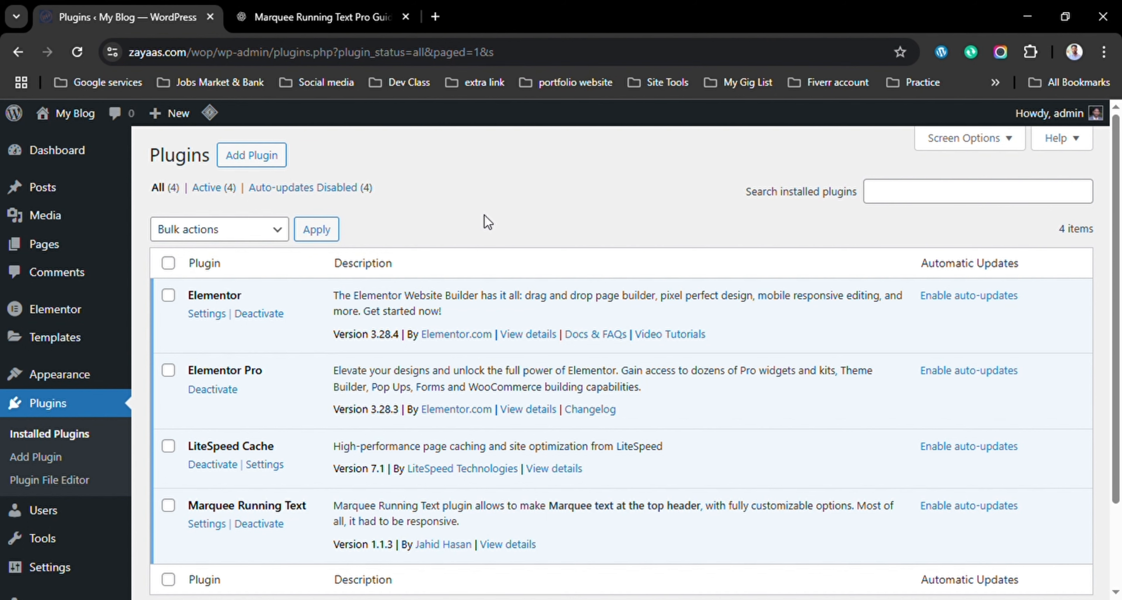
Deactivate the free Marquee Running Text plugin and delete it from the site.
scroll(364, 330, down, 3)
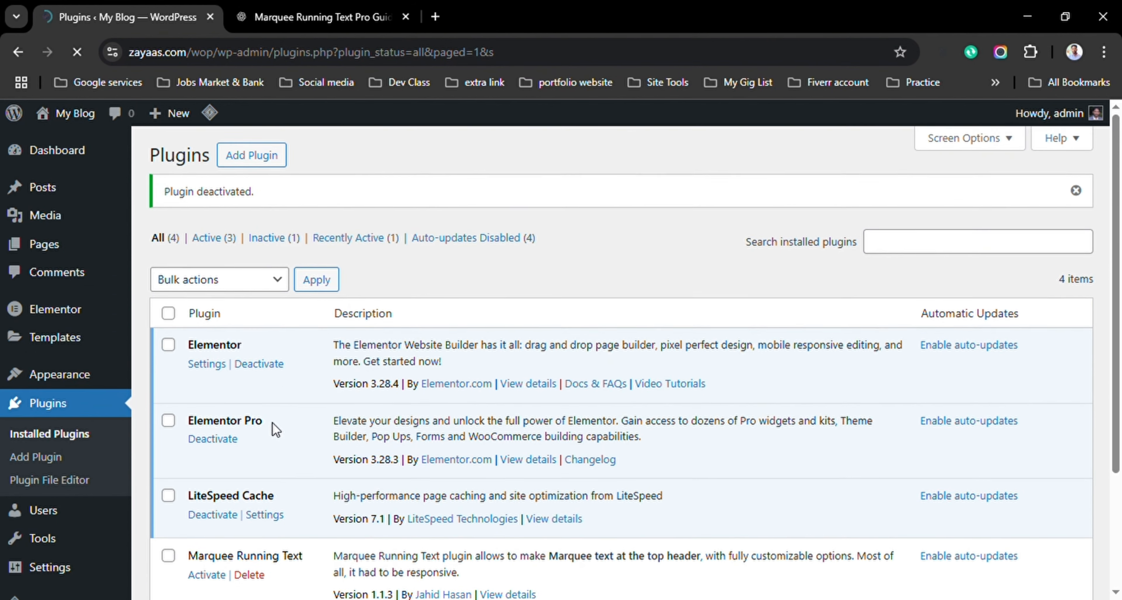
scroll(275, 436, down, 1)
click(263, 494)
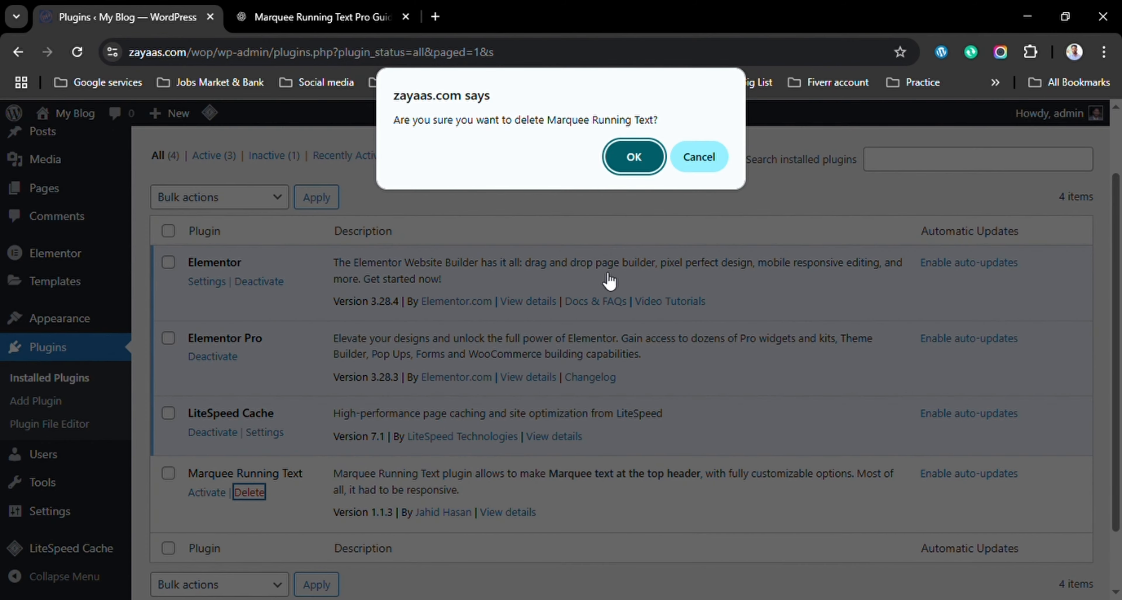
click(633, 164)
Upload the plugin file marquee-running-text-pro.zip, install it and activate it.
scroll(535, 259, up, 1)
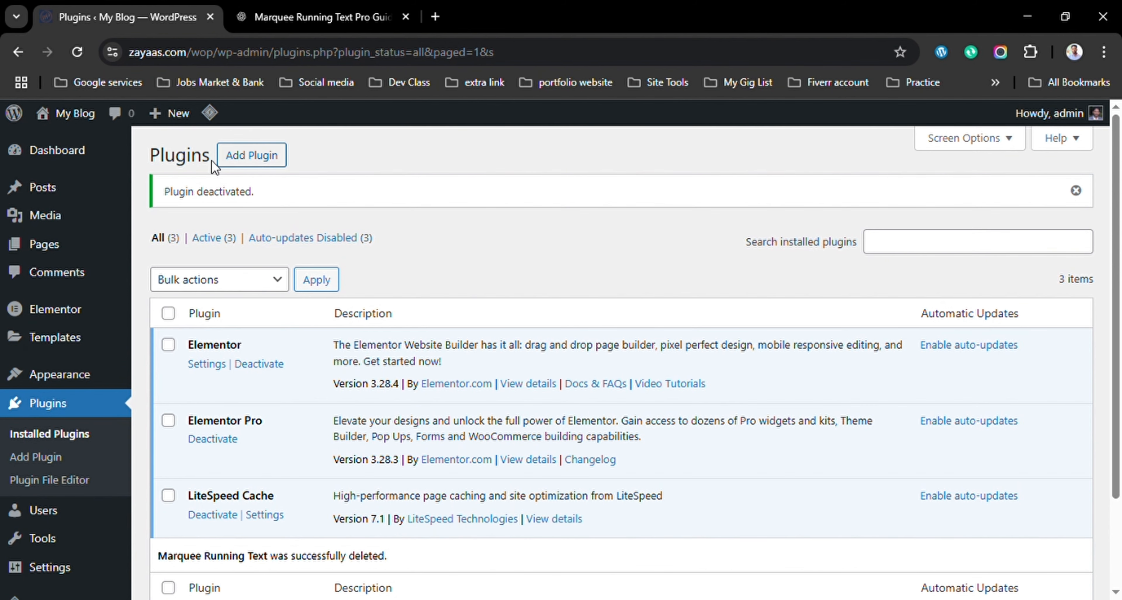
click(255, 161)
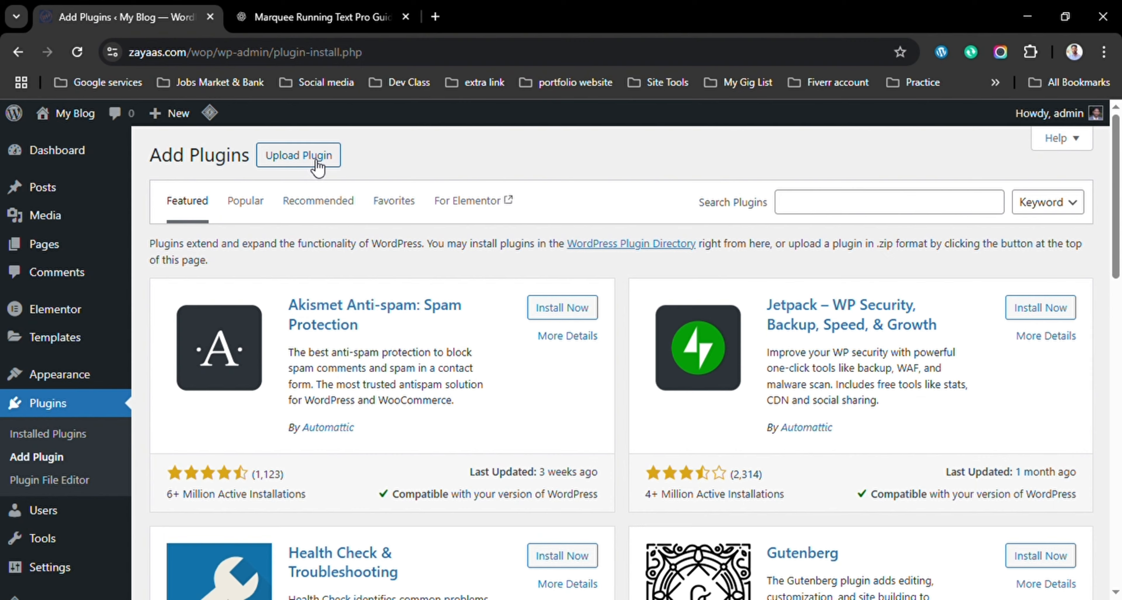
click(317, 167)
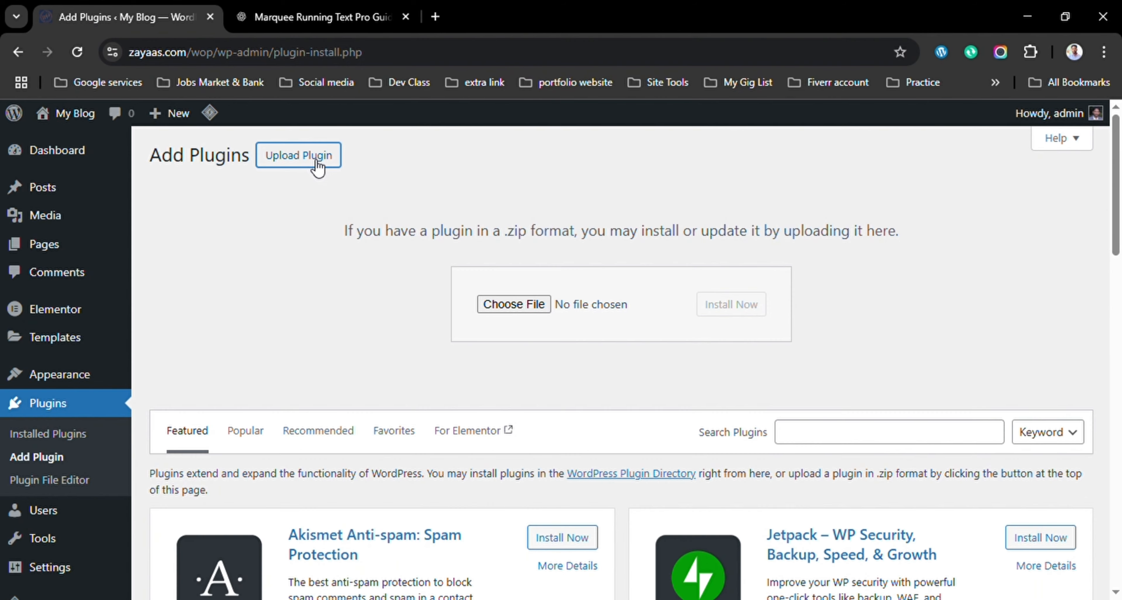
click(524, 307)
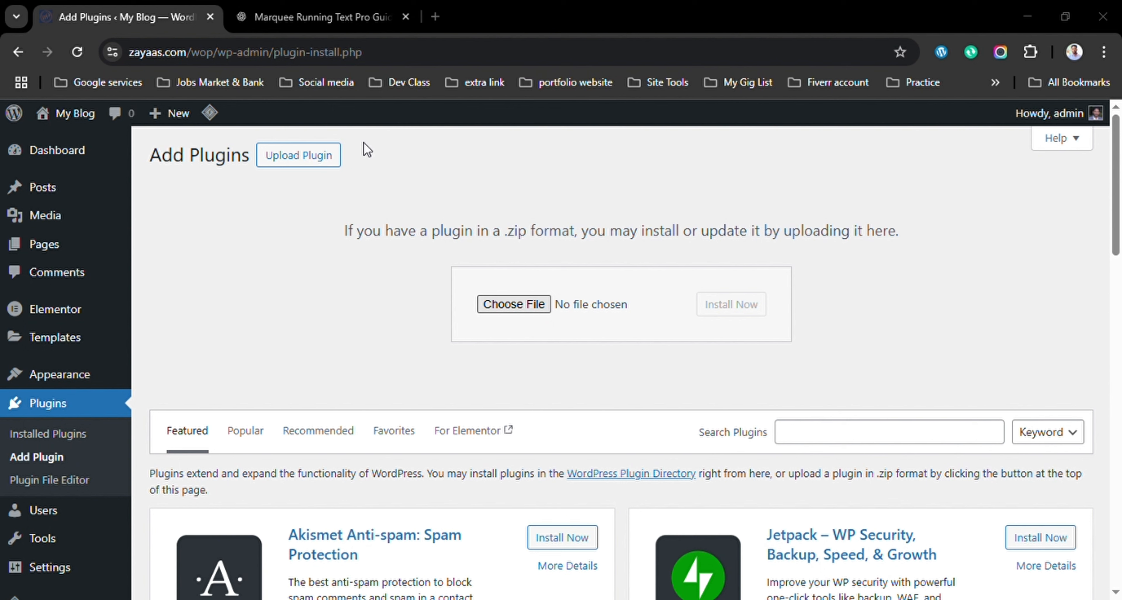
click(983, 573)
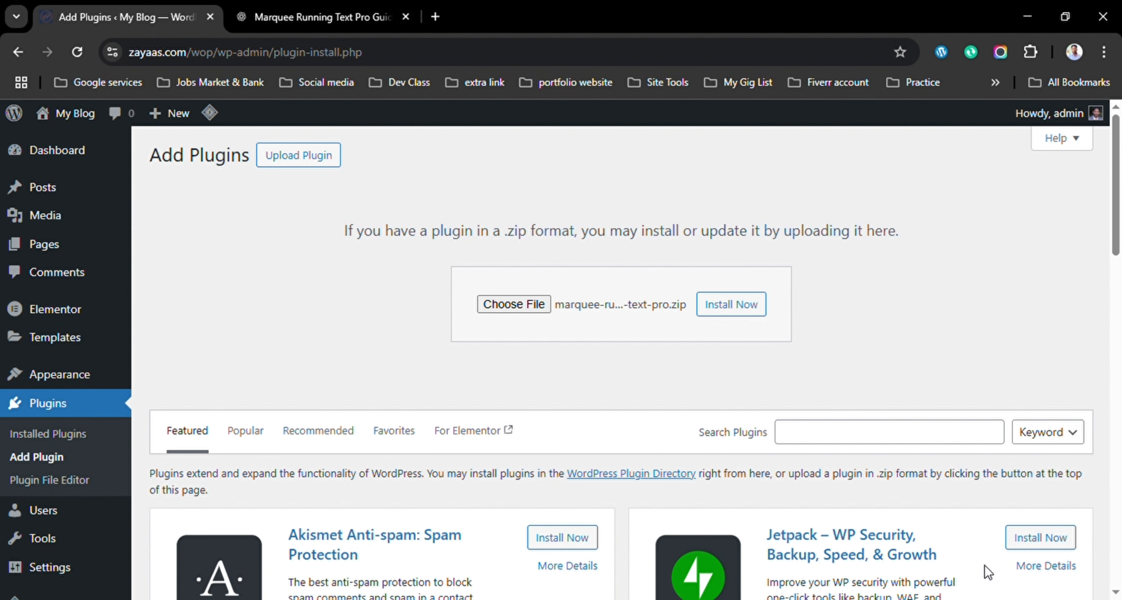
click(734, 313)
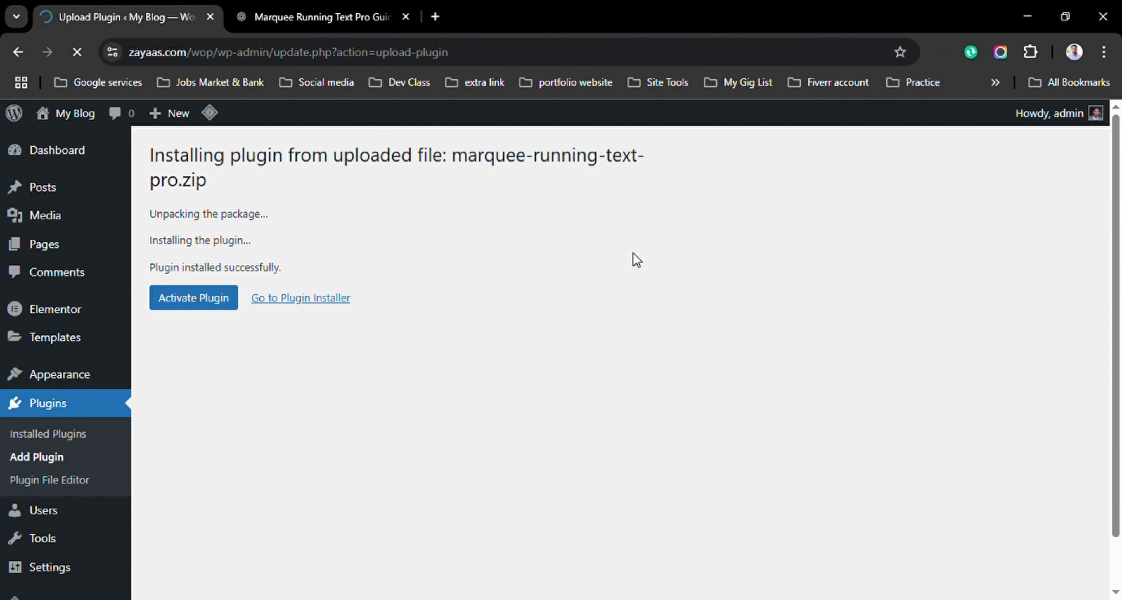
click(189, 308)
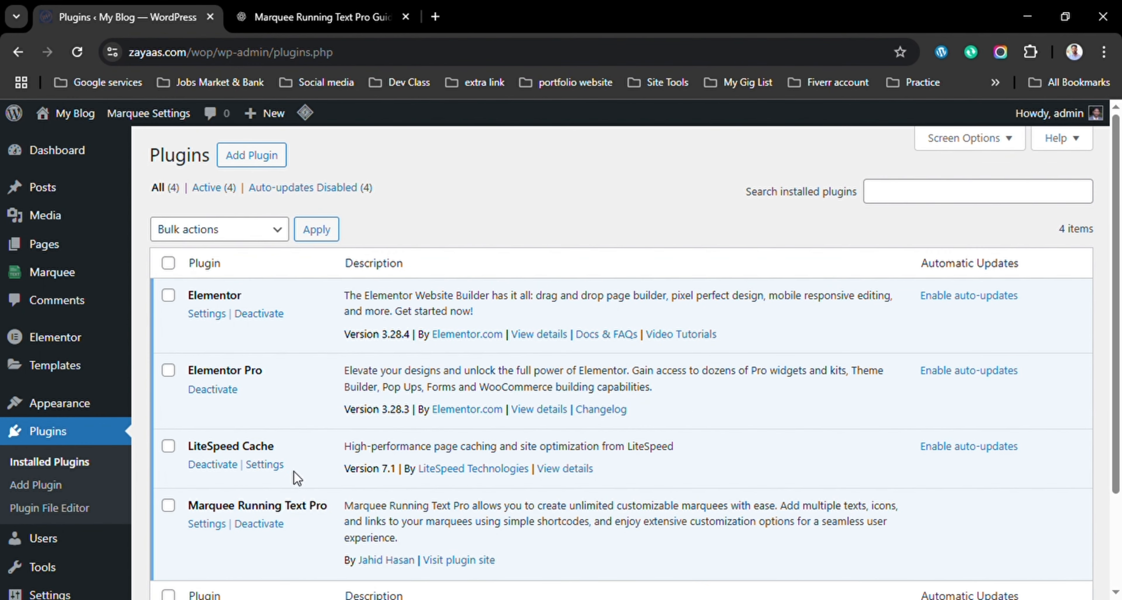
triple_click(306, 508)
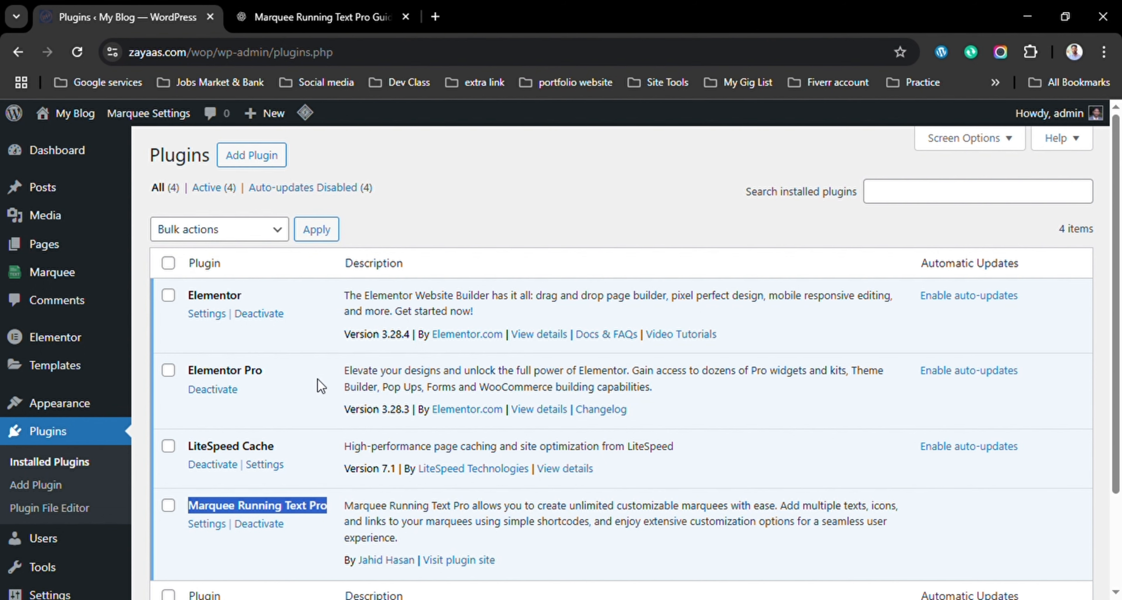
scroll(321, 368, down, 2)
scroll(344, 325, up, 2)
click(433, 231)
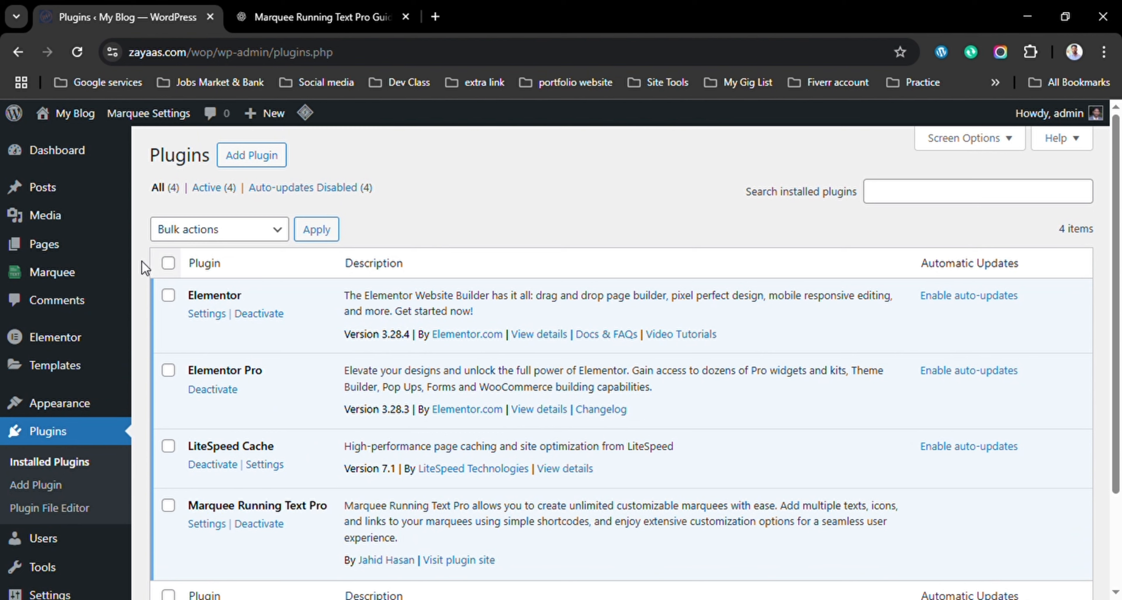
Create a new marquee and title it "Offer and News".
mouse_move(73, 277)
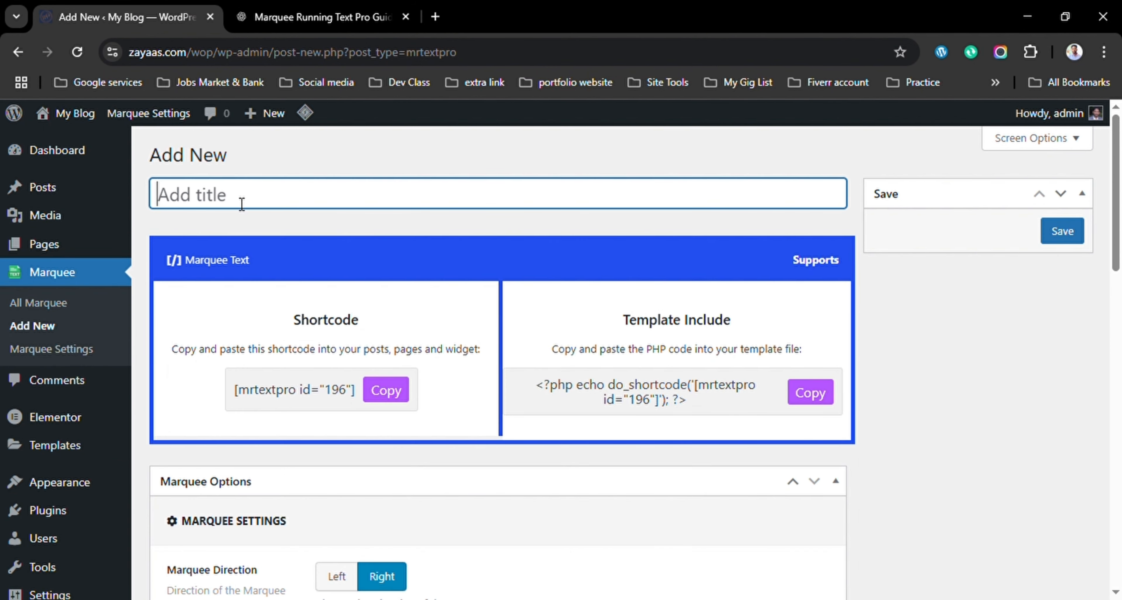
text(Offer)
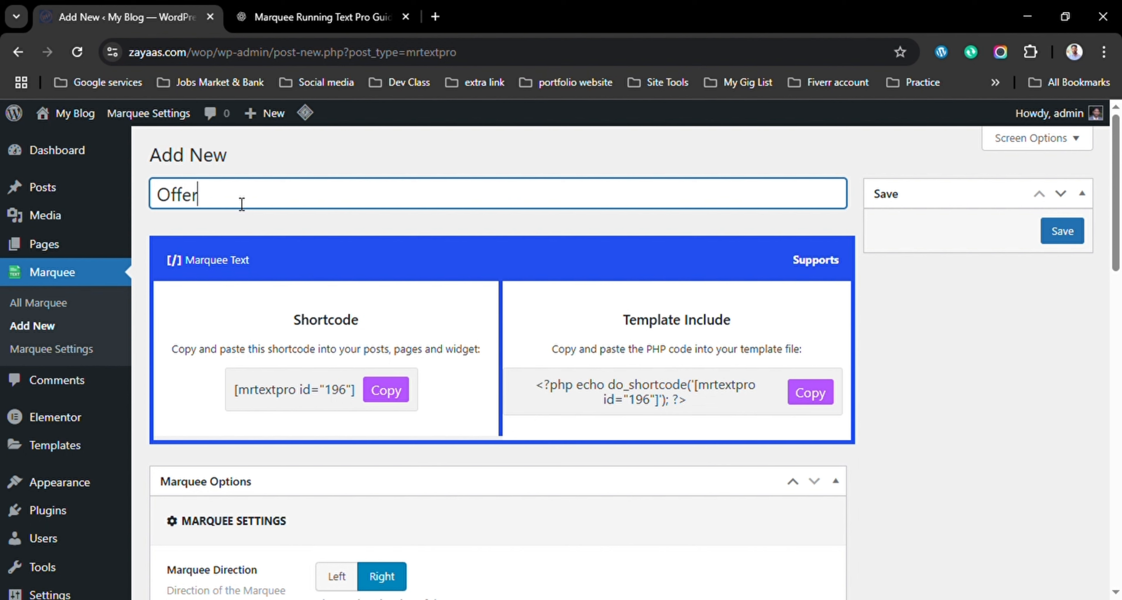
text( and News)
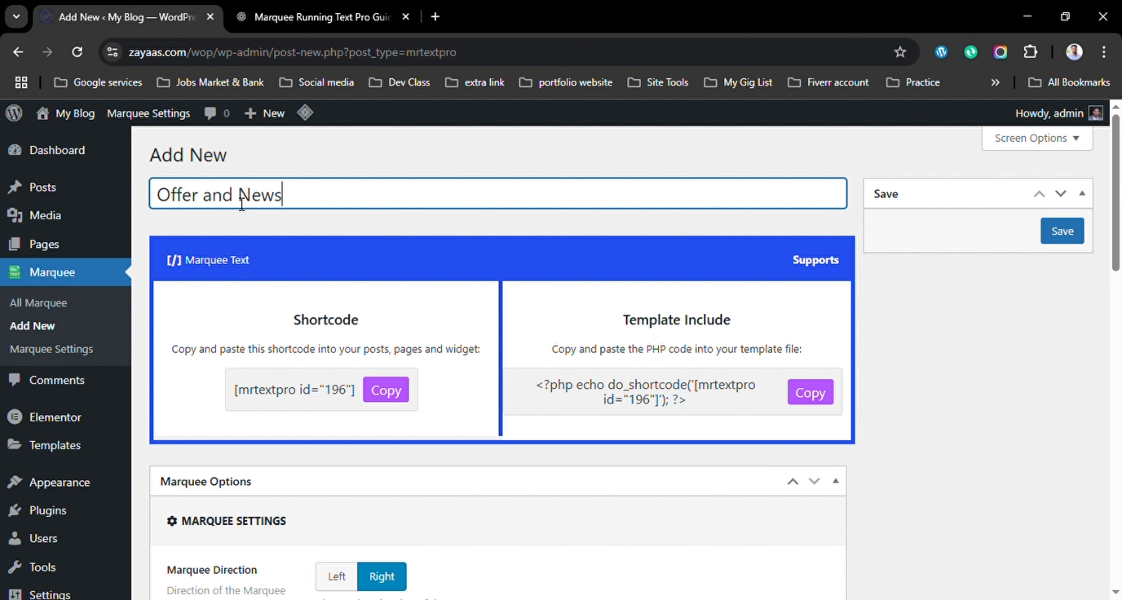
click(367, 165)
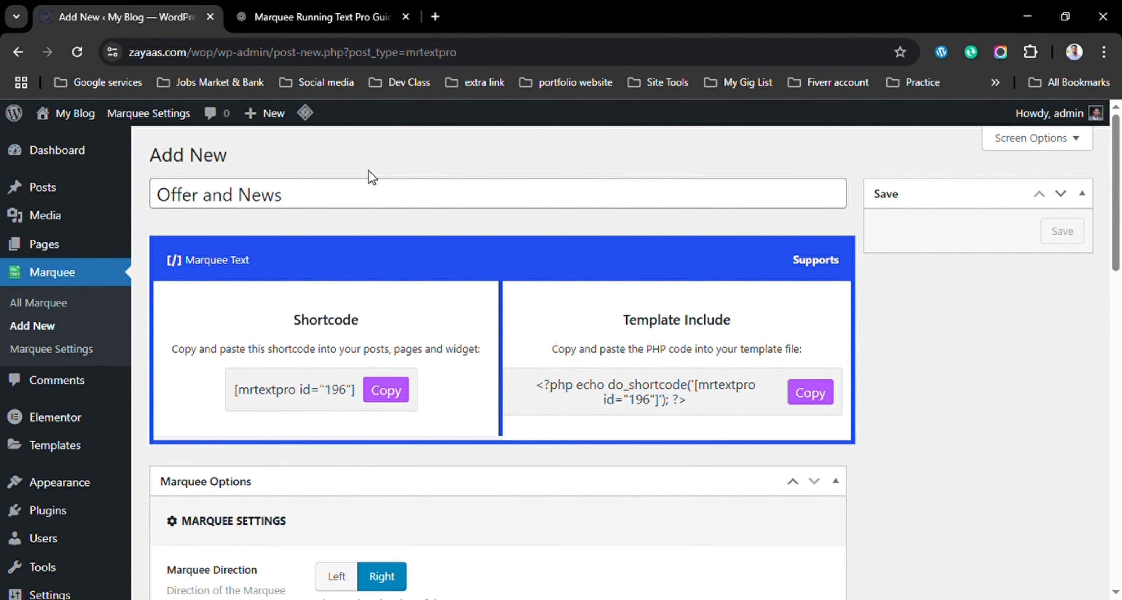
Switch the marquee direction to Left and return it to Right.
scroll(476, 293, down, 3)
scroll(398, 286, up, 2)
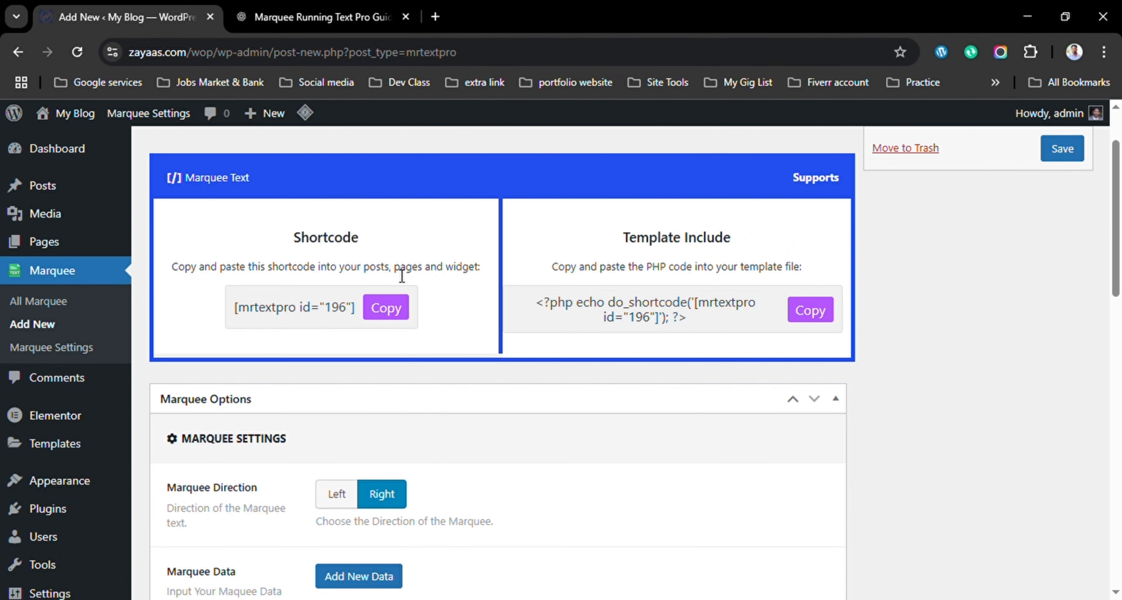
scroll(393, 323, down, 4)
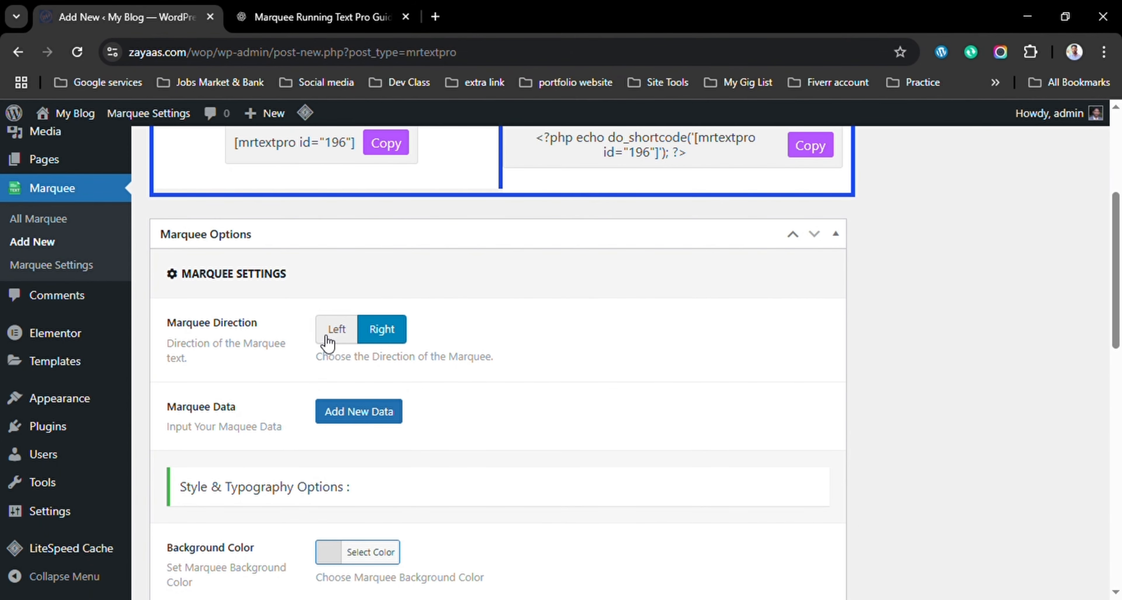
click(352, 335)
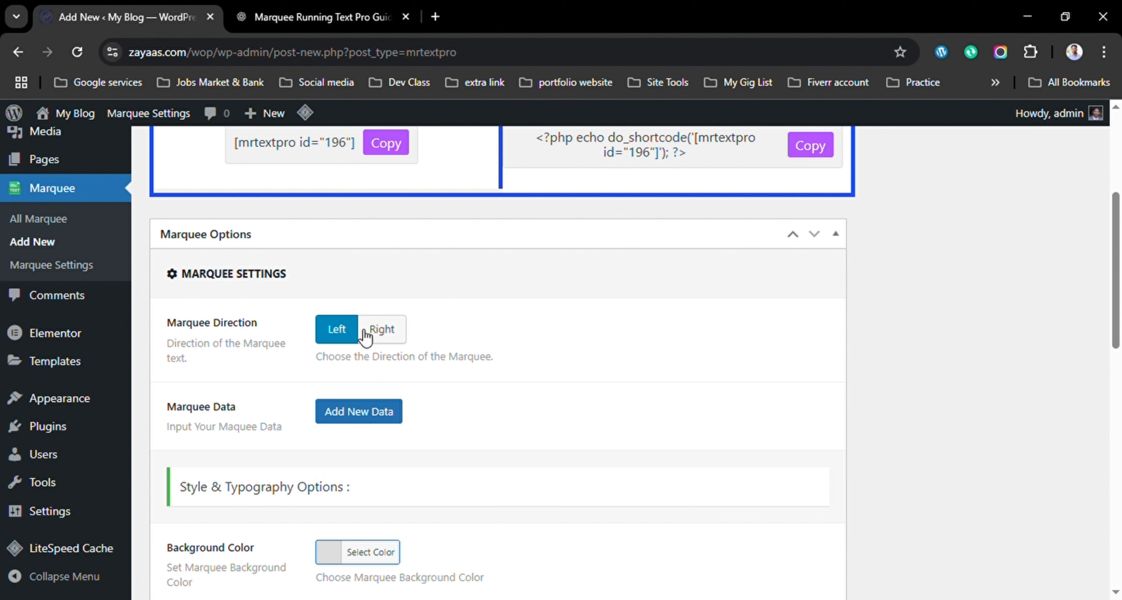
click(394, 331)
Add a marquee data item with the details "Buy 1 Get 1 Free — Only this weekend!", copied from the offers list in ChatGPT.
scroll(453, 332, down, 2)
scroll(453, 330, down, 1)
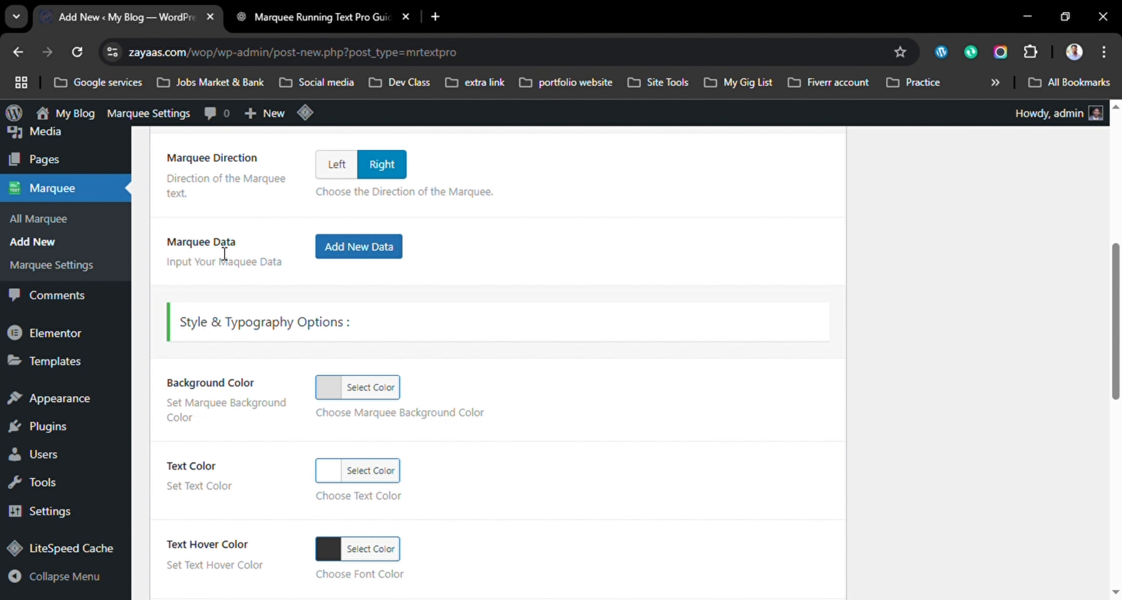
click(370, 255)
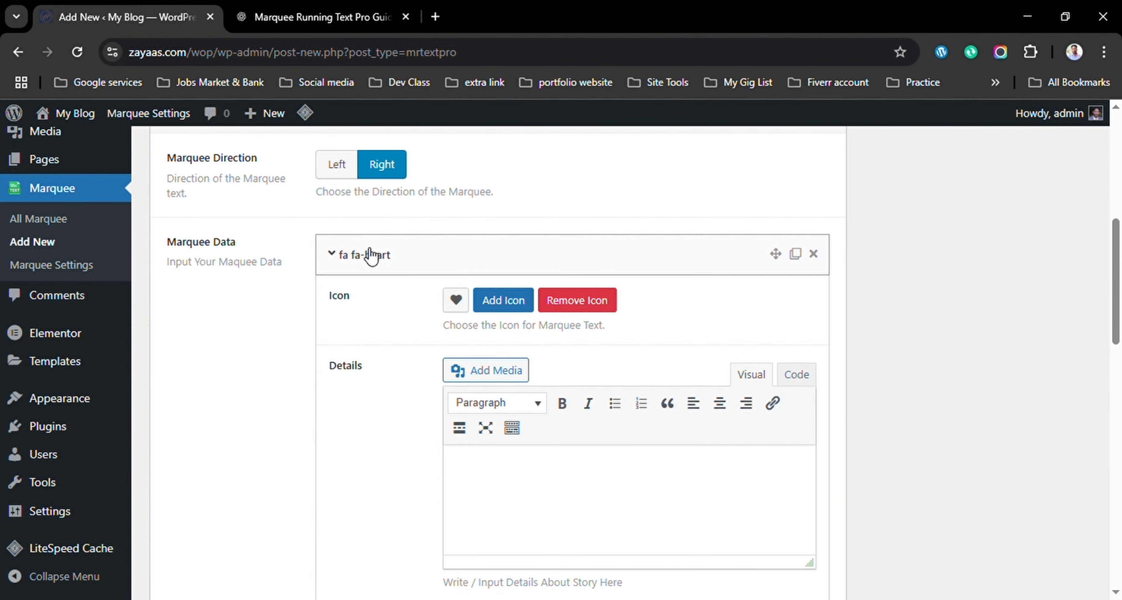
scroll(359, 260, down, 2)
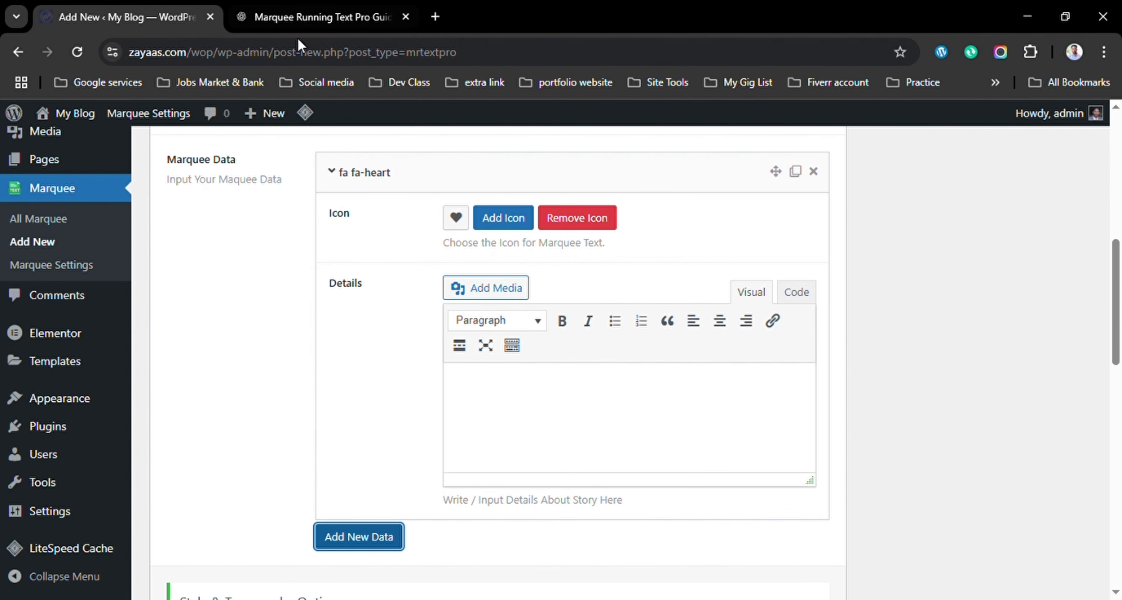
click(300, 19)
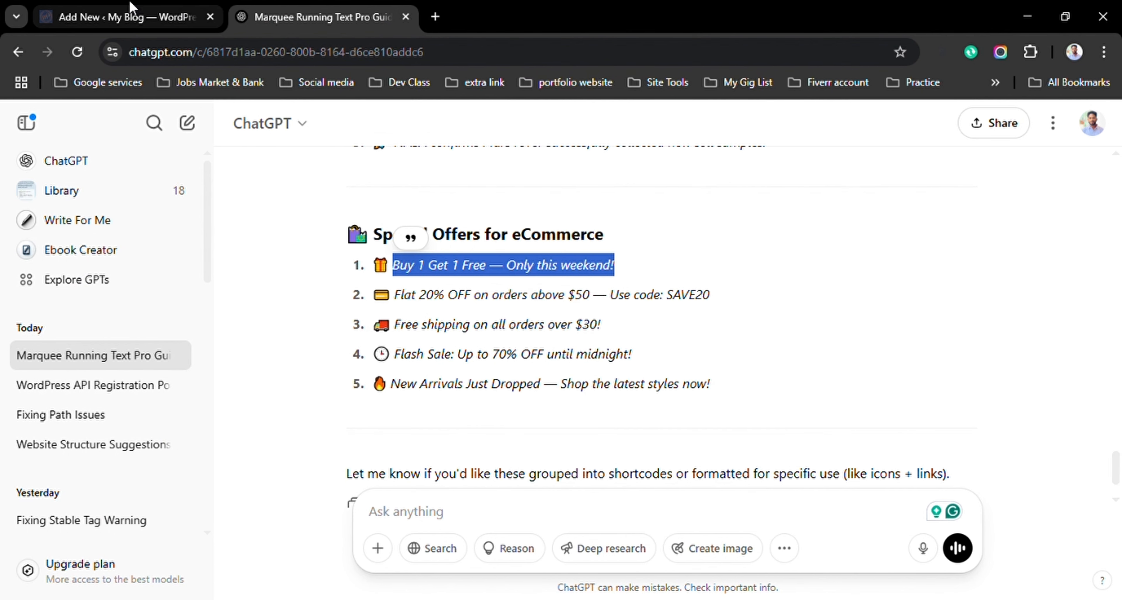
click(133, 14)
click(522, 402)
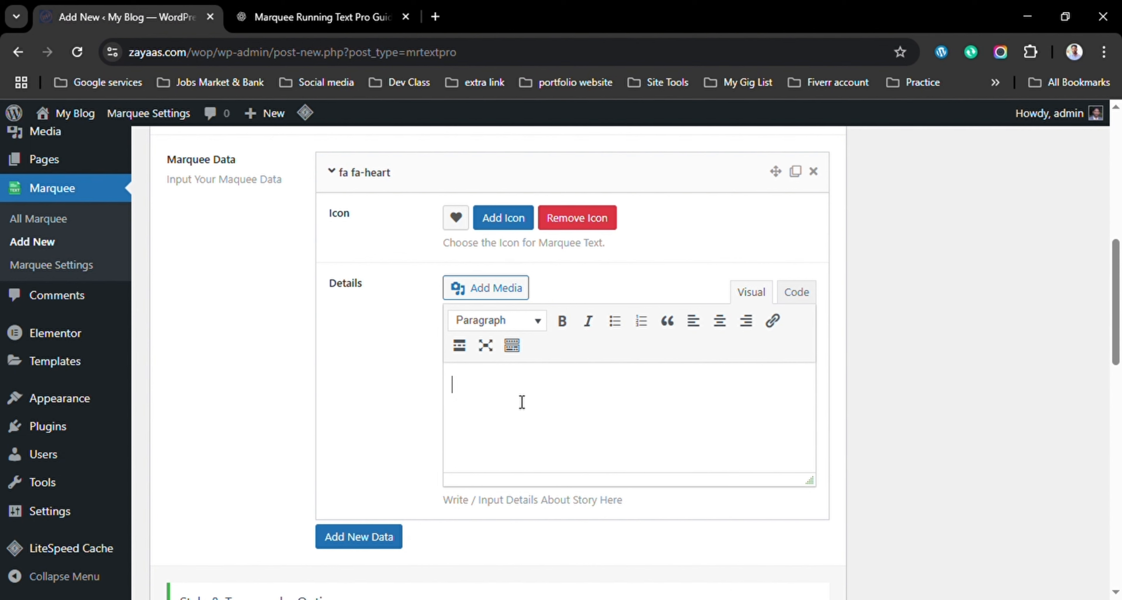
text(Buy 1 Get 1 Free — Only this weekend!)
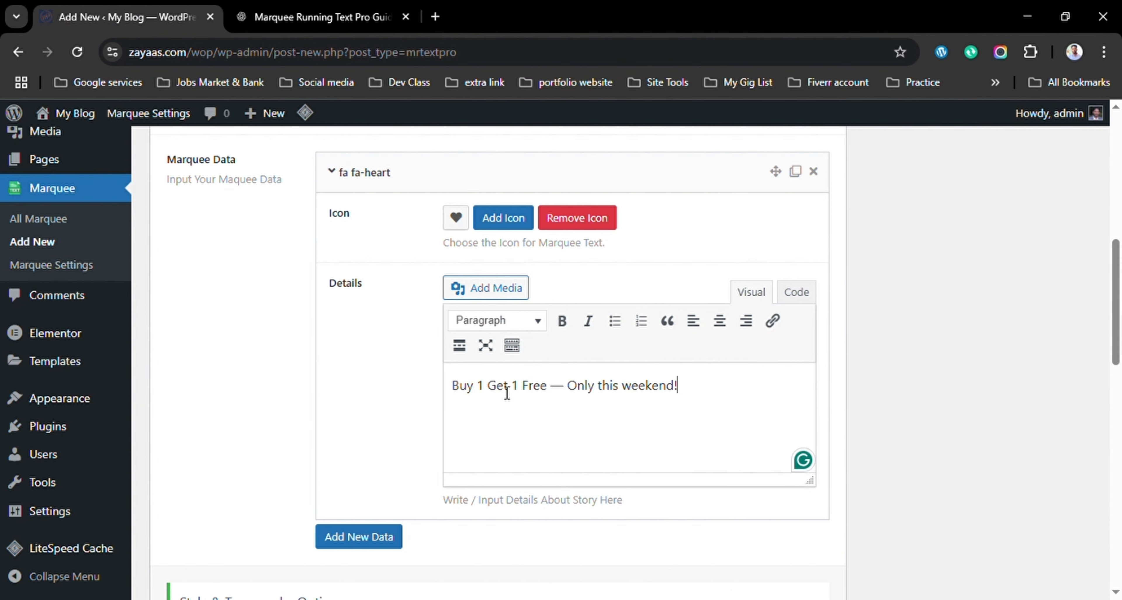
Search the icon library for "gift" and assign the single gift box icon to the Buy 1 Get 1 item.
click(503, 220)
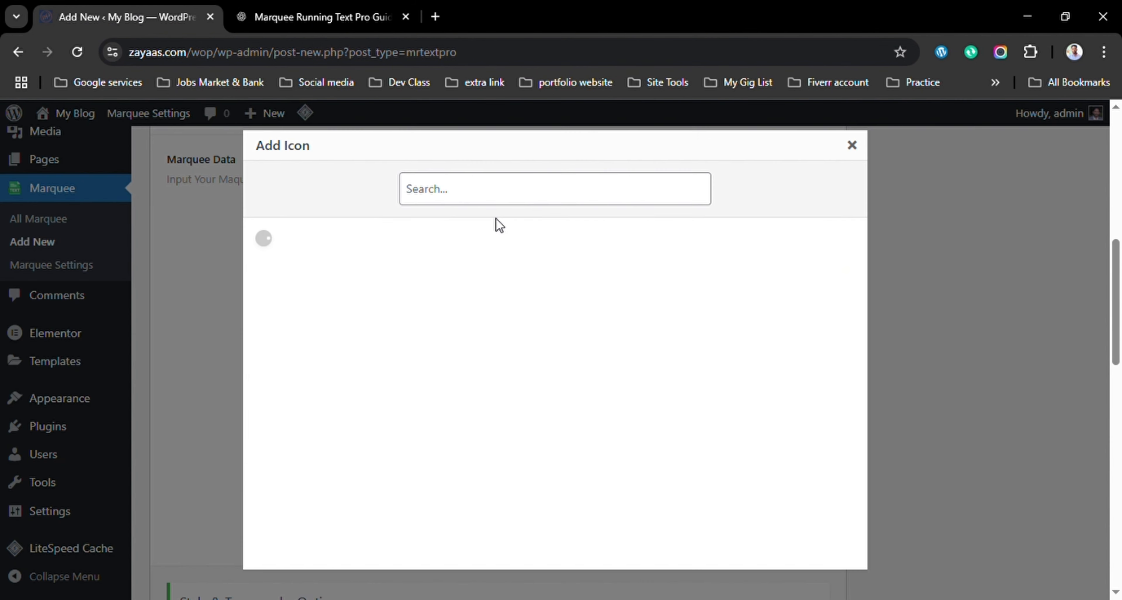
click(455, 200)
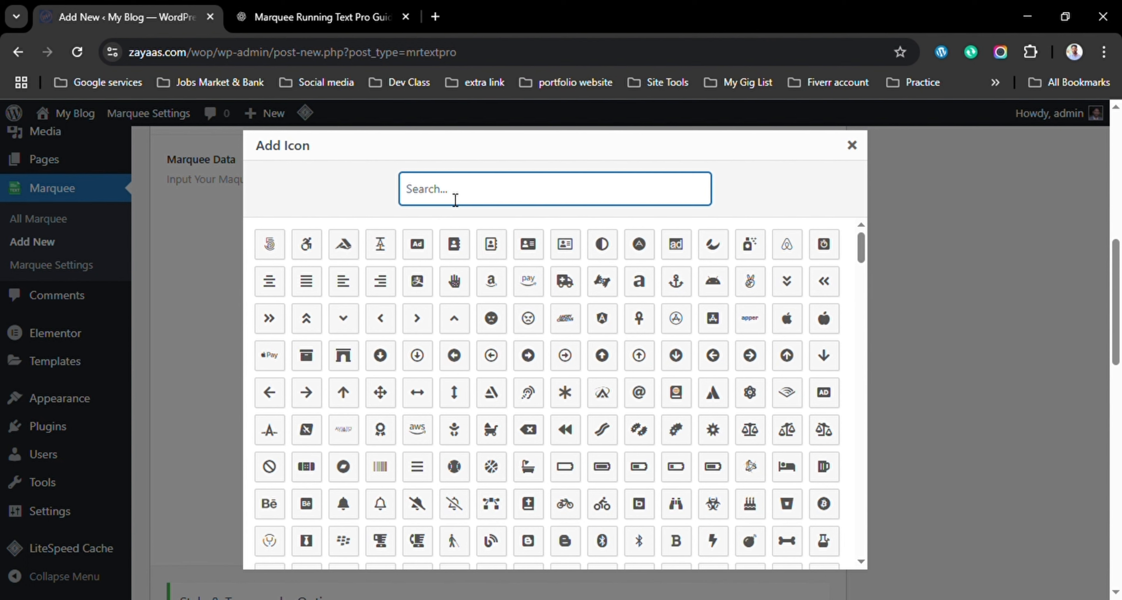
text(gif)
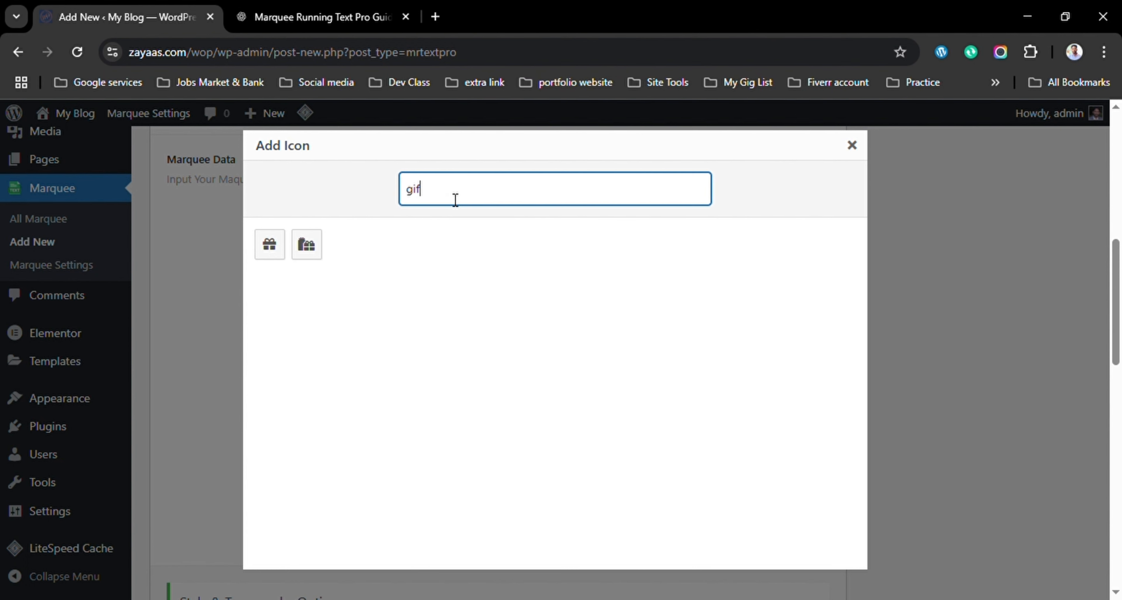
text(t)
click(270, 245)
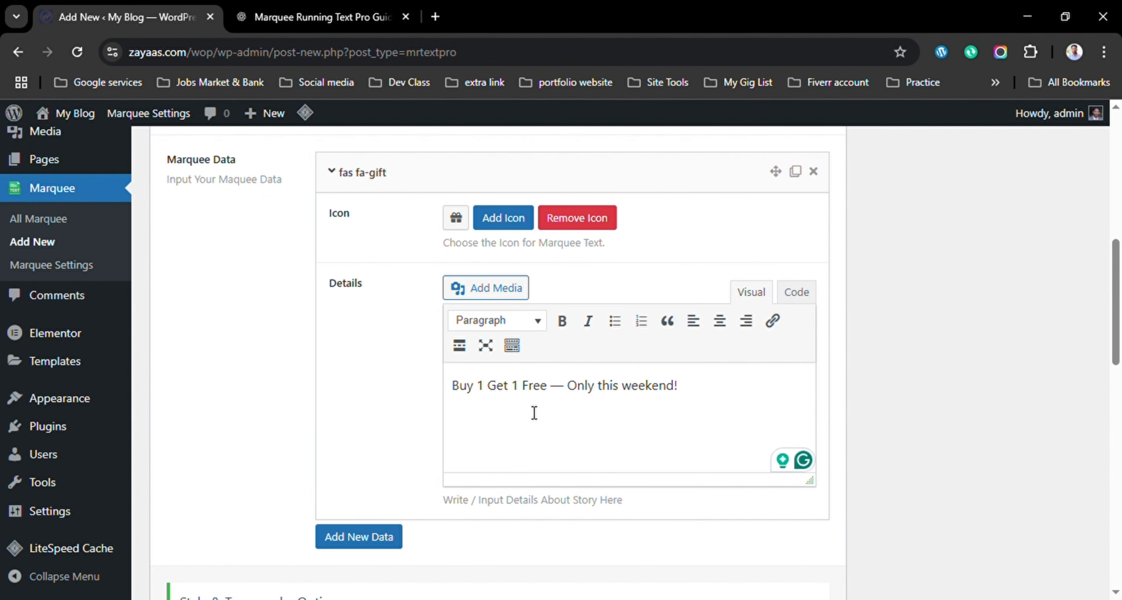
Add a second item to the marquee data below the gift item.
scroll(363, 409, up, 1)
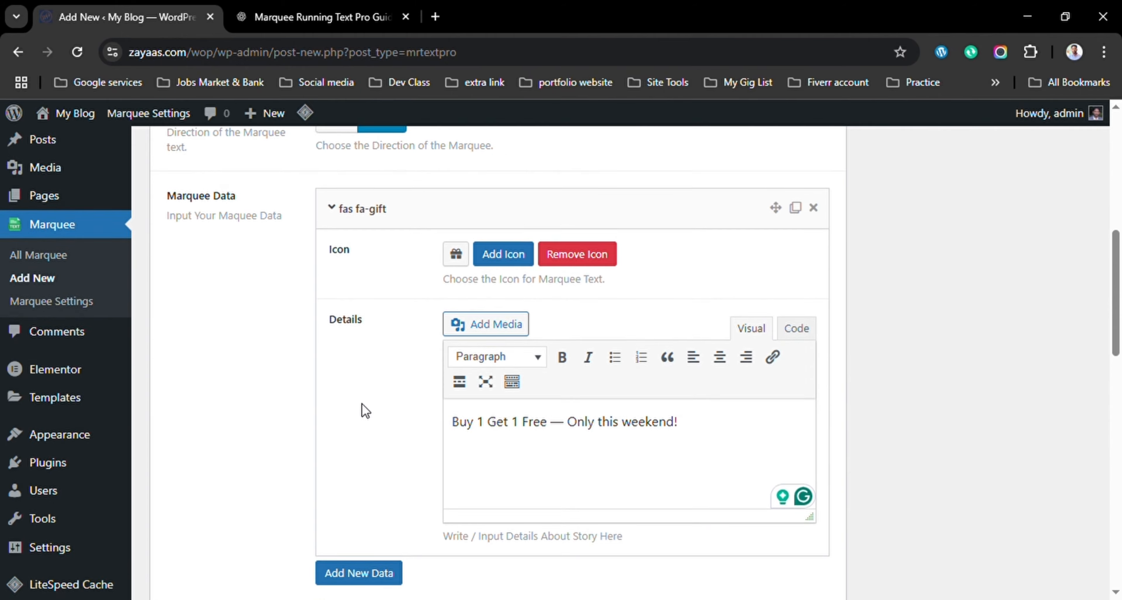
scroll(341, 343, down, 3)
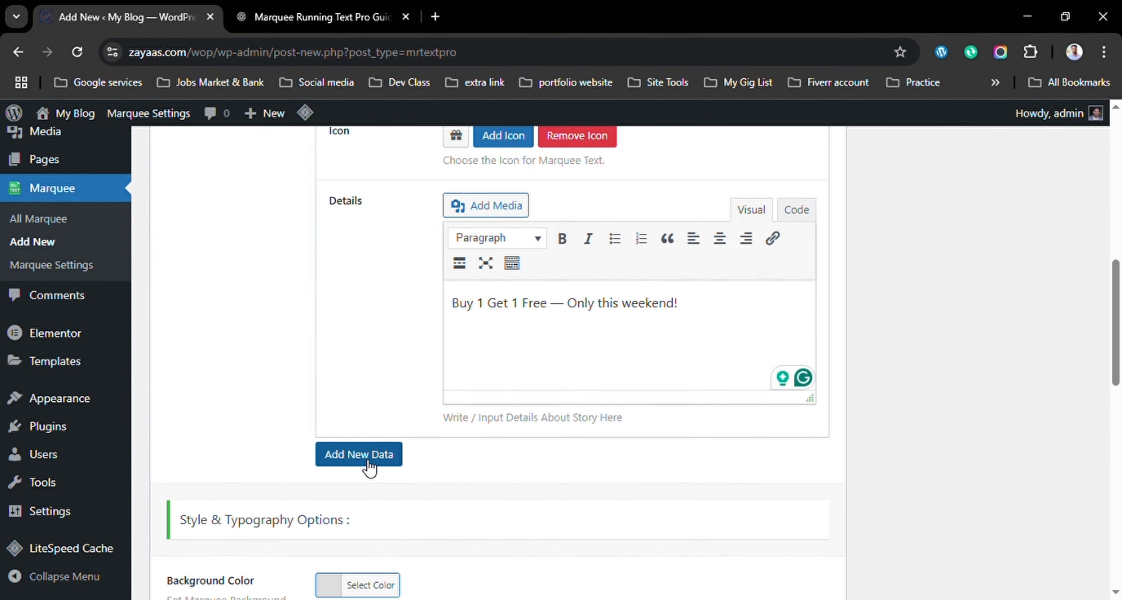
click(369, 468)
scroll(388, 418, down, 2)
scroll(388, 418, up, 4)
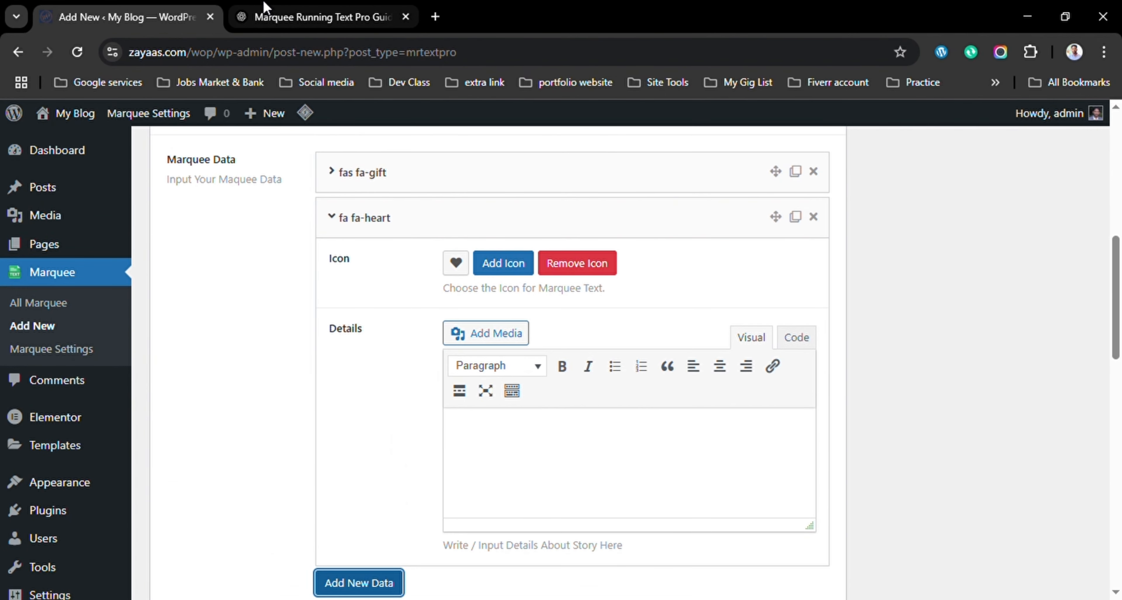
Copy "Flat 20% OFF on orders above $50 — Use code: SAVE20" from ChatGPT into the second item's details.
click(290, 17)
click(431, 307)
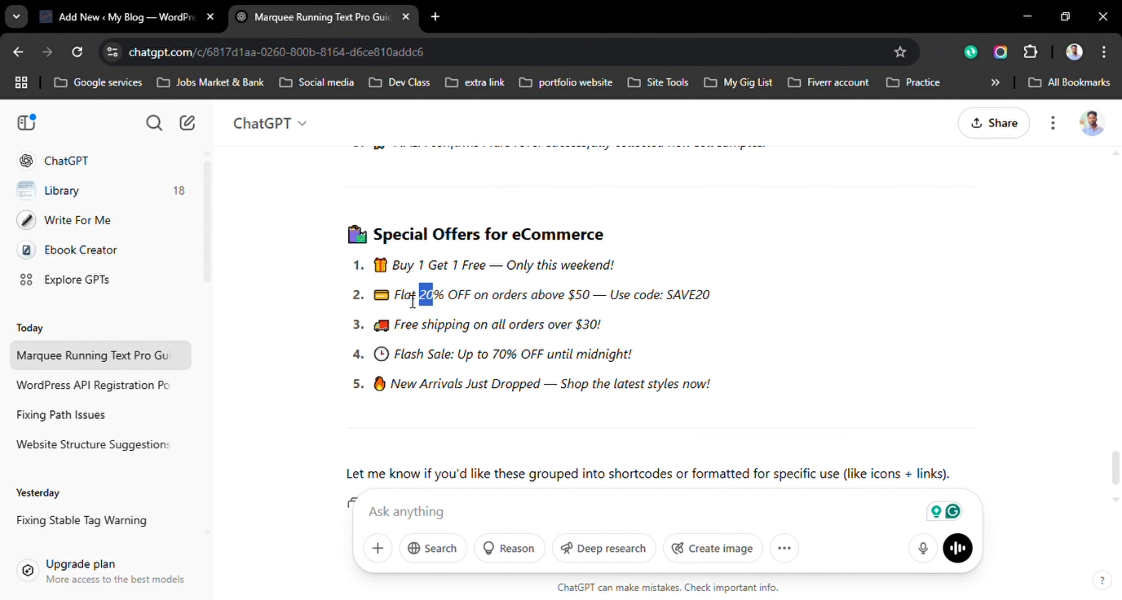
drag(395, 300, 726, 300)
key(ctrl+c)
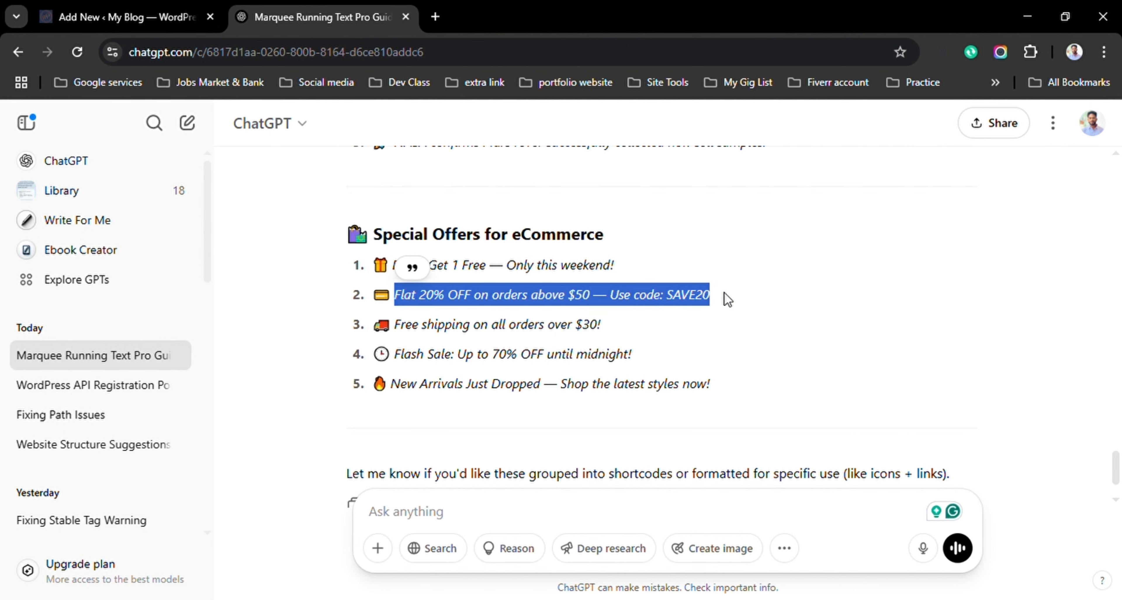
click(126, 16)
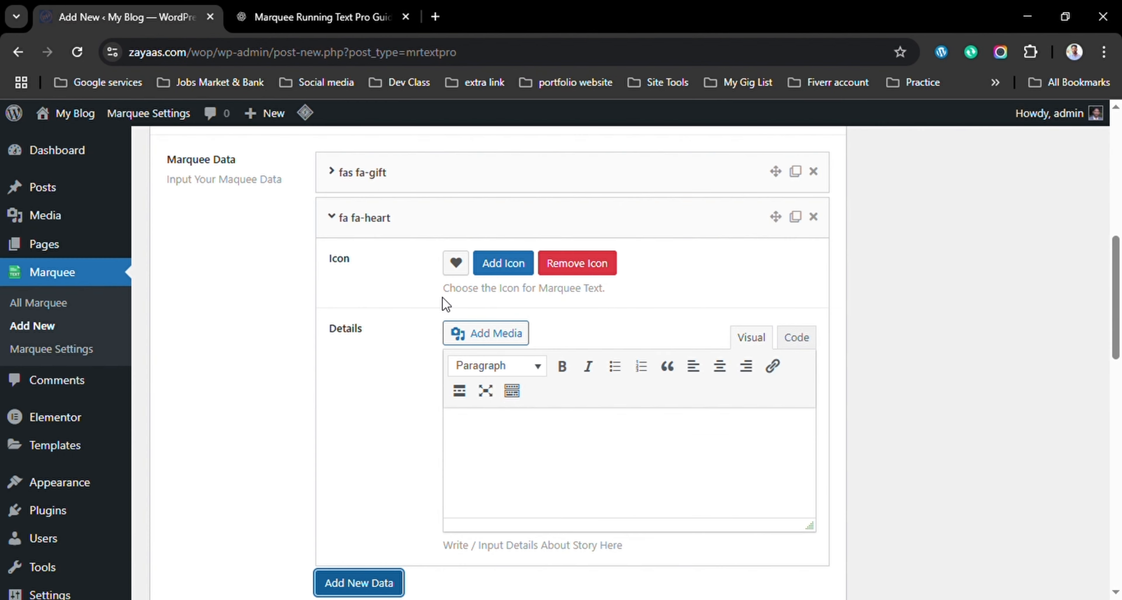
click(514, 442)
key(ctrl+v)
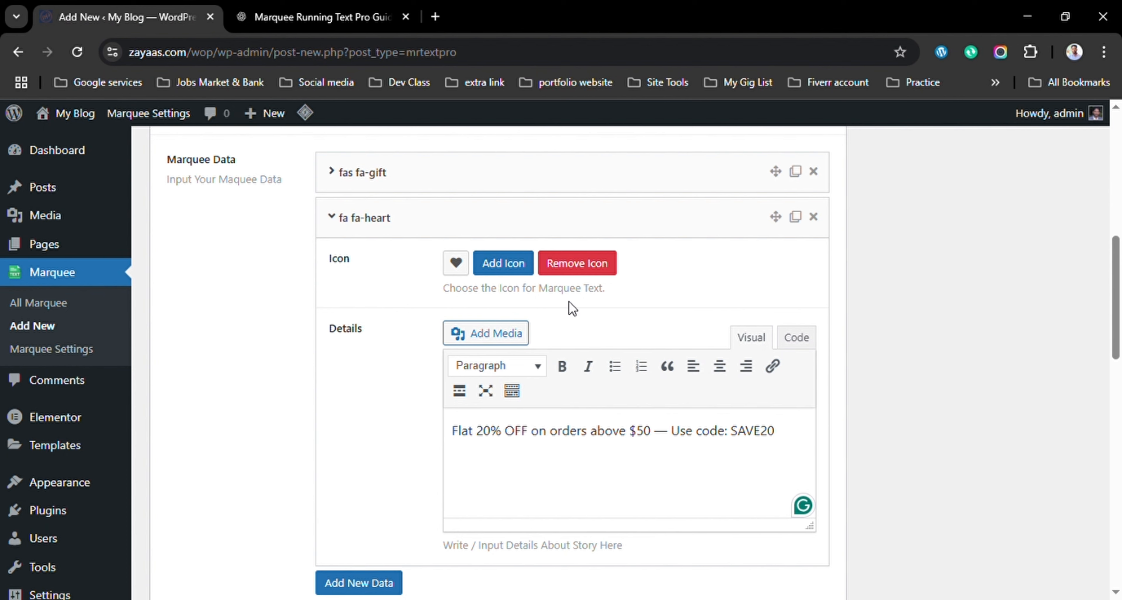
Search the icon library for "card" and assign the outlined credit card icon to the Flat 20% OFF item.
click(504, 267)
click(407, 196)
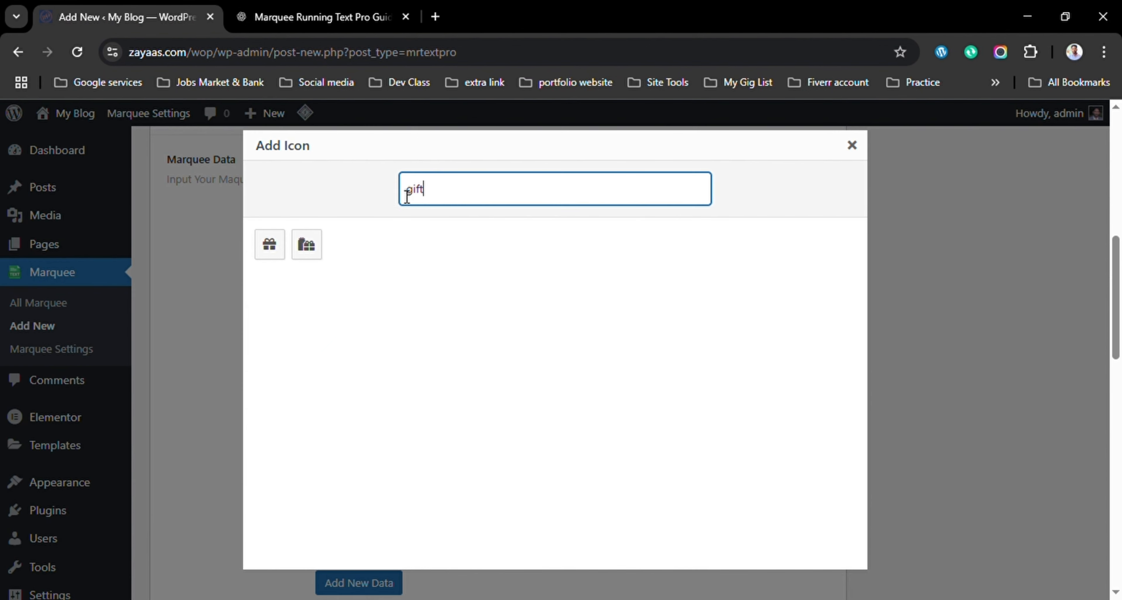
text(car)
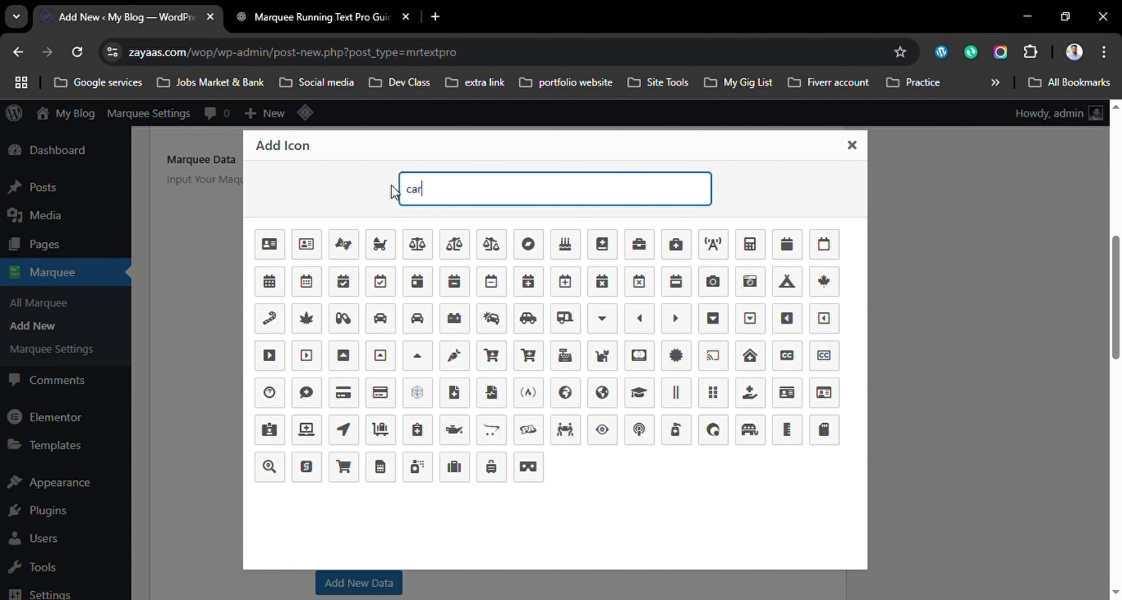
text(d)
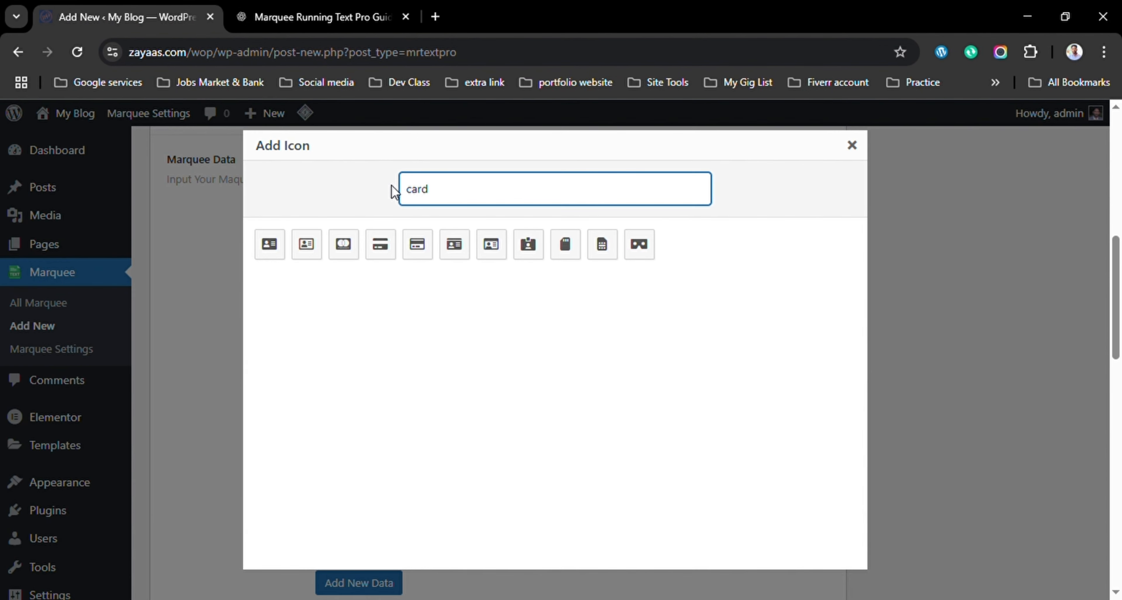
click(417, 252)
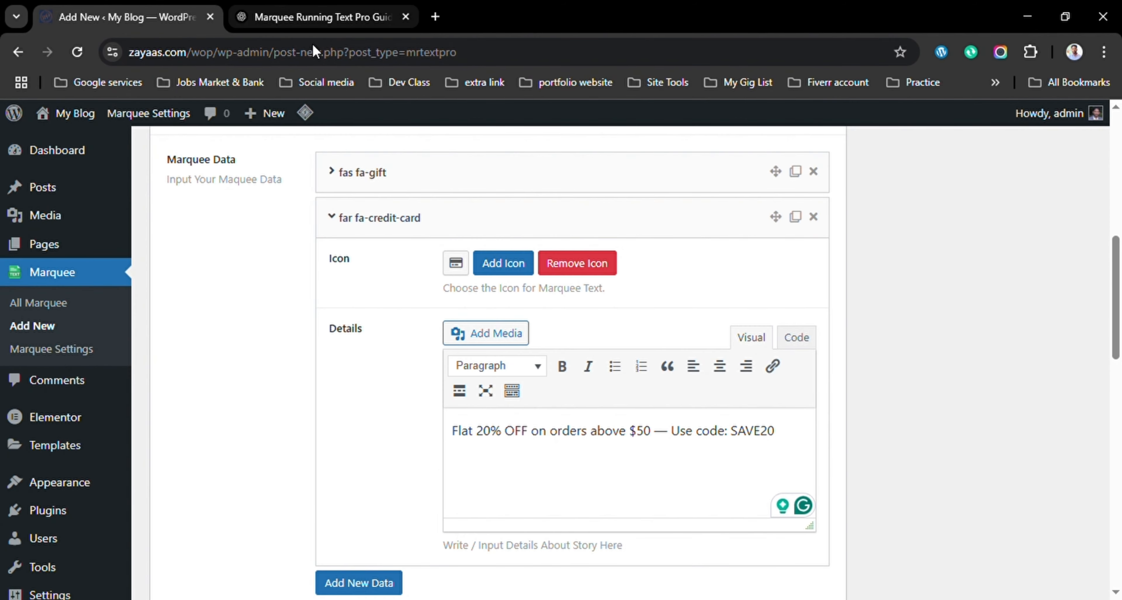
Add a third marquee data item with the details "Free shipping on all orders over $30!", copied from the offers list in ChatGPT.
scroll(381, 486, down, 2)
click(365, 499)
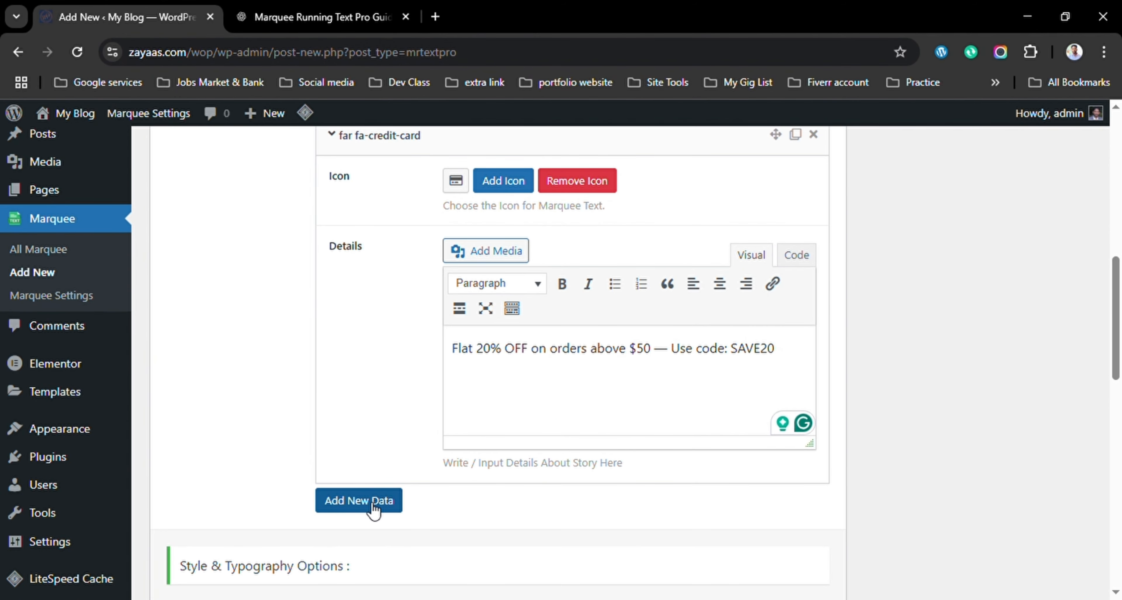
scroll(386, 404, down, 2)
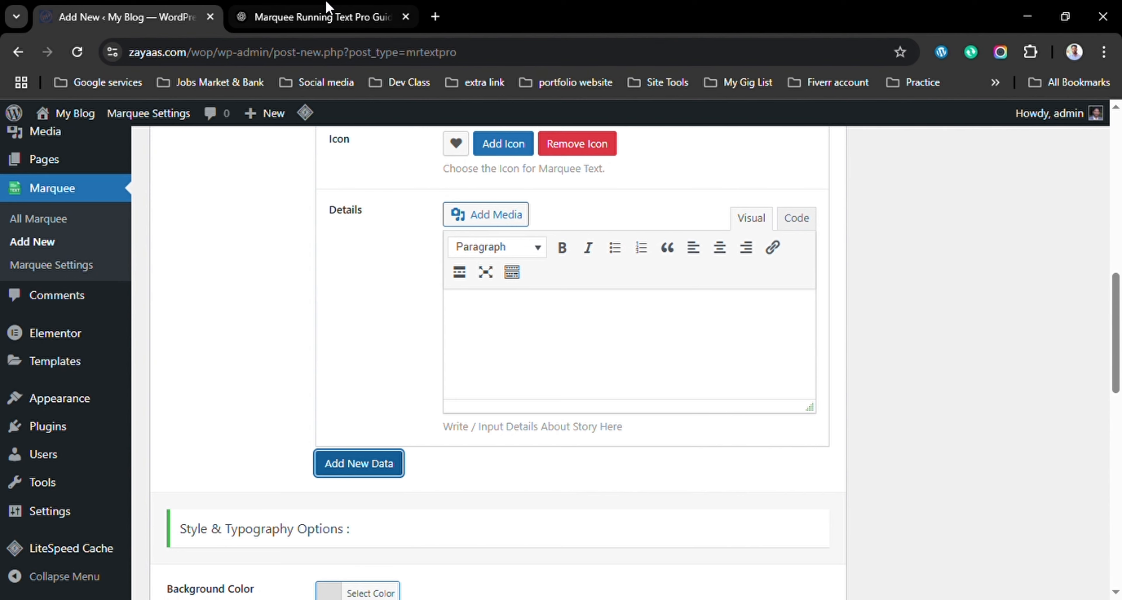
click(318, 13)
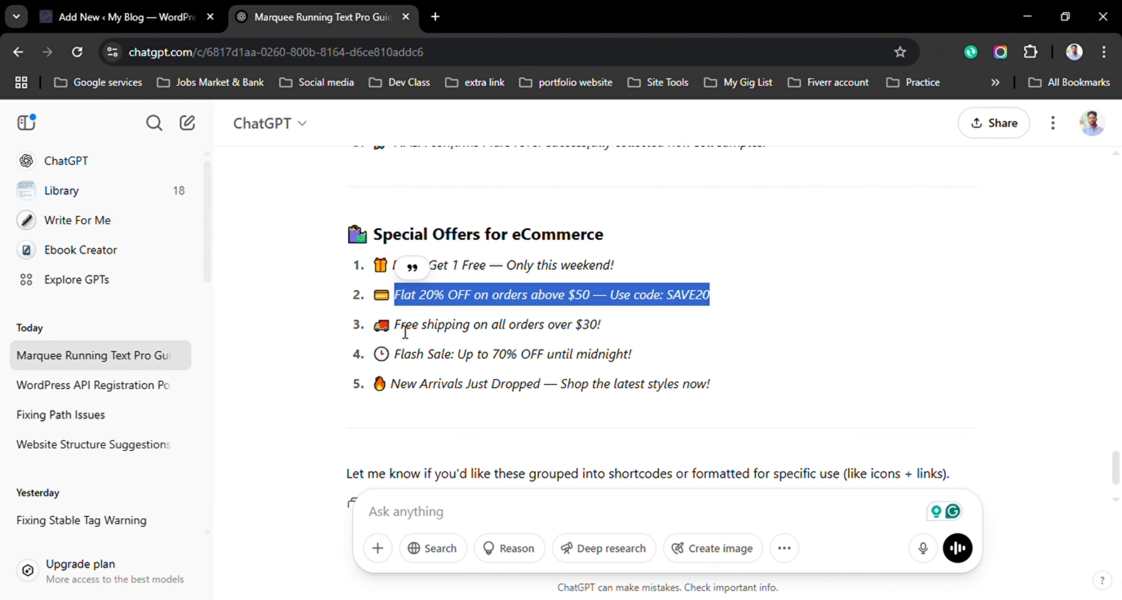
drag(395, 326, 634, 332)
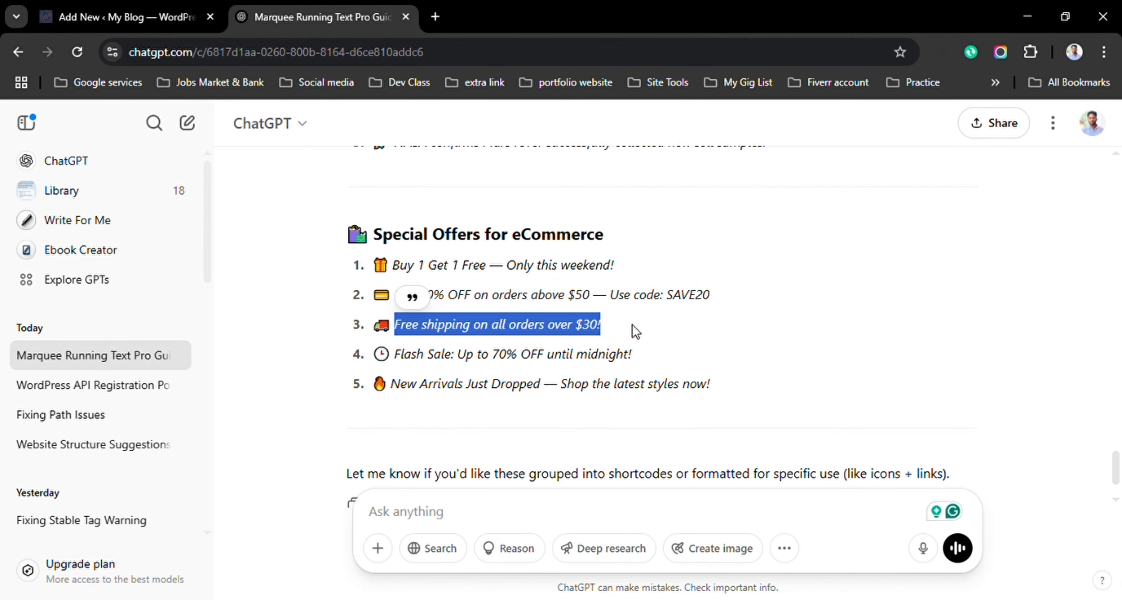
key(ctrl+c)
click(166, 18)
click(508, 323)
key(ctrl+v)
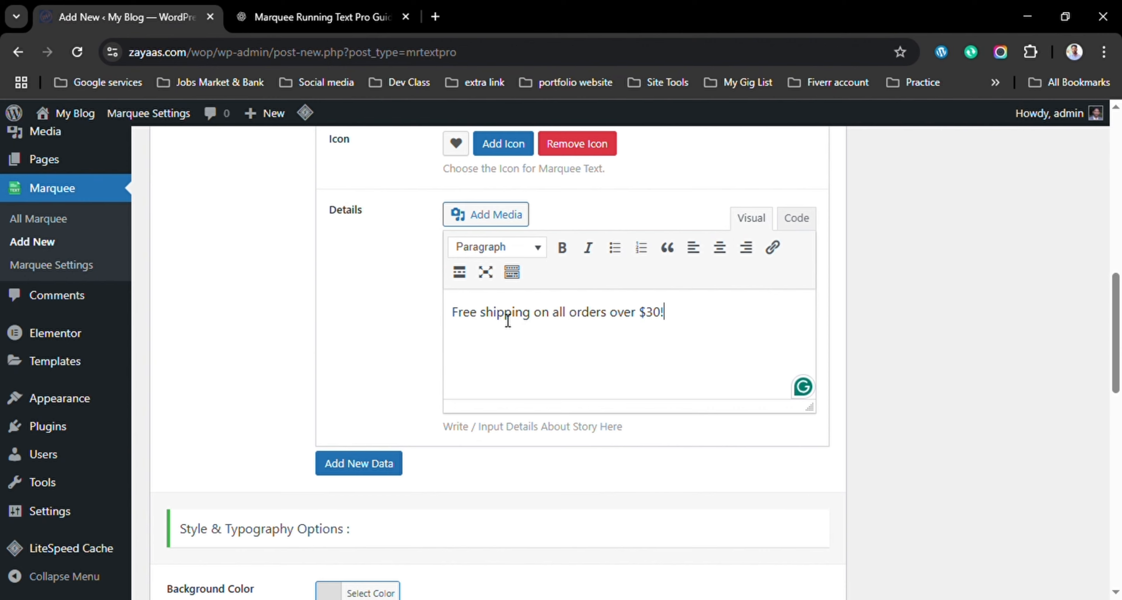
Search the icon library for "tr" and assign the solid delivery truck icon to the free shipping item.
scroll(508, 321, up, 2)
click(501, 227)
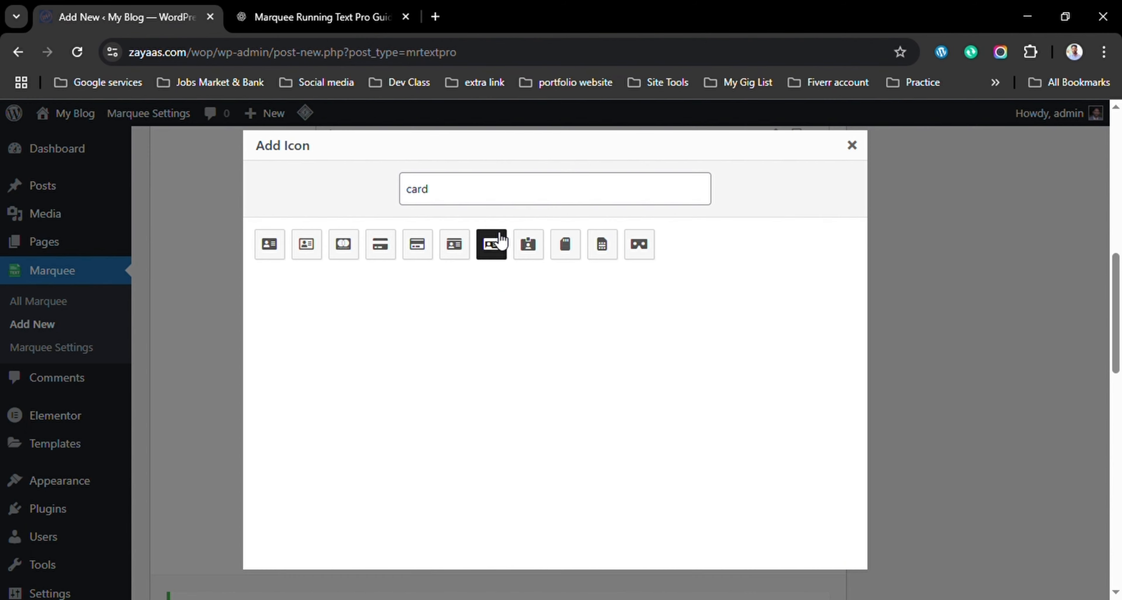
click(479, 204)
key(BackSpace)
key(BackSpace)
key(BackSpace)
key(BackSpace)
text(t)
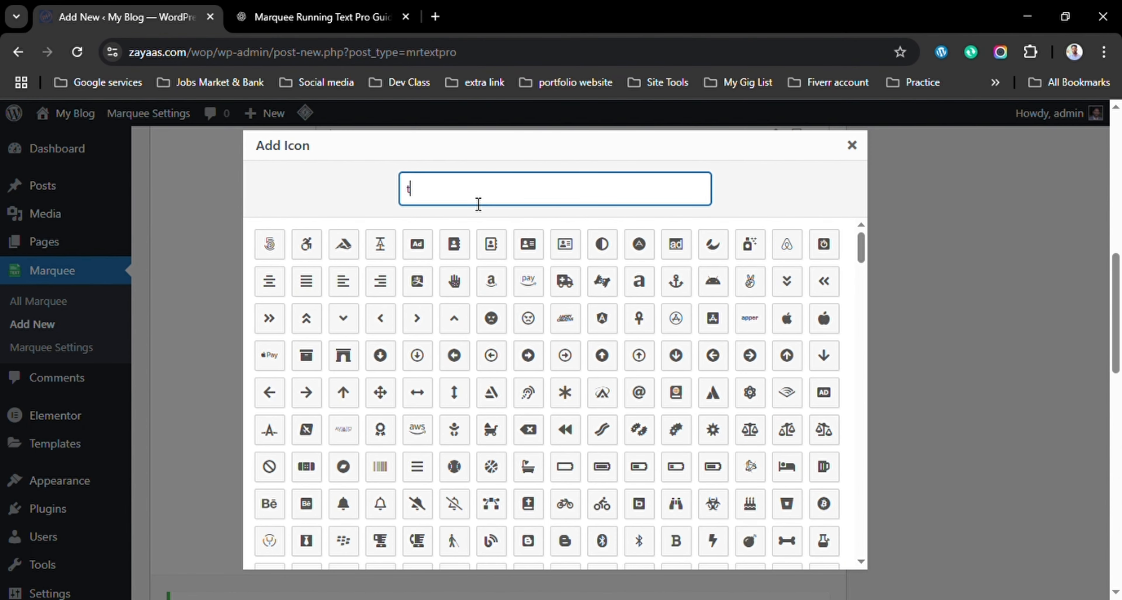
text(r)
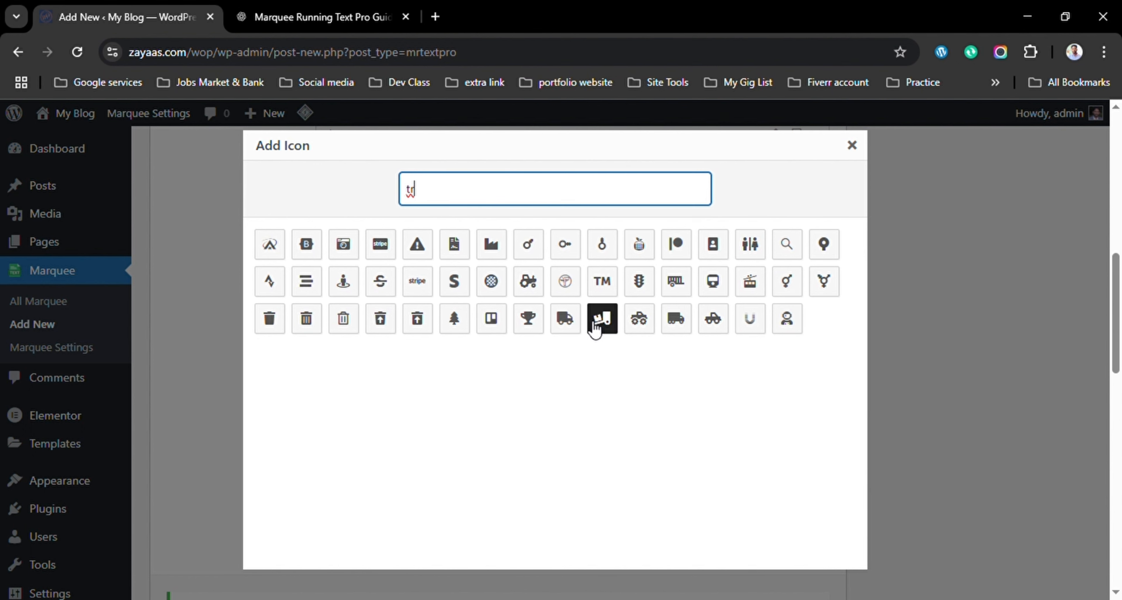
click(566, 320)
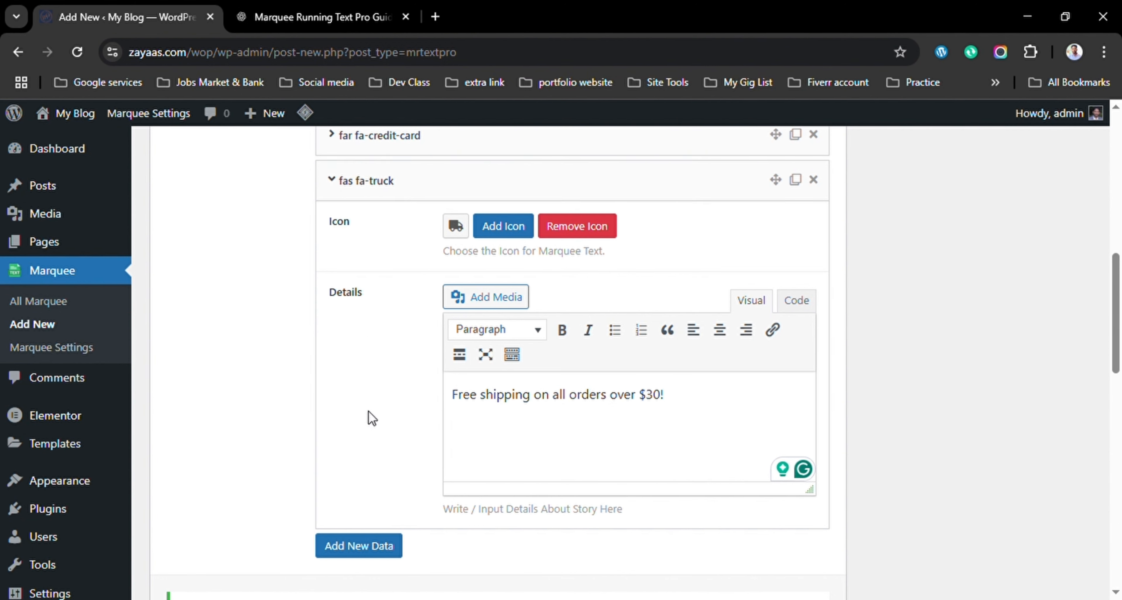
Add a fourth marquee data item with the details "Flash Sale: Up to 70% OFF until midnight!", copied from the offers list in ChatGPT.
scroll(369, 411, down, 2)
click(365, 472)
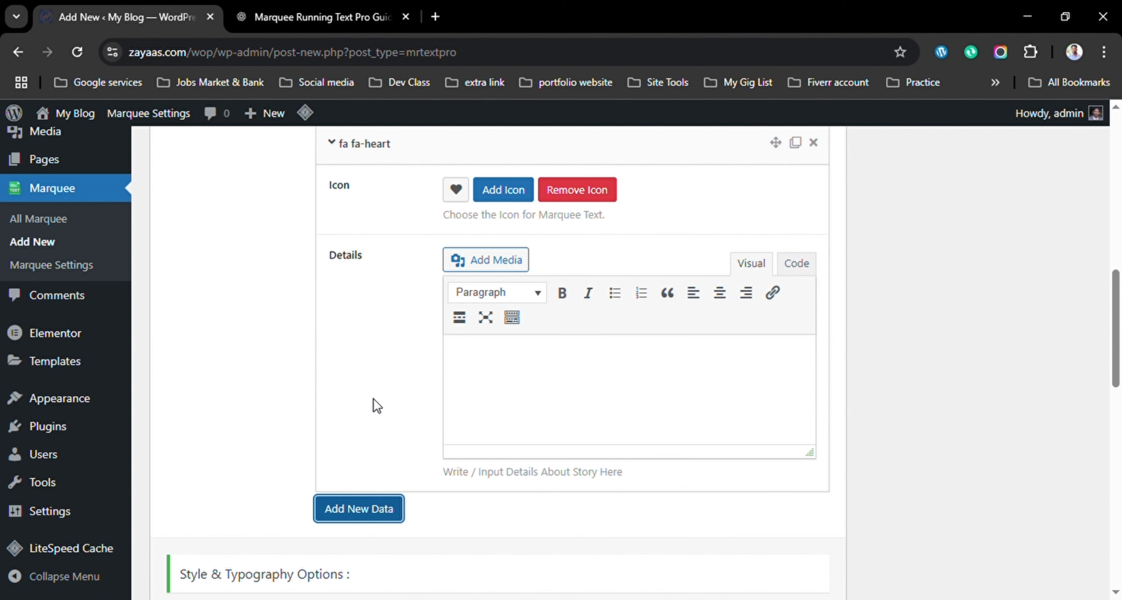
click(322, 16)
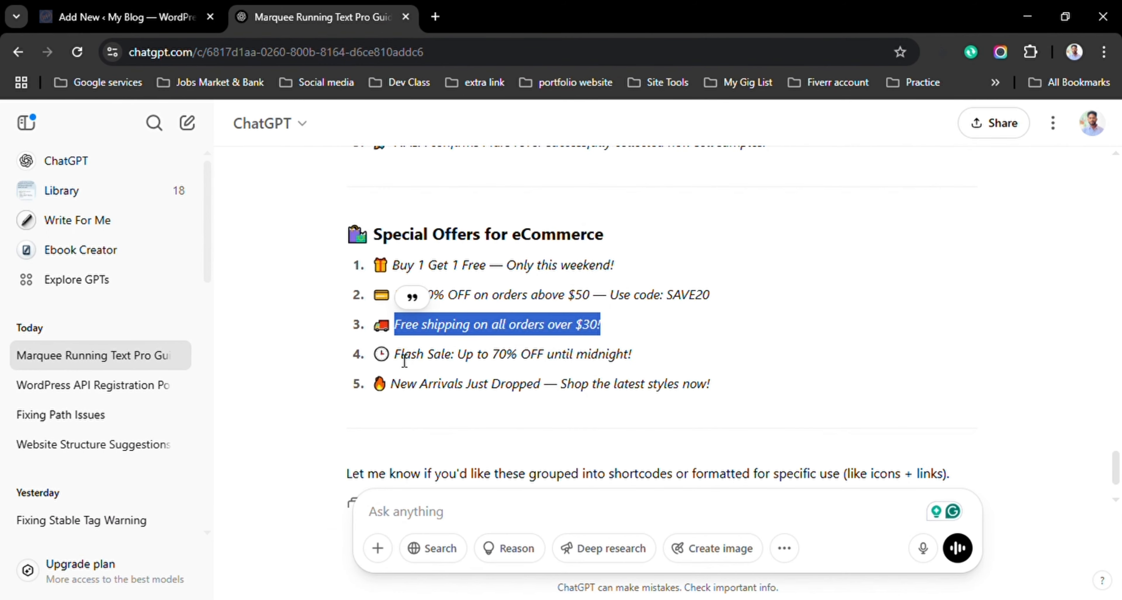
drag(395, 361, 640, 359)
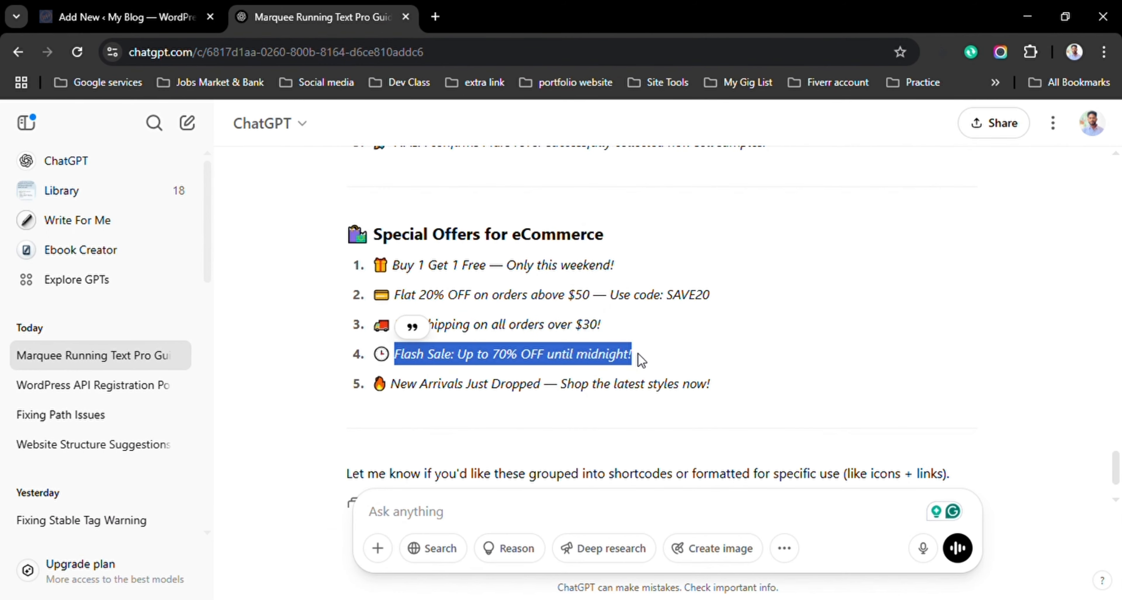
click(162, 17)
click(518, 375)
key(ctrl+v)
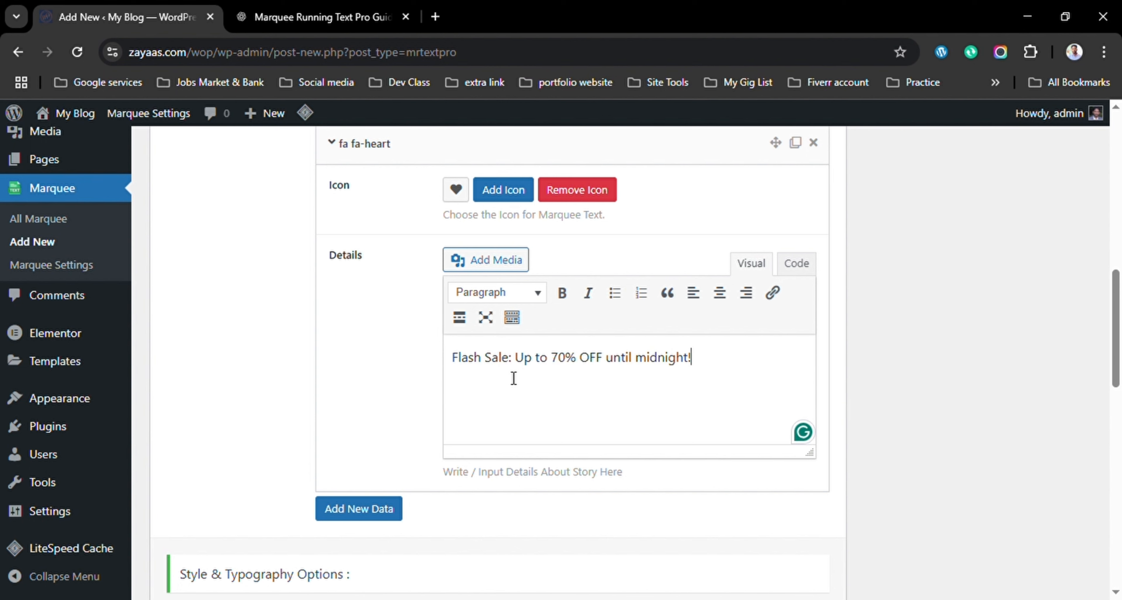
Search the icon library for "clo" and assign the outlined clock icon to the Flash Sale item.
click(498, 191)
text(tr)
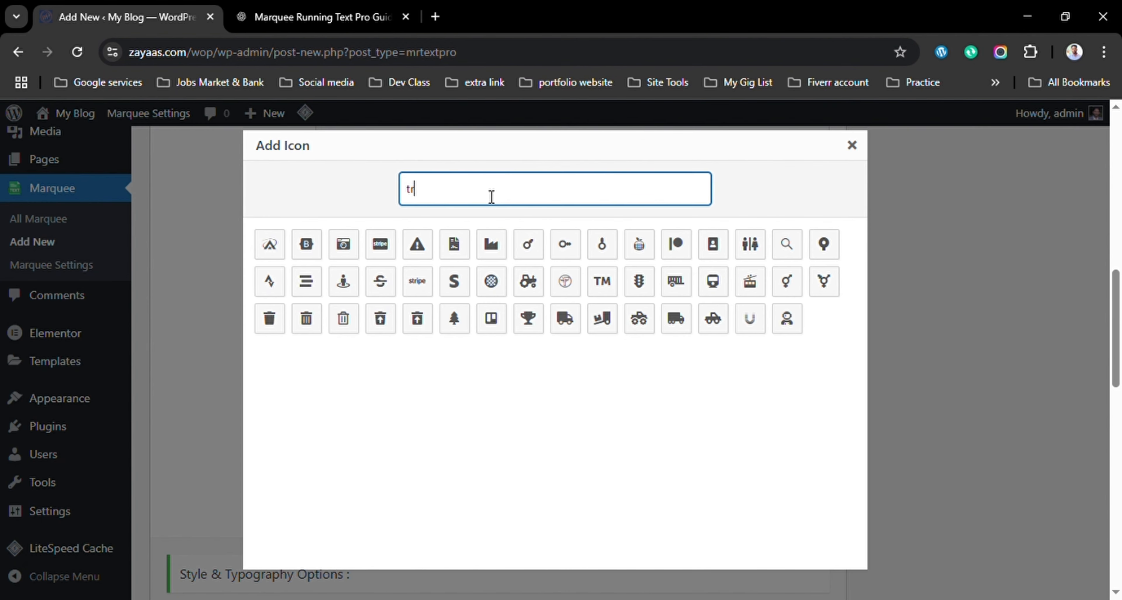
key(BackSpace)
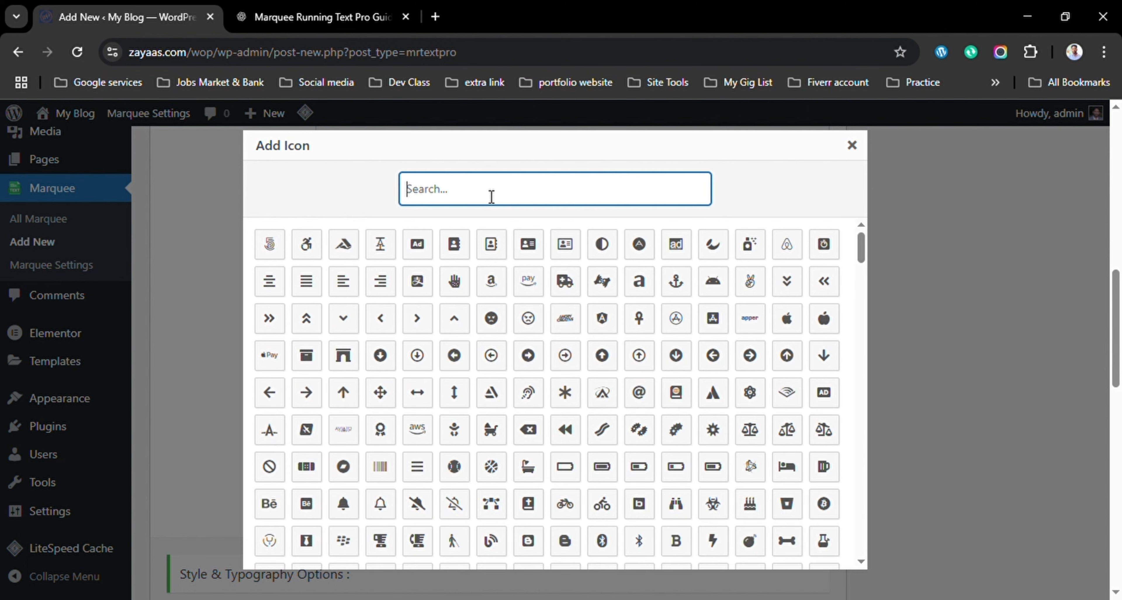
text(wa)
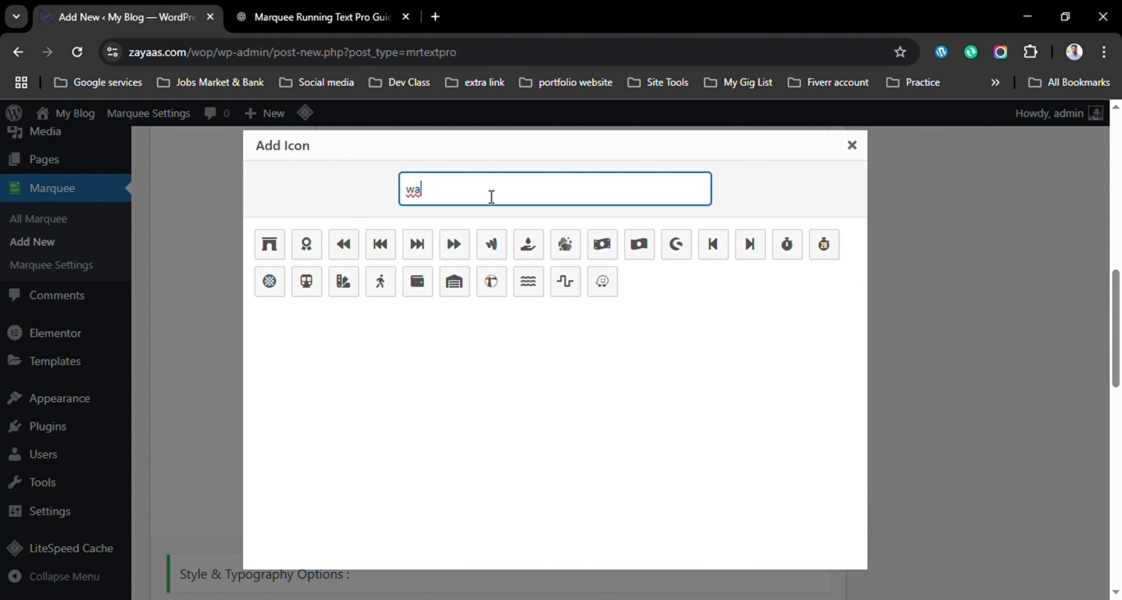
key(BackSpace)
key(BackSpace)
text(clo)
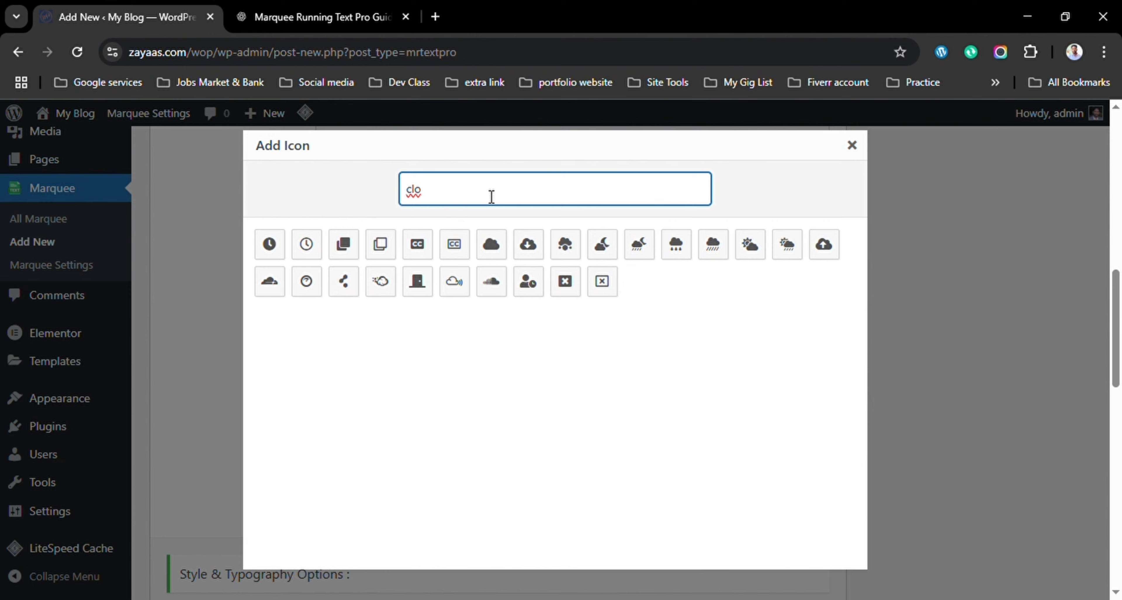
click(304, 245)
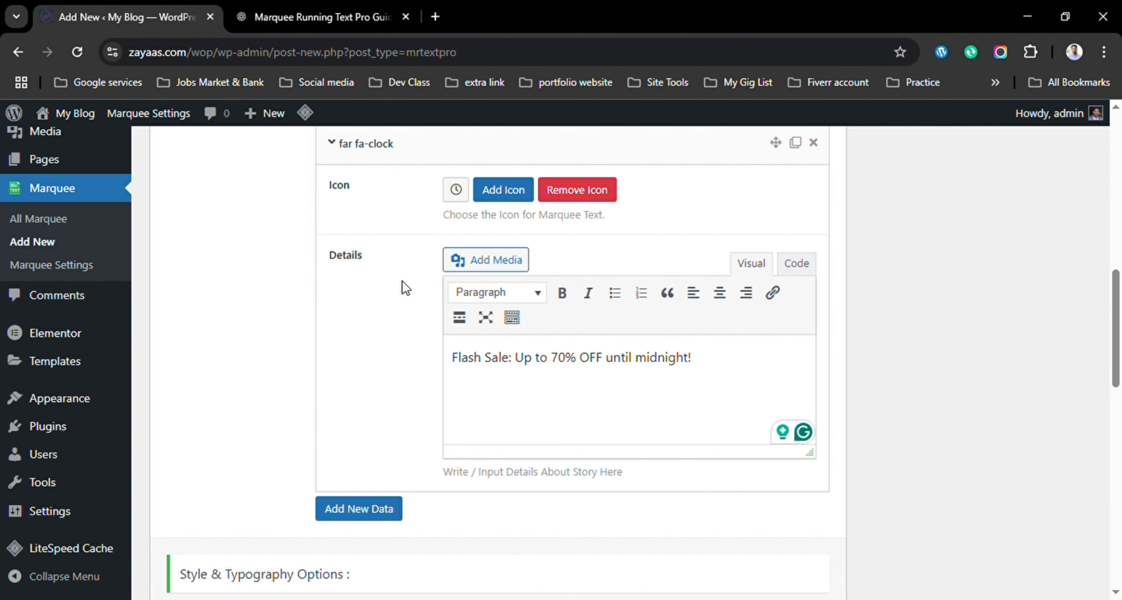
Add a fifth marquee data item with the details "New Arrivals Just Dropped — Shop the latest styles now!", copied from the offers list in ChatGPT.
scroll(393, 498, down, 2)
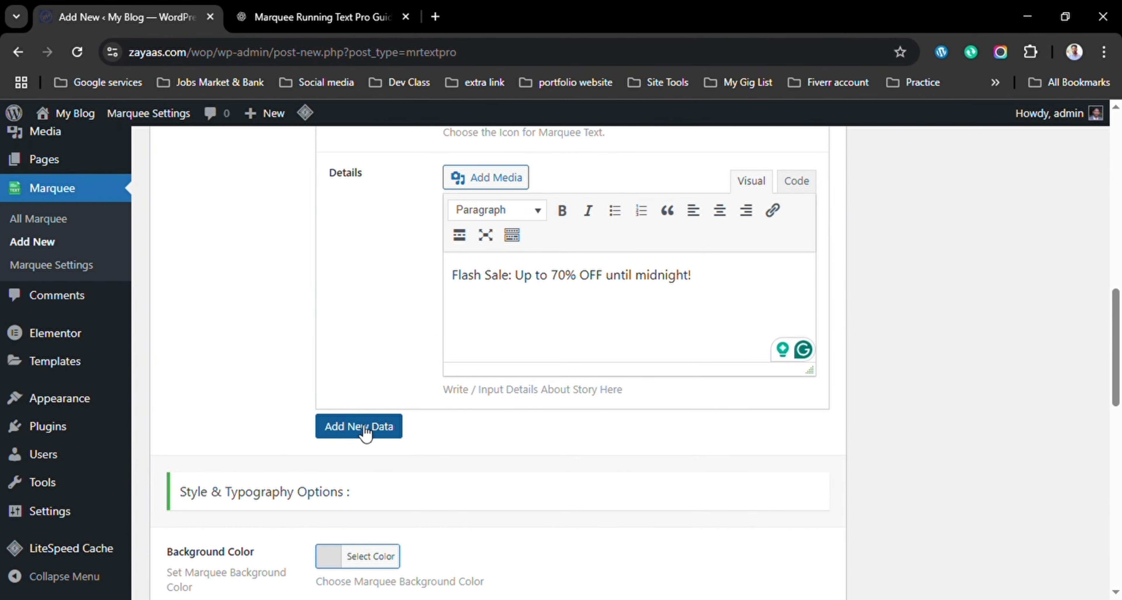
click(368, 429)
click(322, 17)
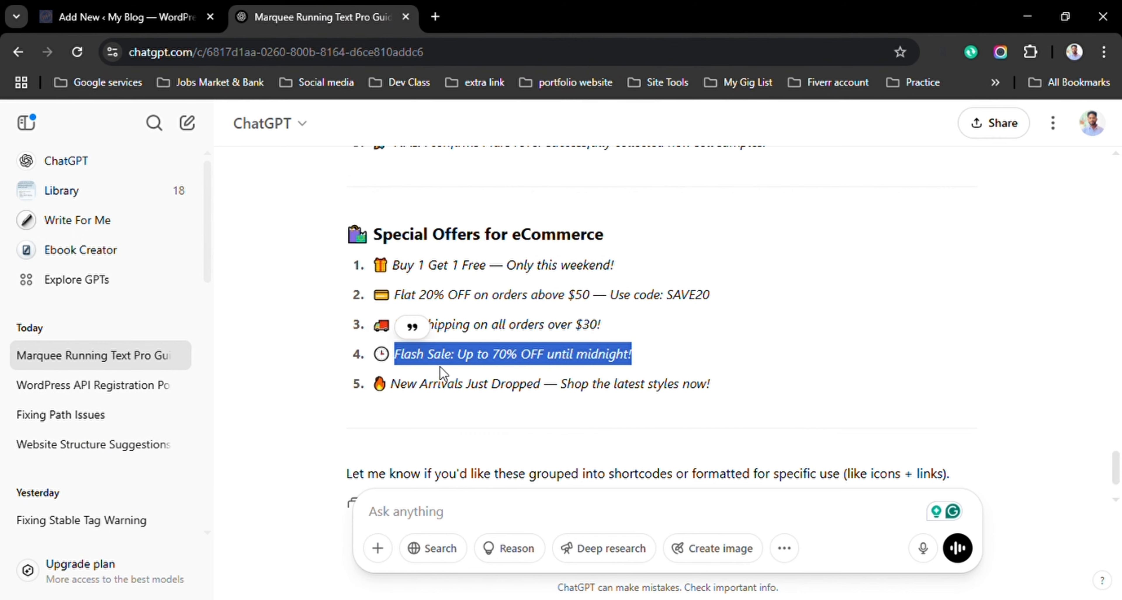
click(401, 311)
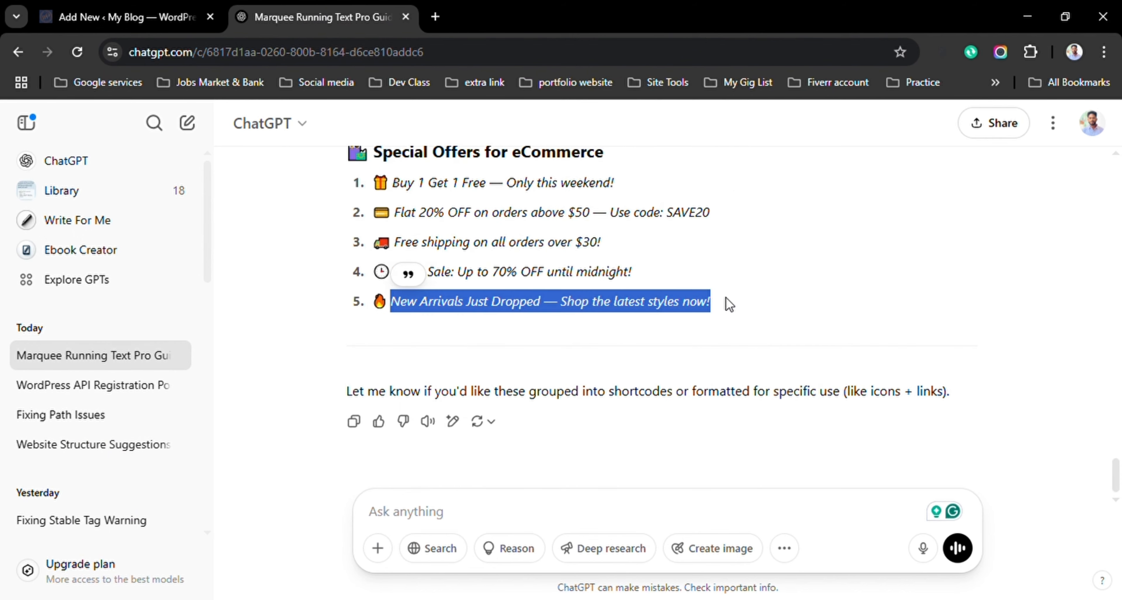
click(190, 7)
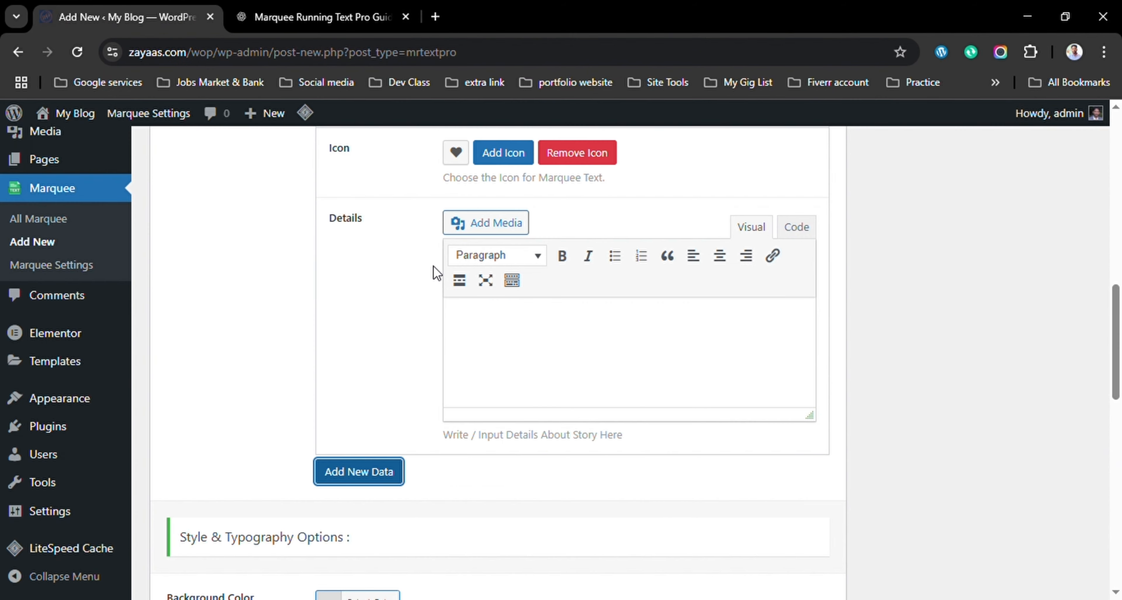
click(516, 314)
key(ctrl+v)
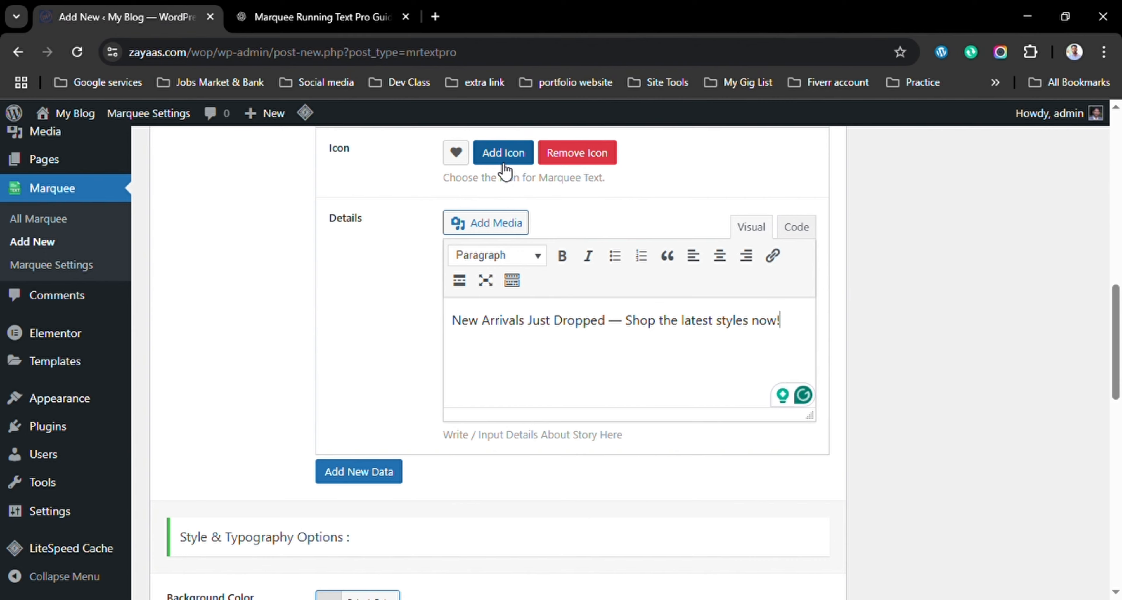
Search the icon library for "fir", assign the gripfire flame icon to the New Arrivals item, and collapse that item.
click(504, 154)
click(487, 205)
key(ctrl+a)
text(f)
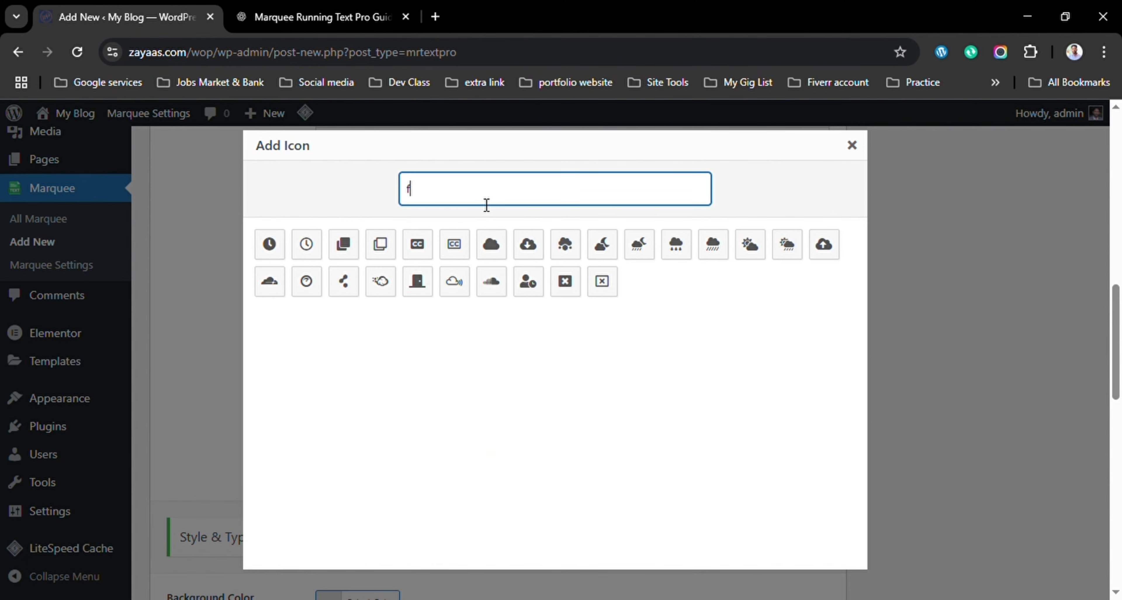
text(i)
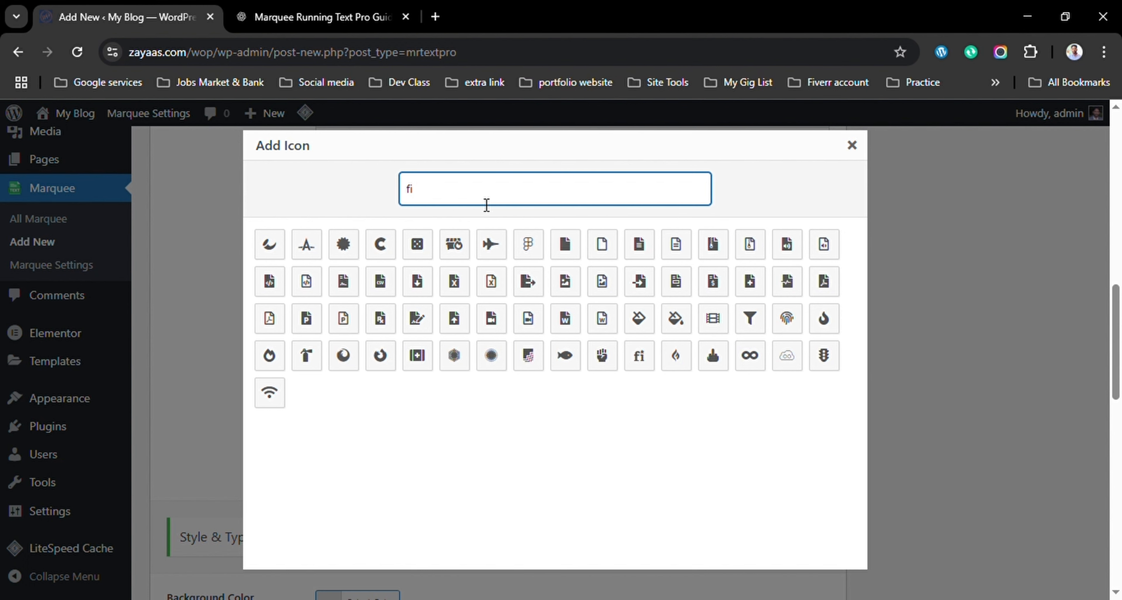
text(r)
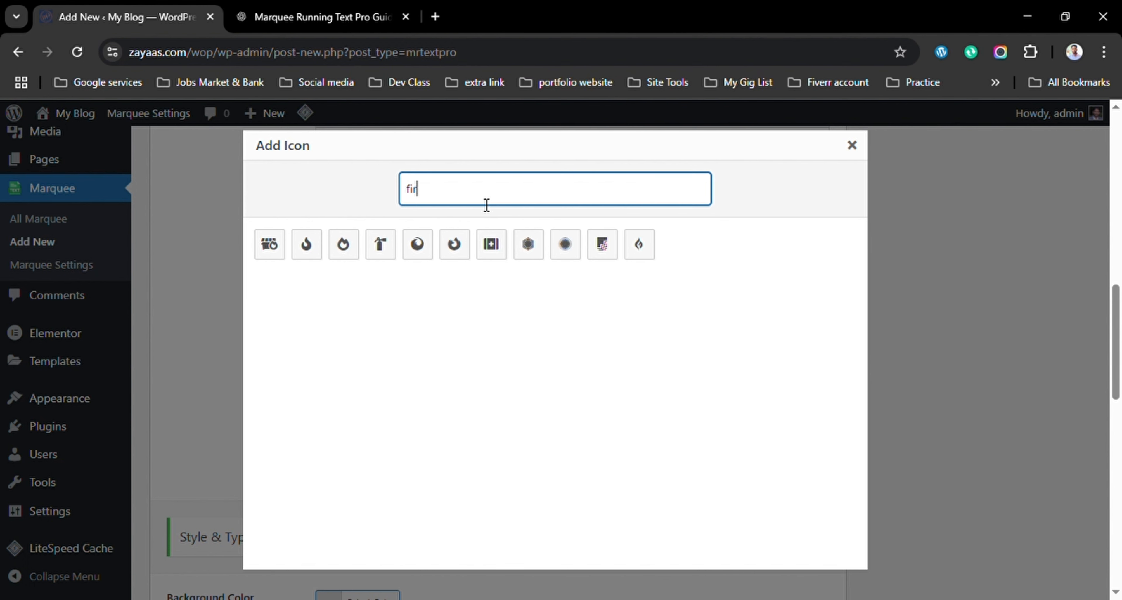
click(648, 248)
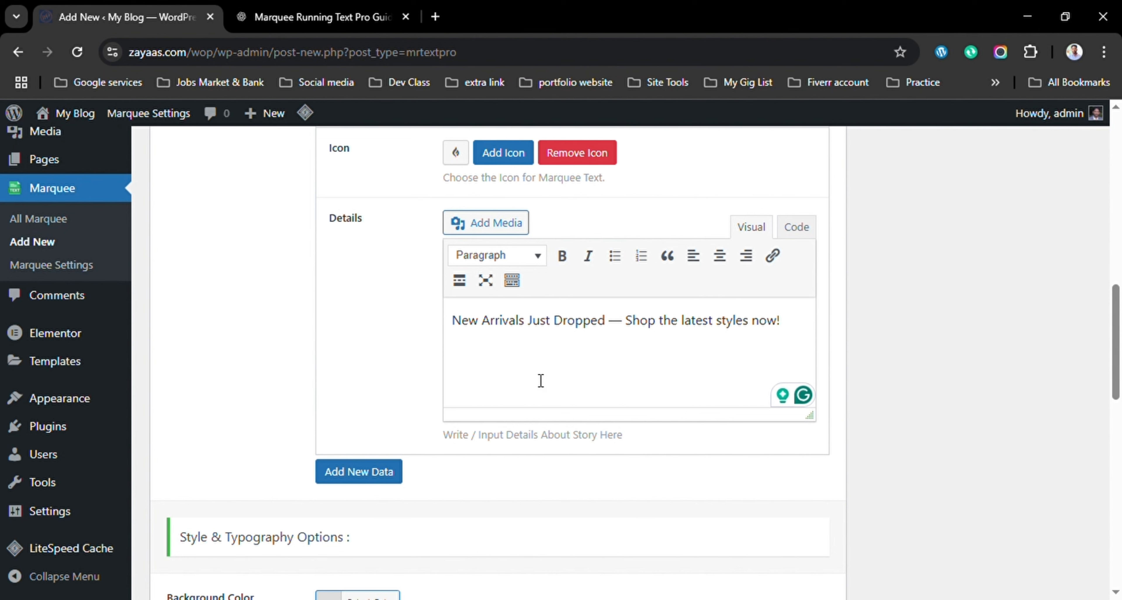
scroll(333, 302, up, 5)
click(358, 355)
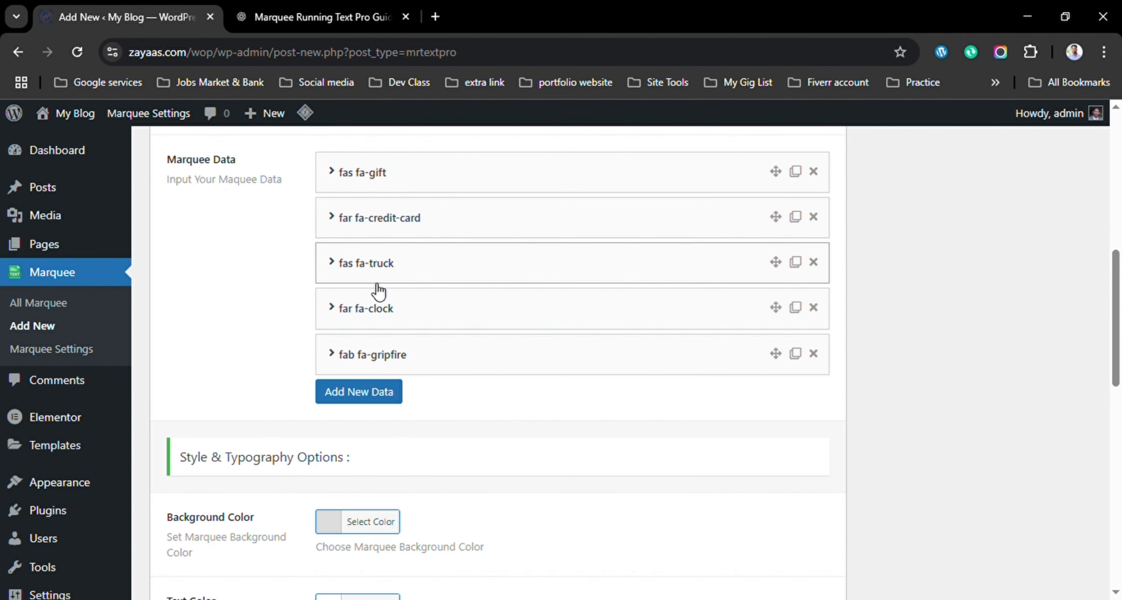
Add a sixth marquee data item below the gripfire item.
scroll(461, 346, down, 1)
scroll(461, 347, down, 2)
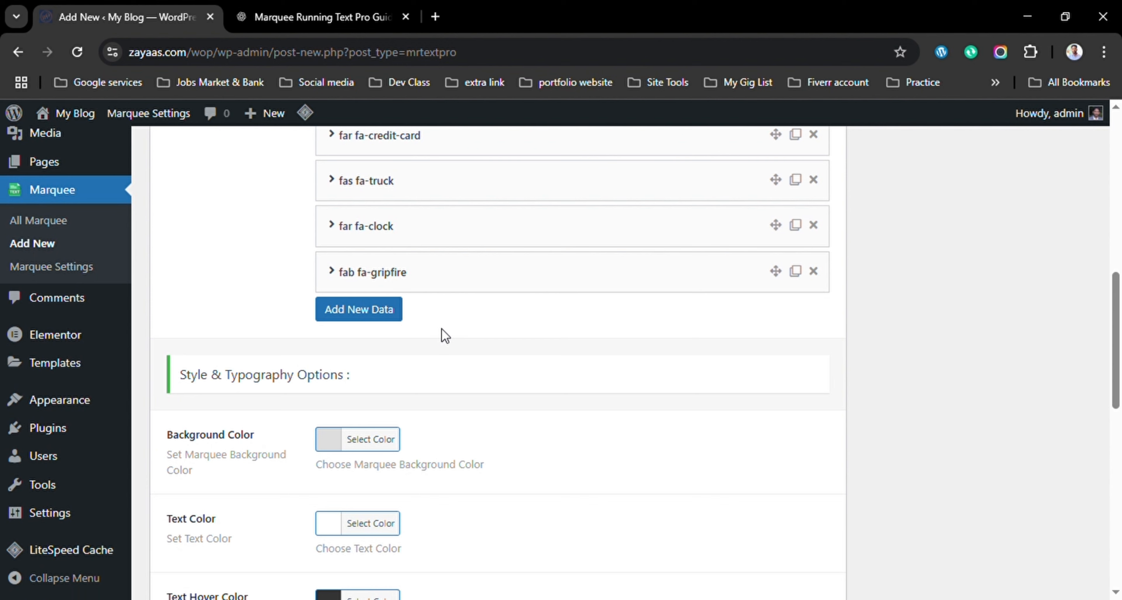
click(368, 318)
scroll(371, 322, down, 2)
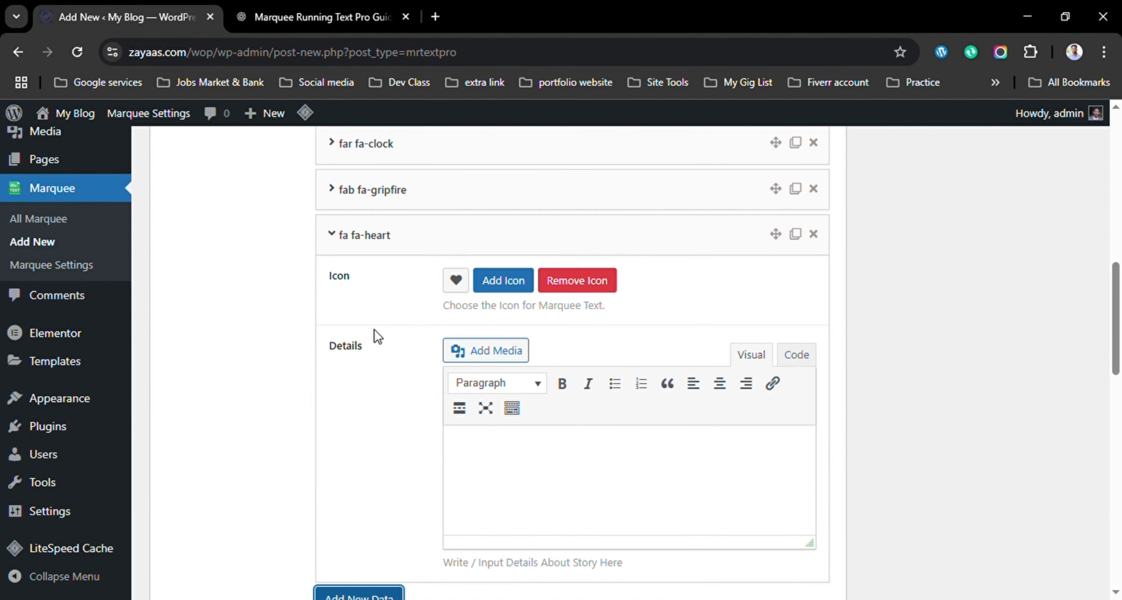
scroll(392, 331, down, 2)
Copy "We now support multi-language websites!" from the announcement examples in ChatGPT into the details of the sixth marquee item.
click(318, 17)
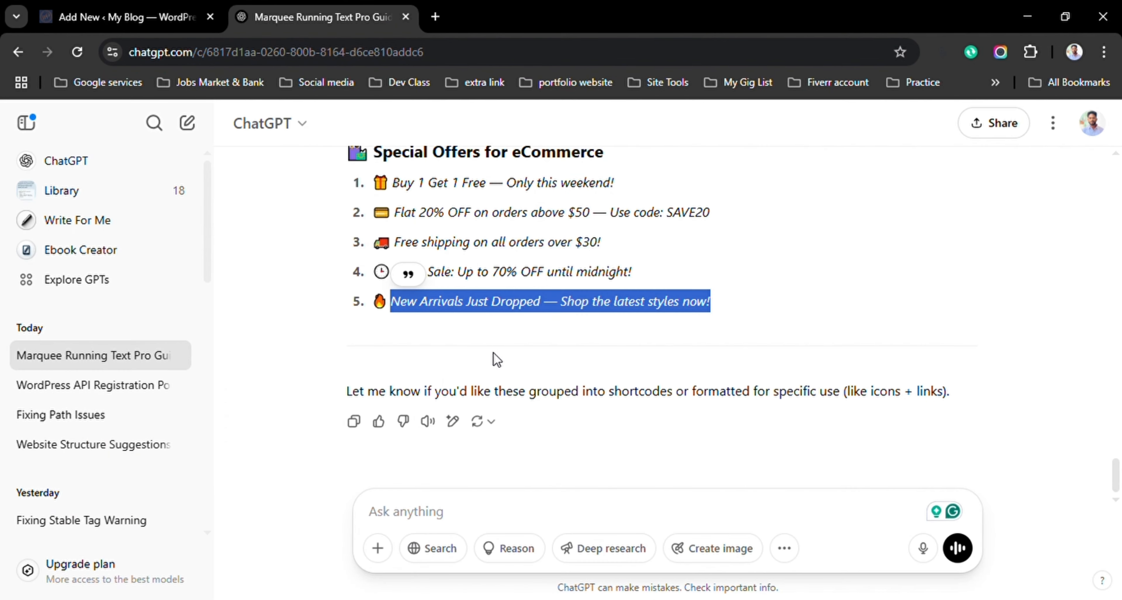
scroll(453, 252, up, 3)
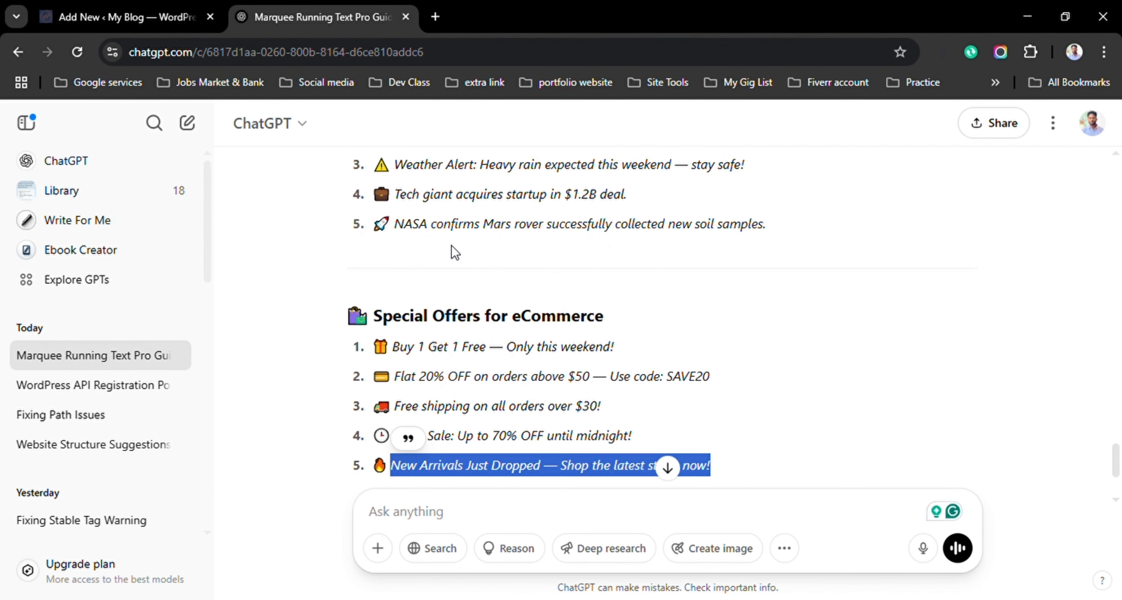
click(404, 232)
scroll(430, 255, up, 5)
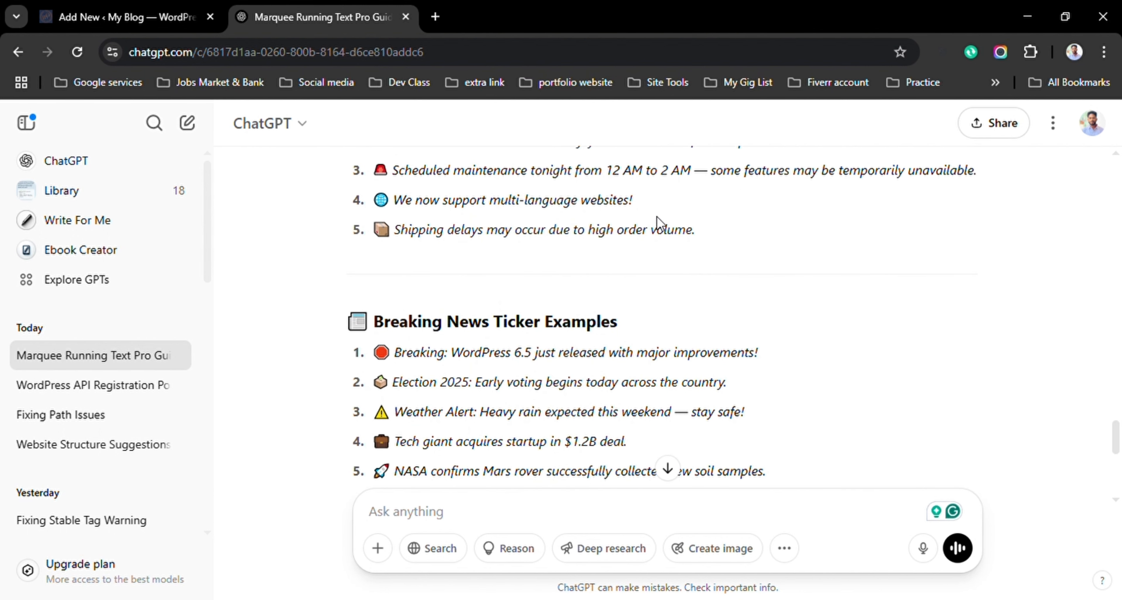
drag(636, 205, 411, 208)
key(ctrl+c)
click(122, 17)
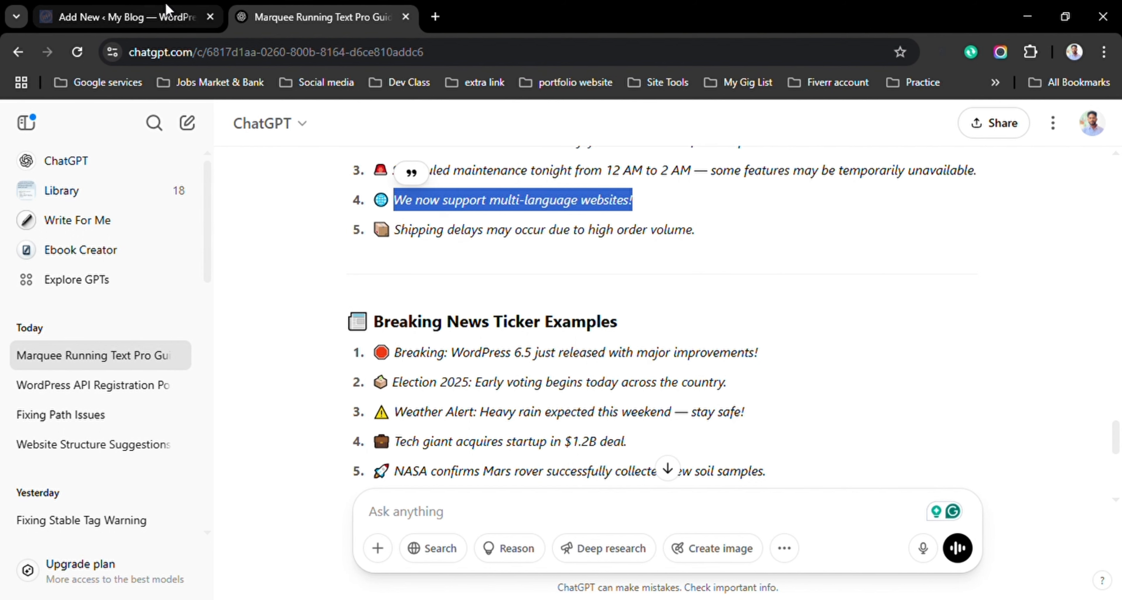
click(510, 380)
key(ctrl+v)
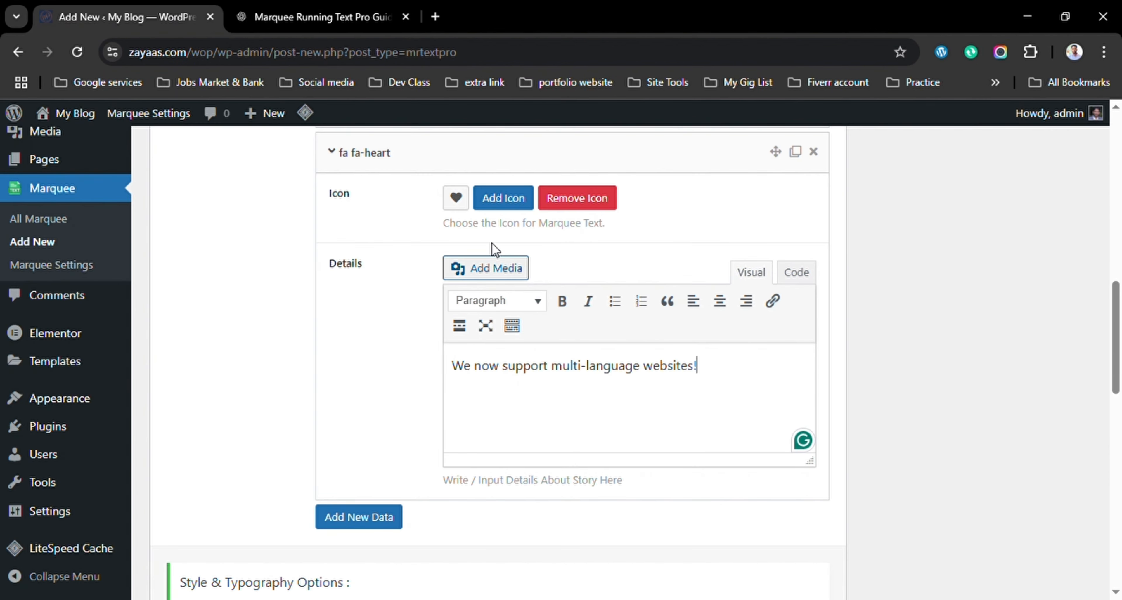
Search the icon library for "glo", assign the globe icon to the multi-language item, and collapse that item.
click(503, 202)
text(fir)
drag(465, 196, 373, 195)
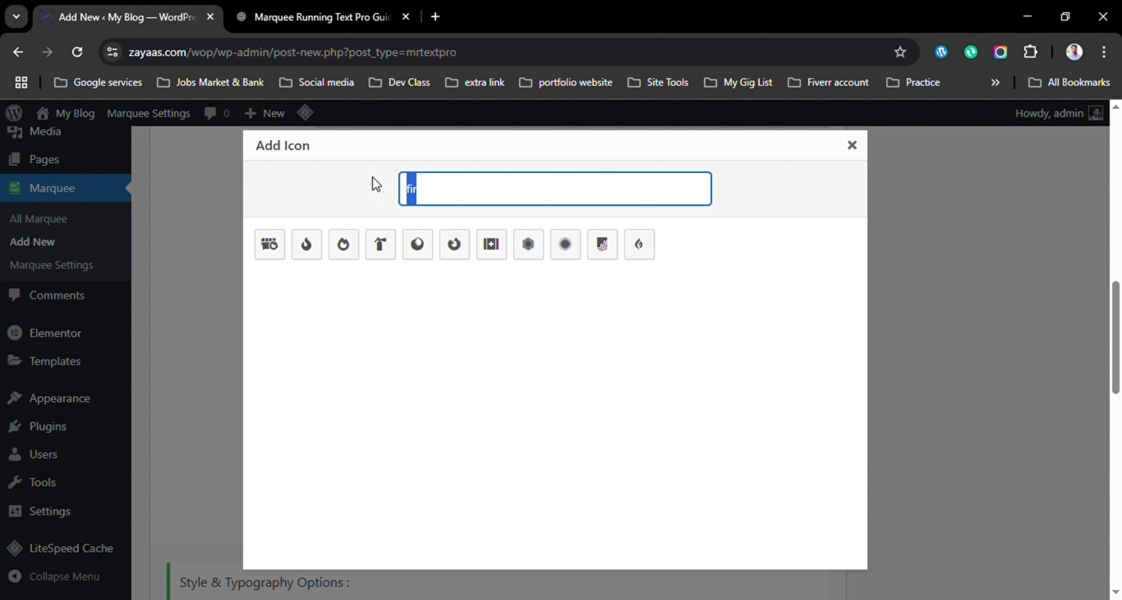
text(word)
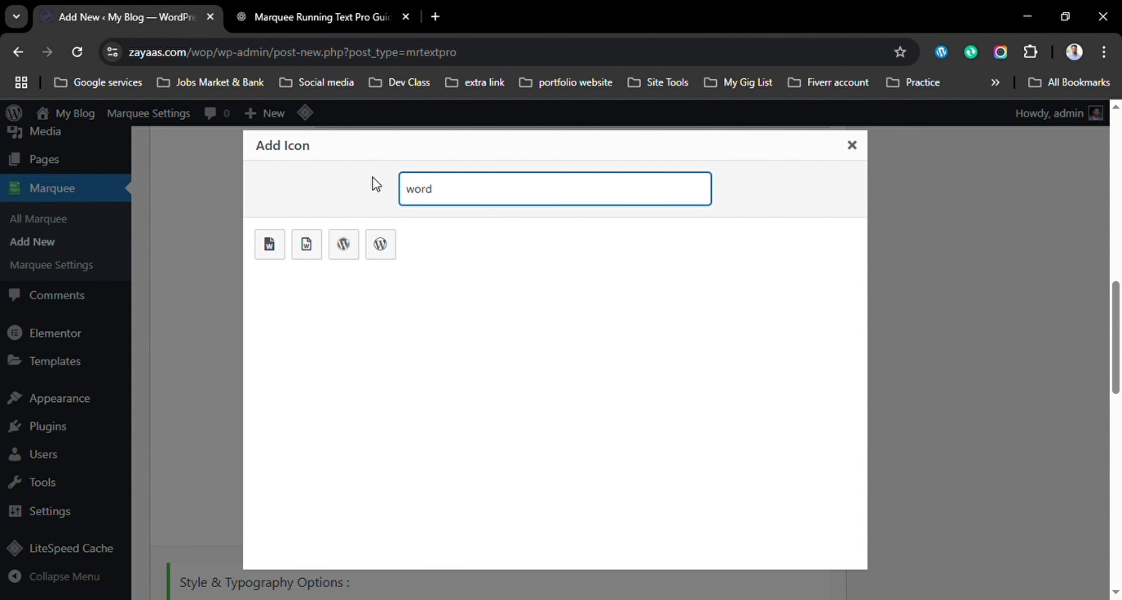
key(BackSpace)
key(BackSpace)
key(BackSpace)
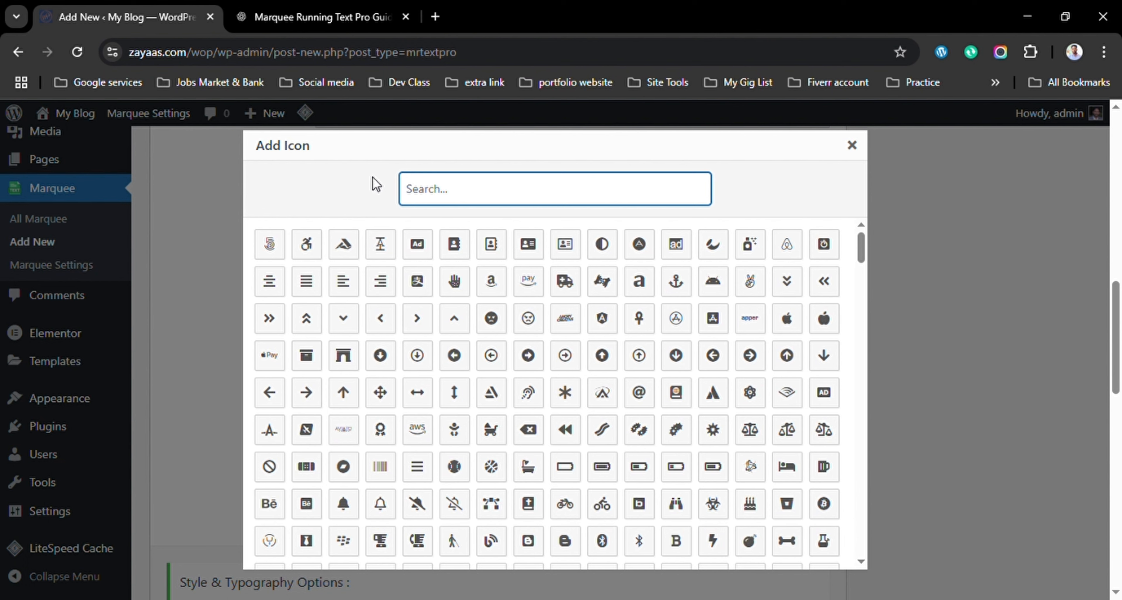
text(glo)
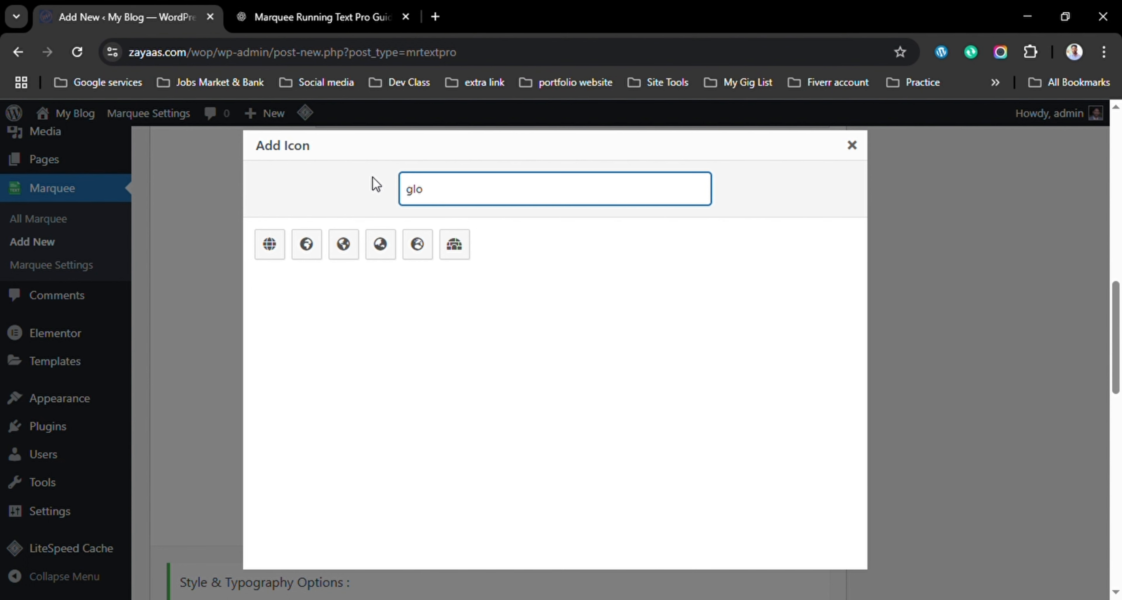
click(270, 245)
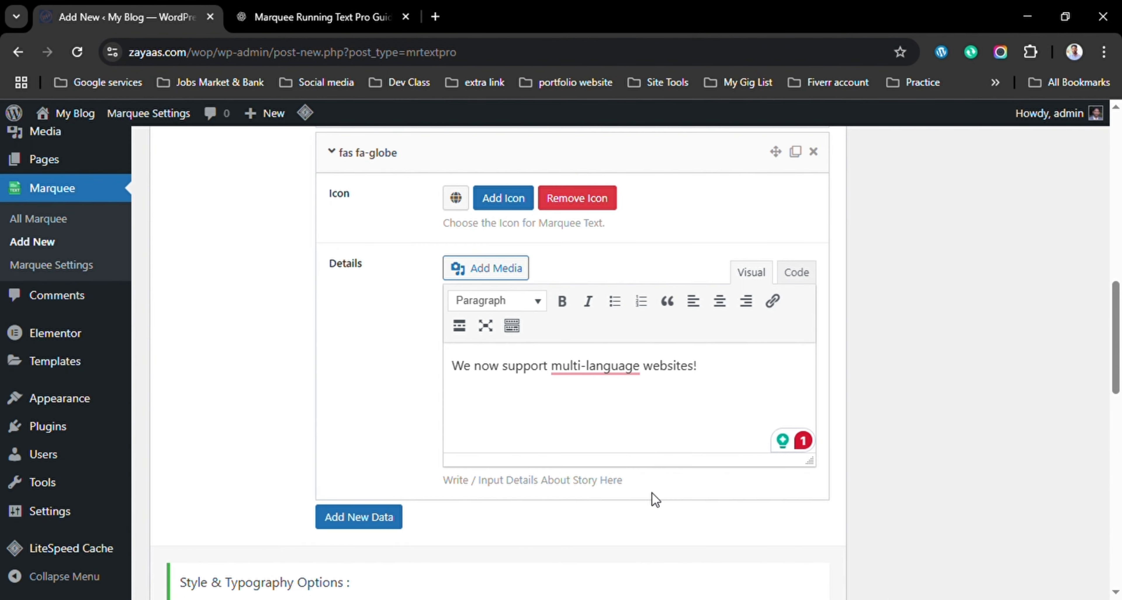
click(370, 159)
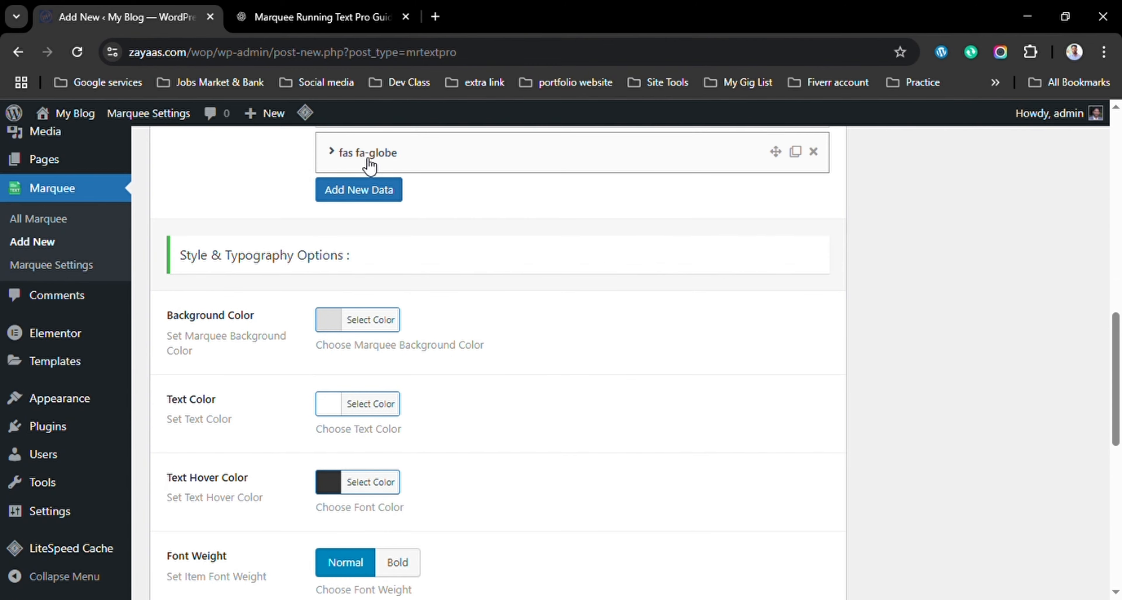
Set the marquee background color to black in the style and typography options.
scroll(401, 240, up, 3)
scroll(429, 327, up, 2)
scroll(344, 389, down, 4)
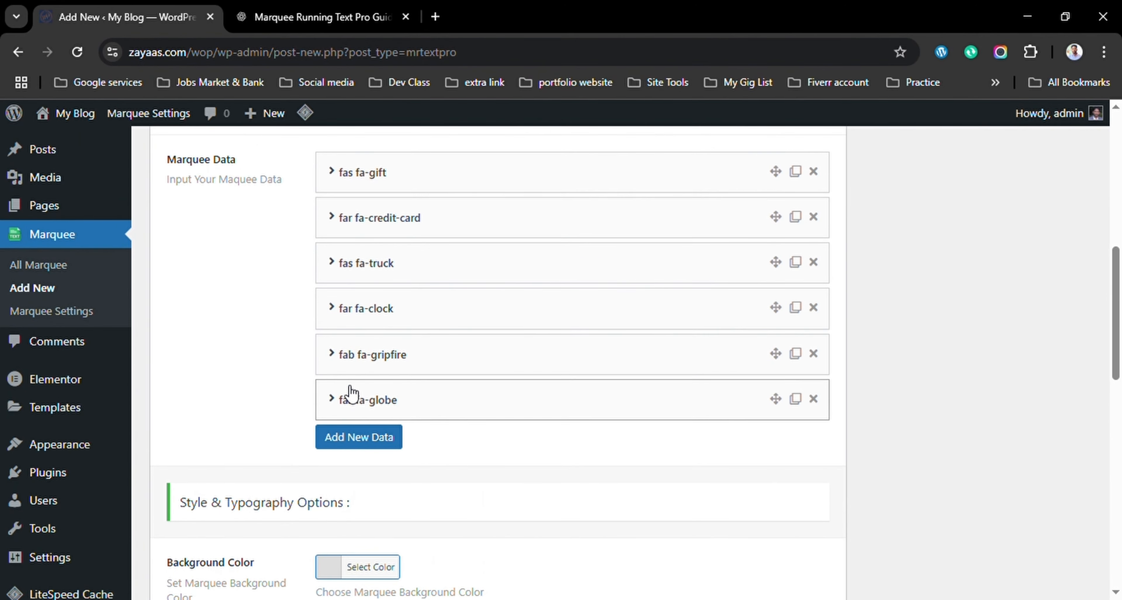
scroll(269, 384, up, 2)
scroll(276, 375, down, 4)
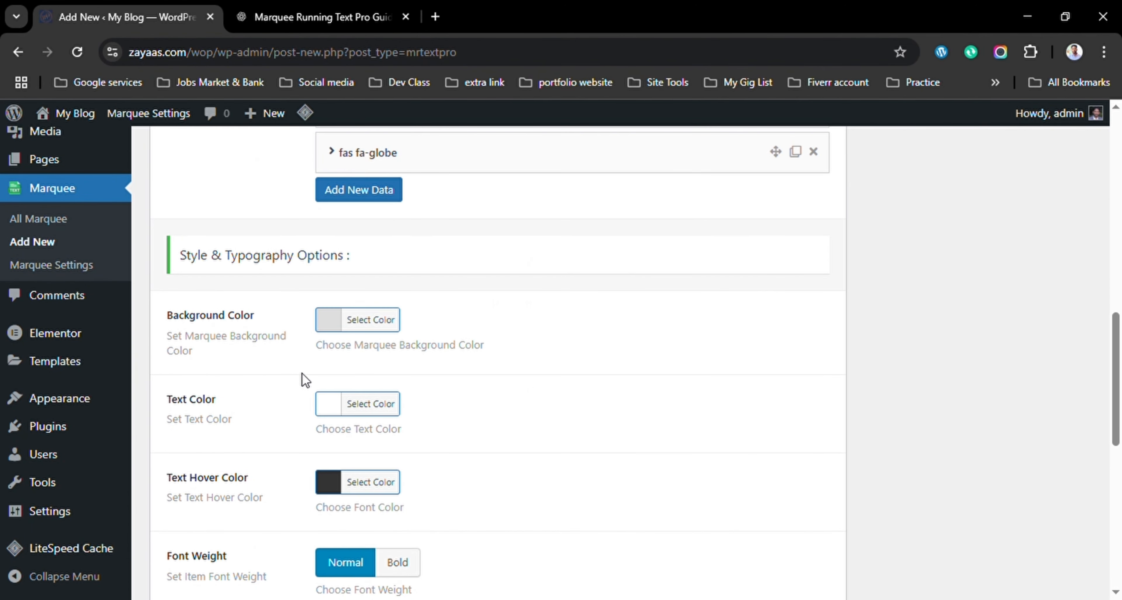
click(336, 329)
click(333, 509)
click(285, 456)
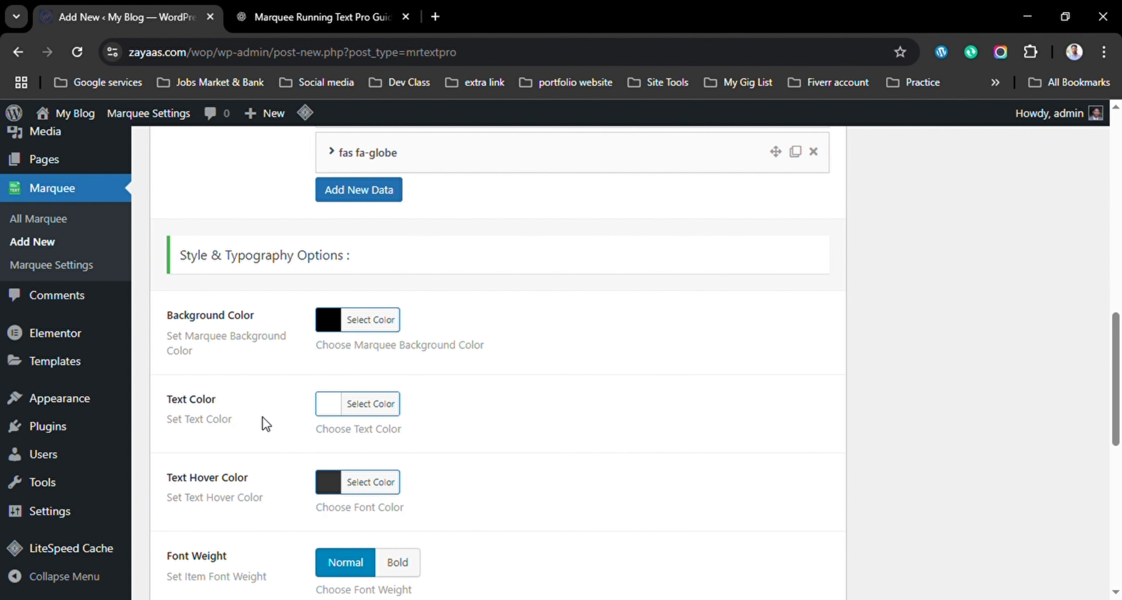
Set the marquee text color to the white preset.
scroll(253, 384, down, 2)
click(328, 328)
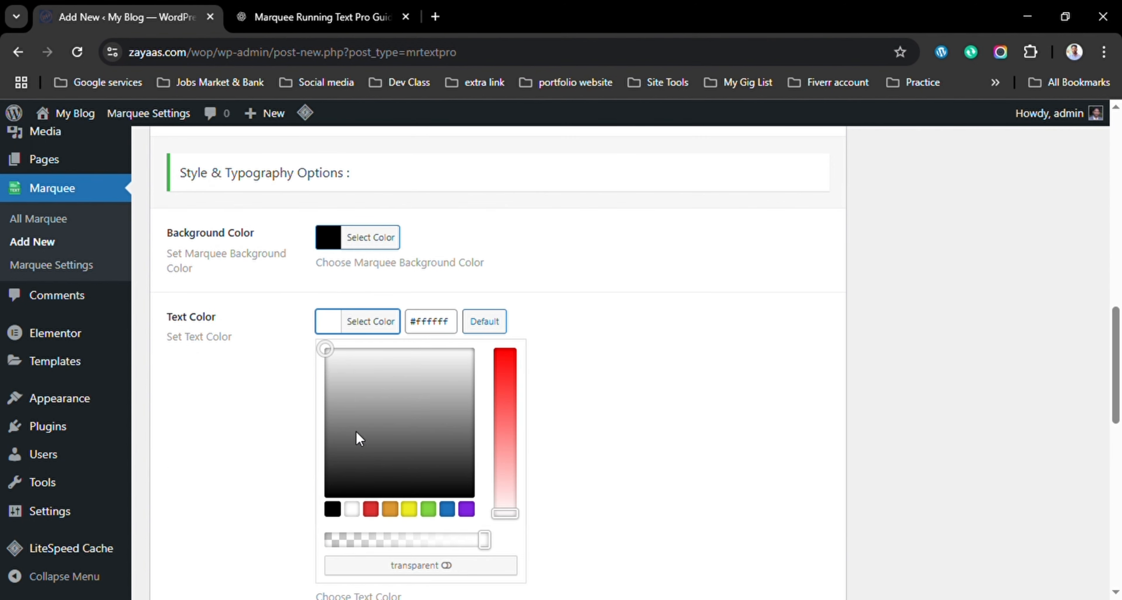
click(353, 507)
click(253, 413)
Set the marquee text hover color to the red preset.
scroll(246, 362, down, 4)
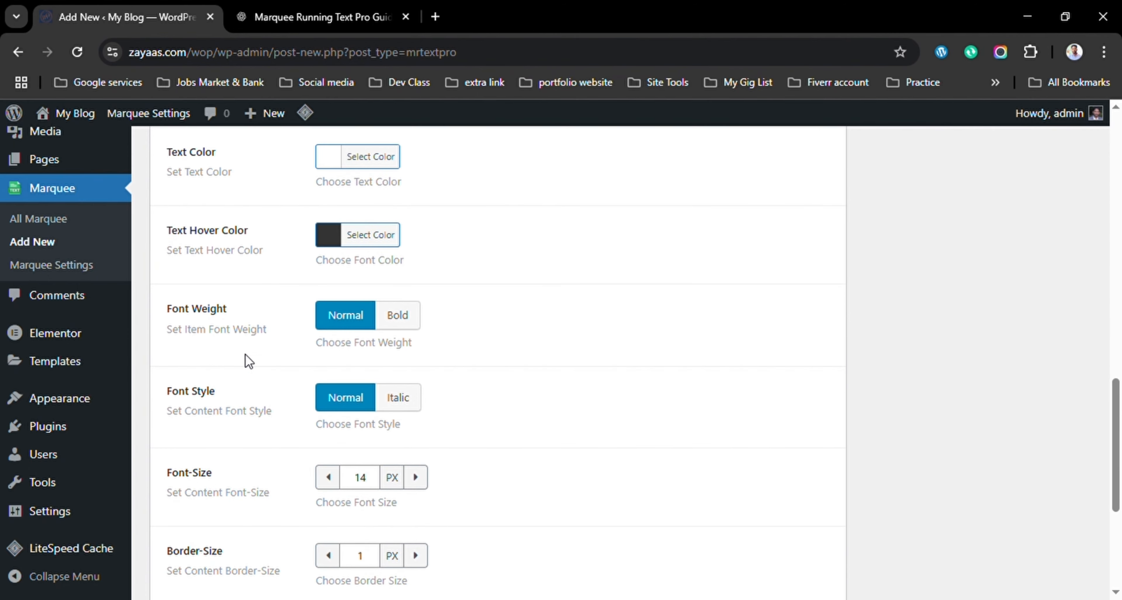
click(328, 235)
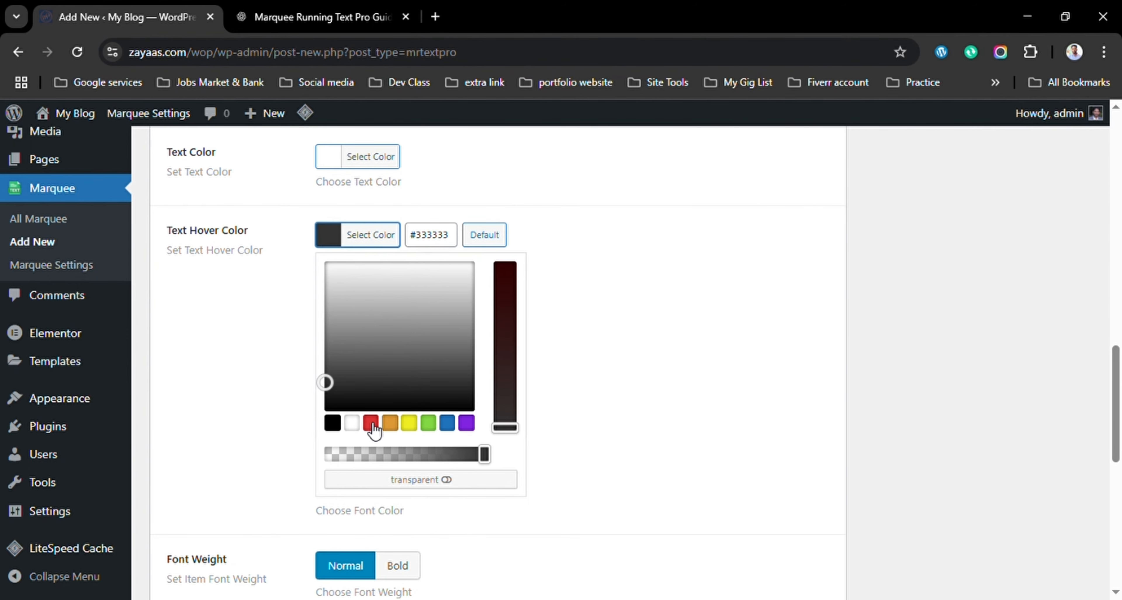
click(371, 423)
click(264, 285)
scroll(266, 285, up, 1)
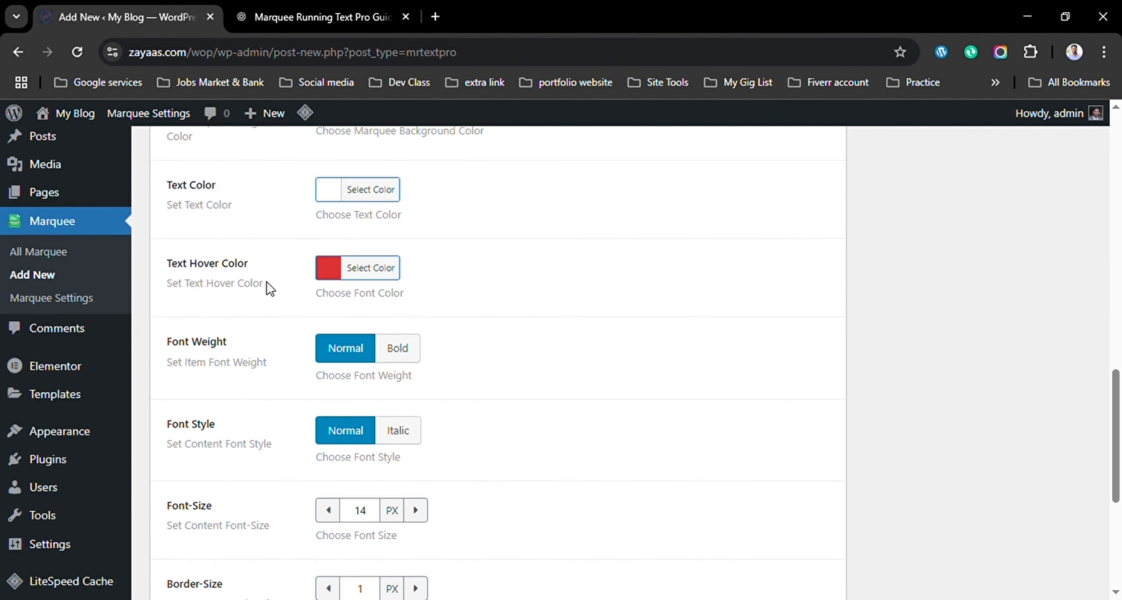
Set the marquee font weight to Bold and the font style to Italic.
scroll(283, 300, down, 3)
click(398, 242)
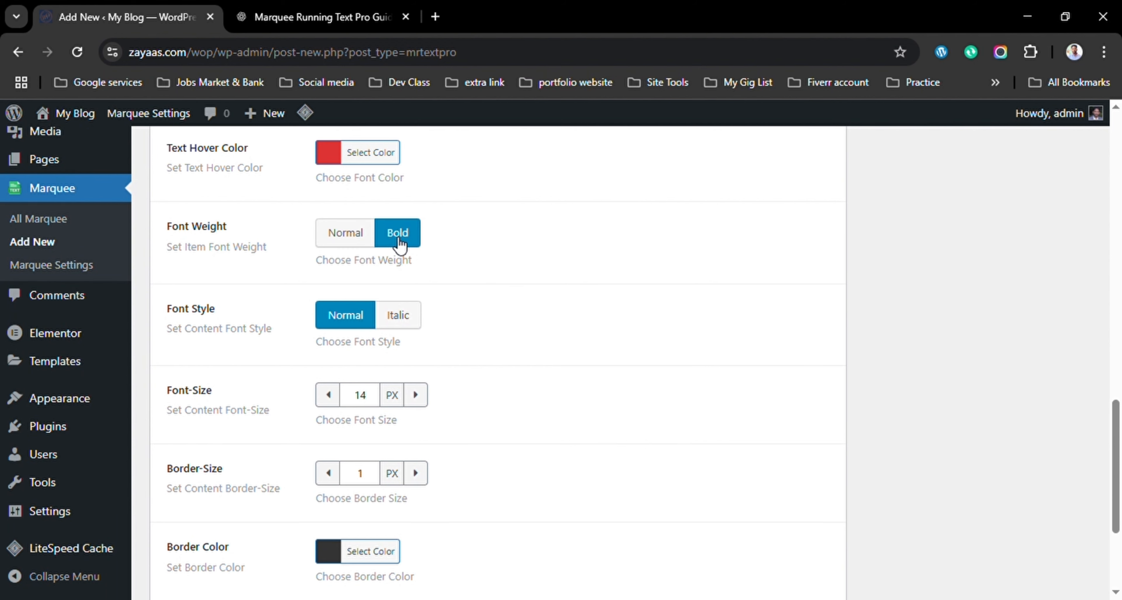
click(395, 321)
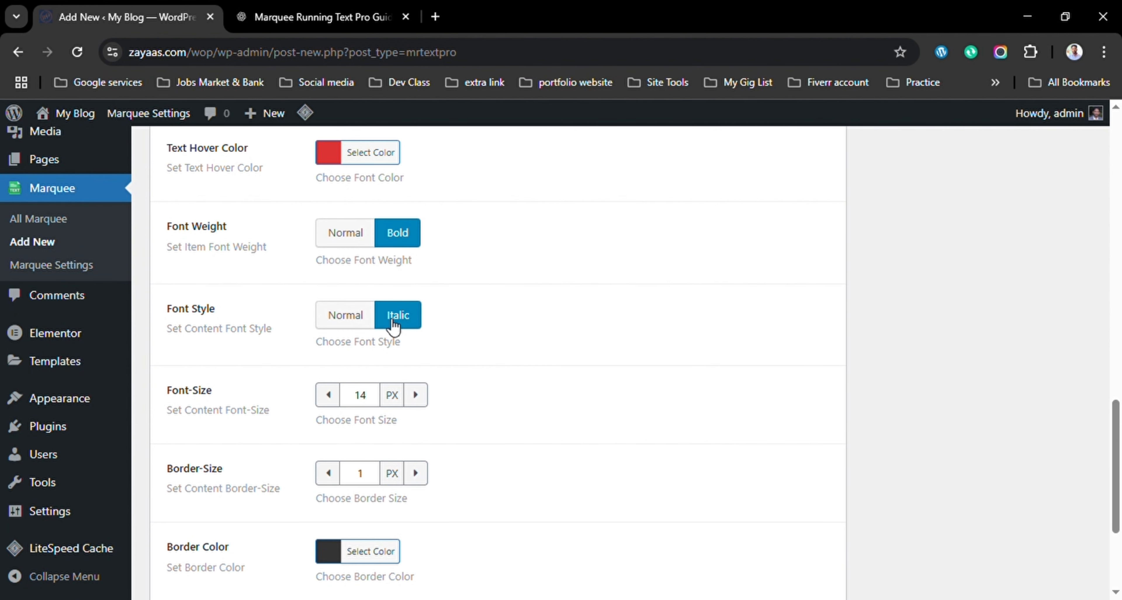
Set the marquee font size to 16 px and the border size to 0 px.
scroll(258, 305, down, 4)
click(415, 230)
click(415, 229)
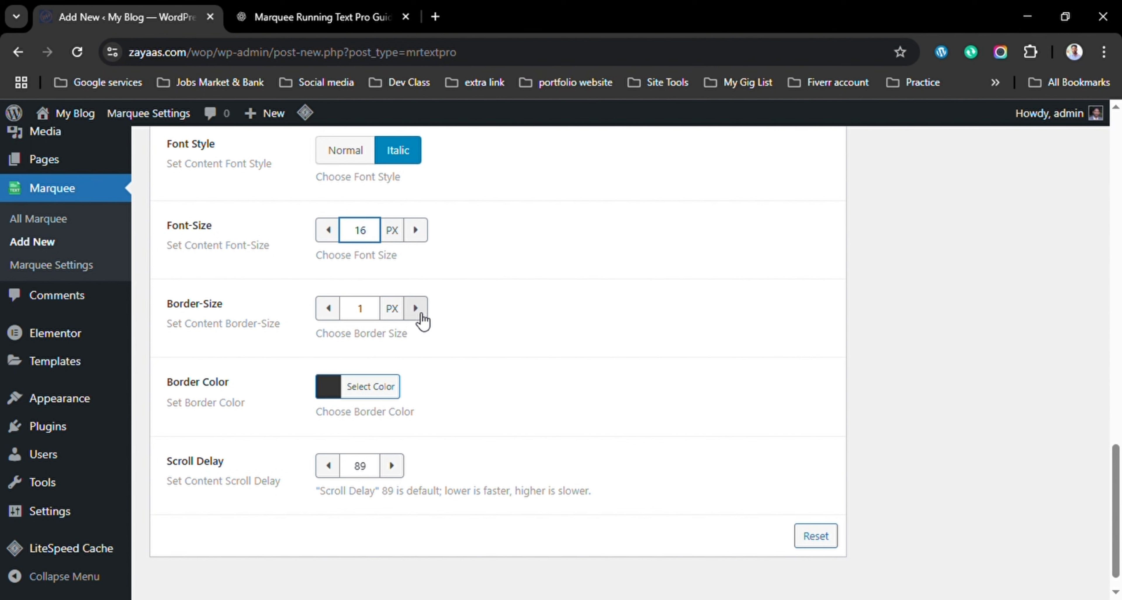
click(328, 309)
scroll(291, 309, down, 1)
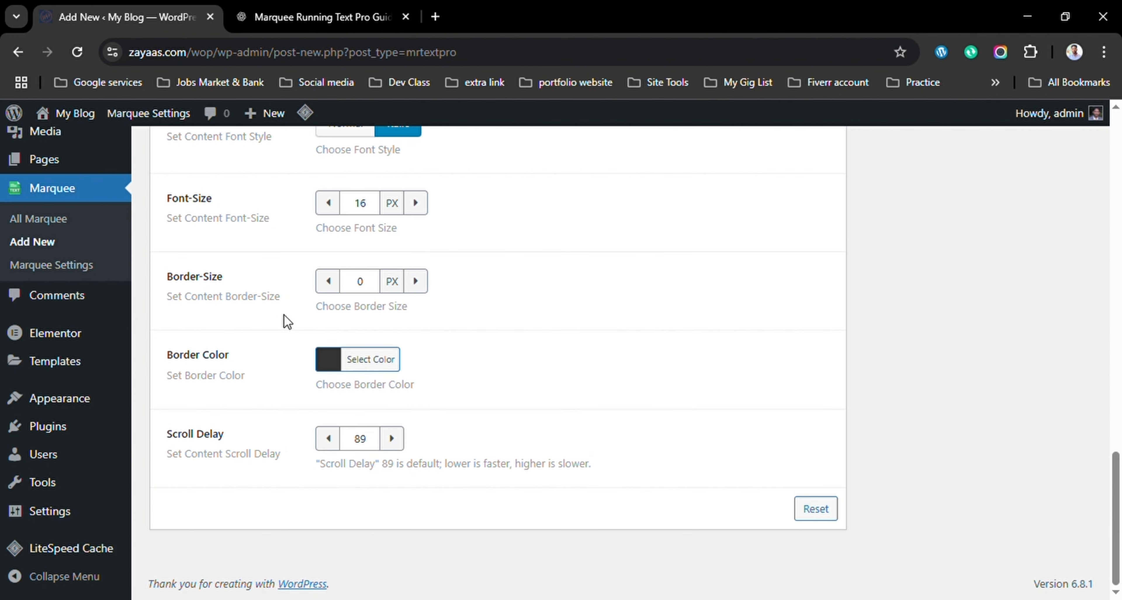
scroll(288, 361, up, 2)
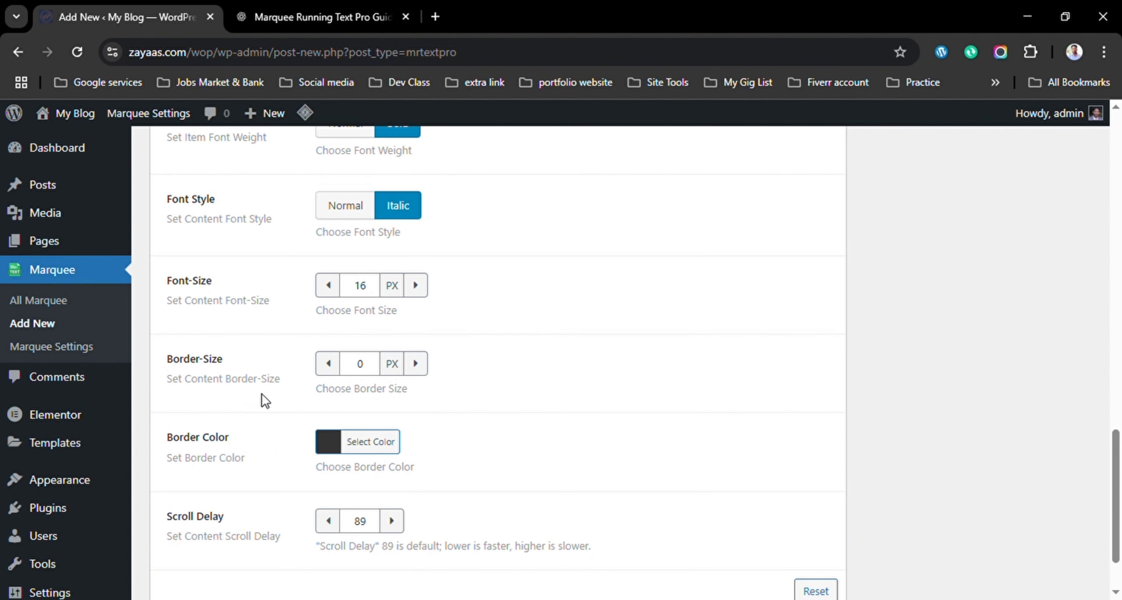
scroll(262, 400, down, 2)
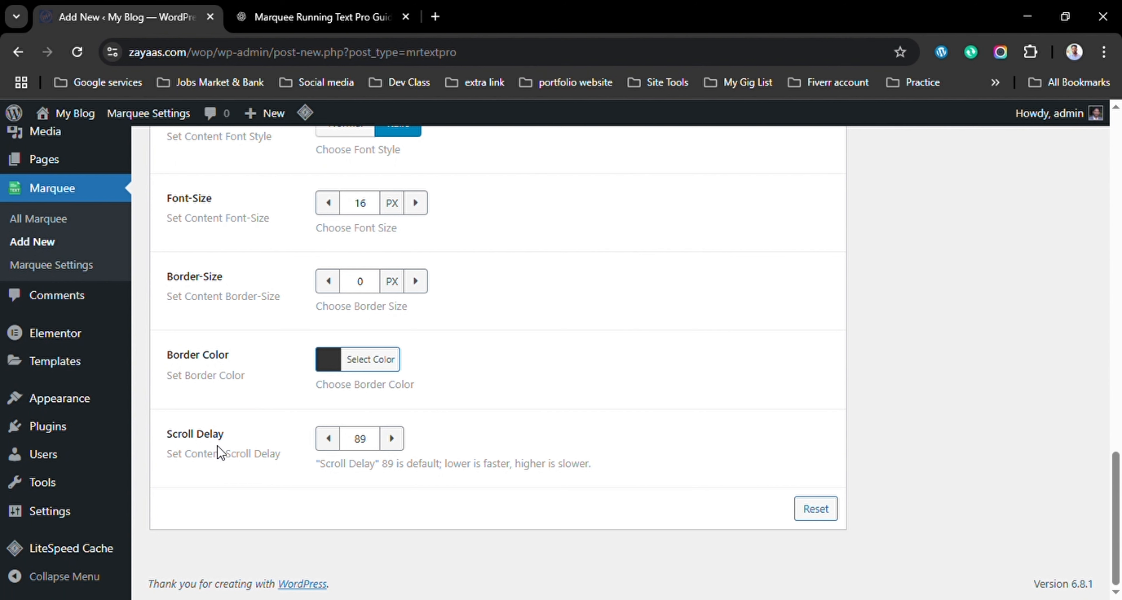
click(364, 443)
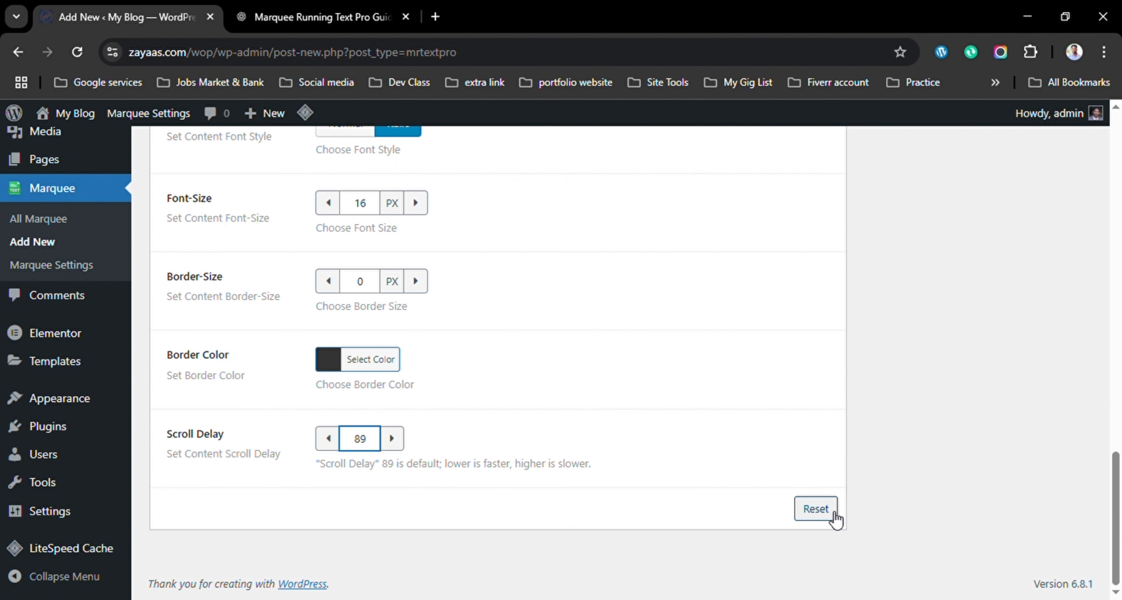
Save the "Offer and News" marquee and copy its shortcode from the edit page.
scroll(818, 450, up, 12)
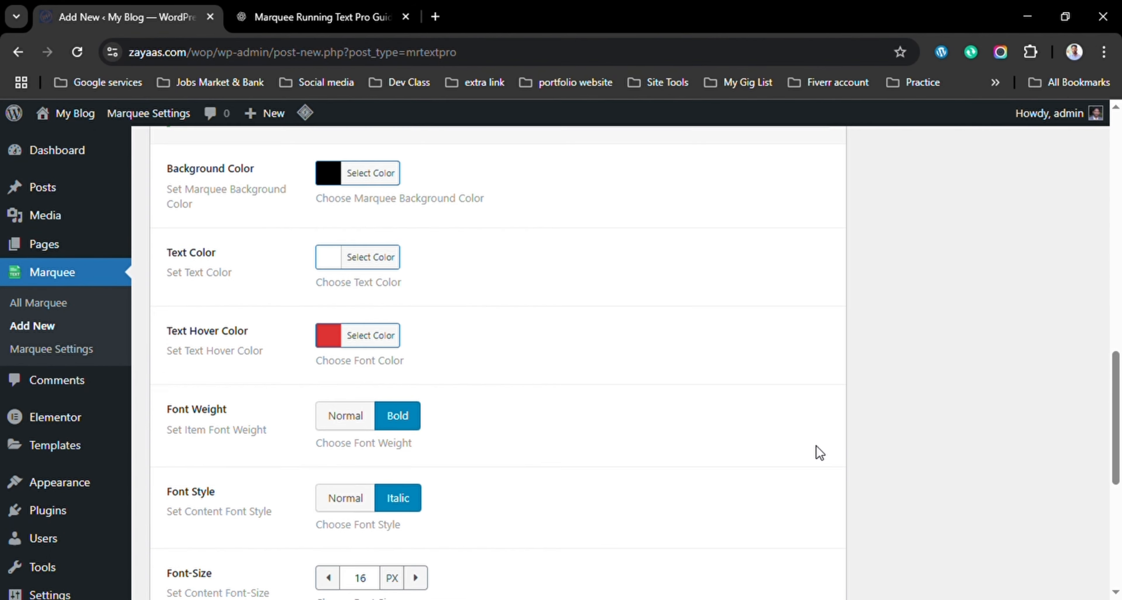
scroll(817, 435, up, 12)
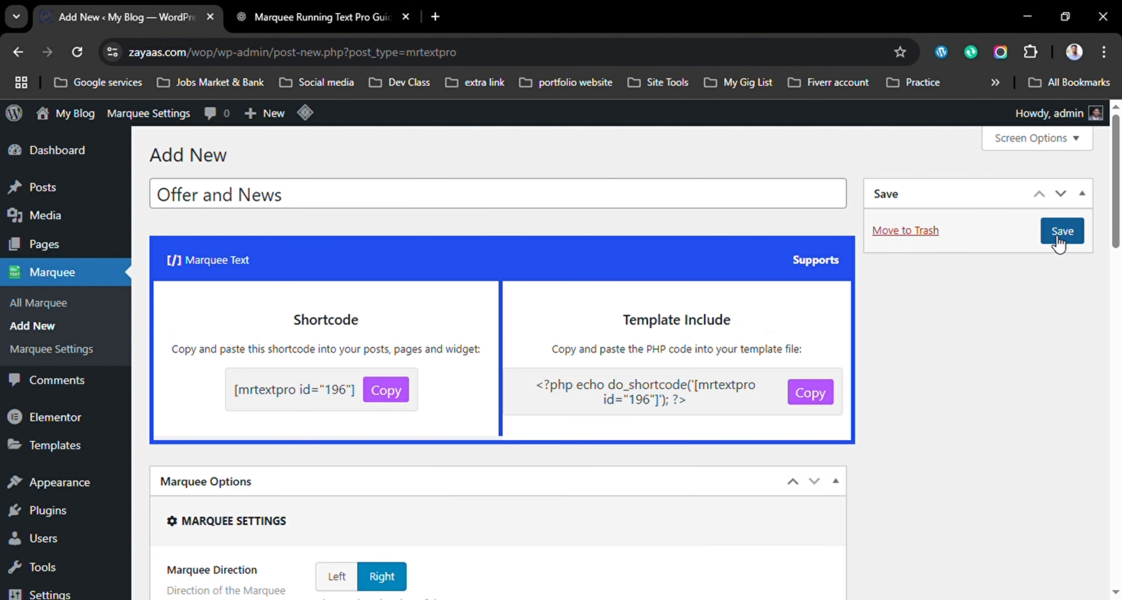
click(1061, 239)
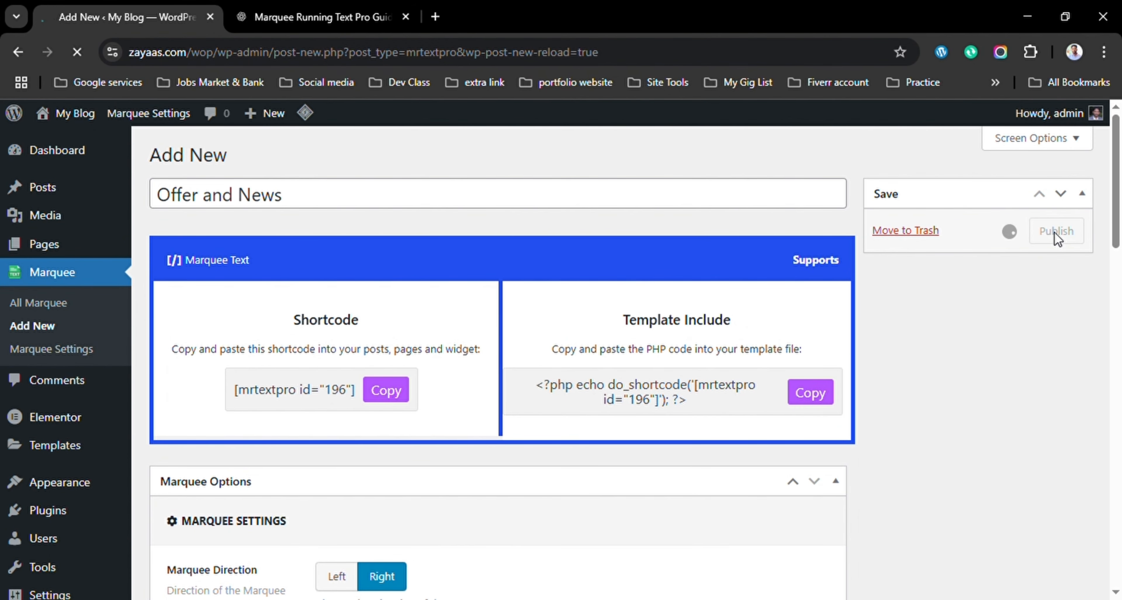
click(394, 403)
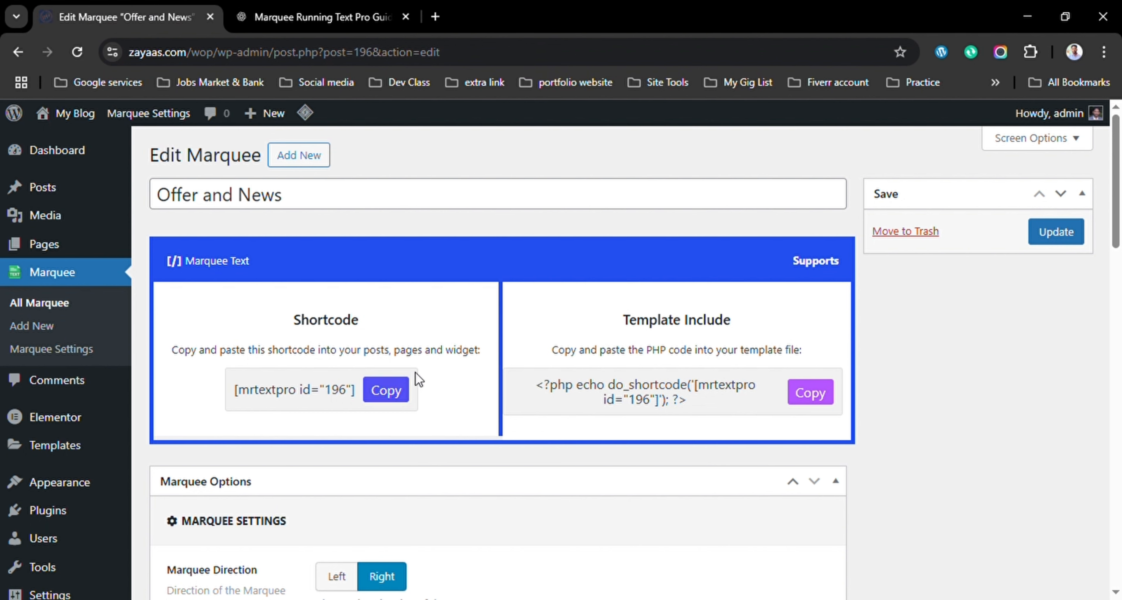
click(392, 394)
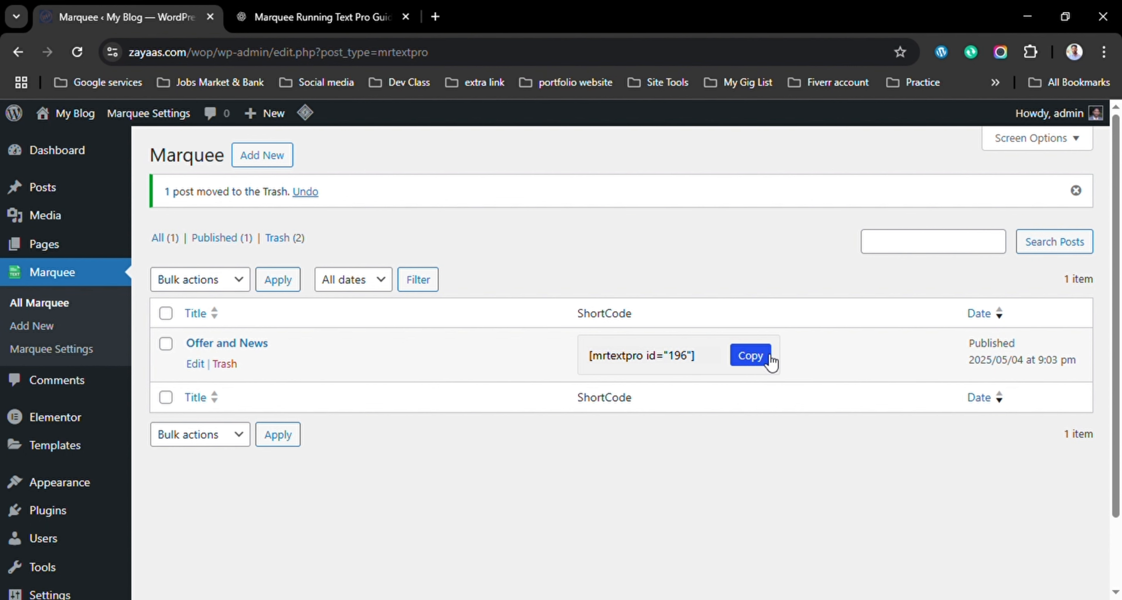
Copy the "Offer and News" shortcode [mrtextpro id="196"] from the list of all marquees.
click(707, 359)
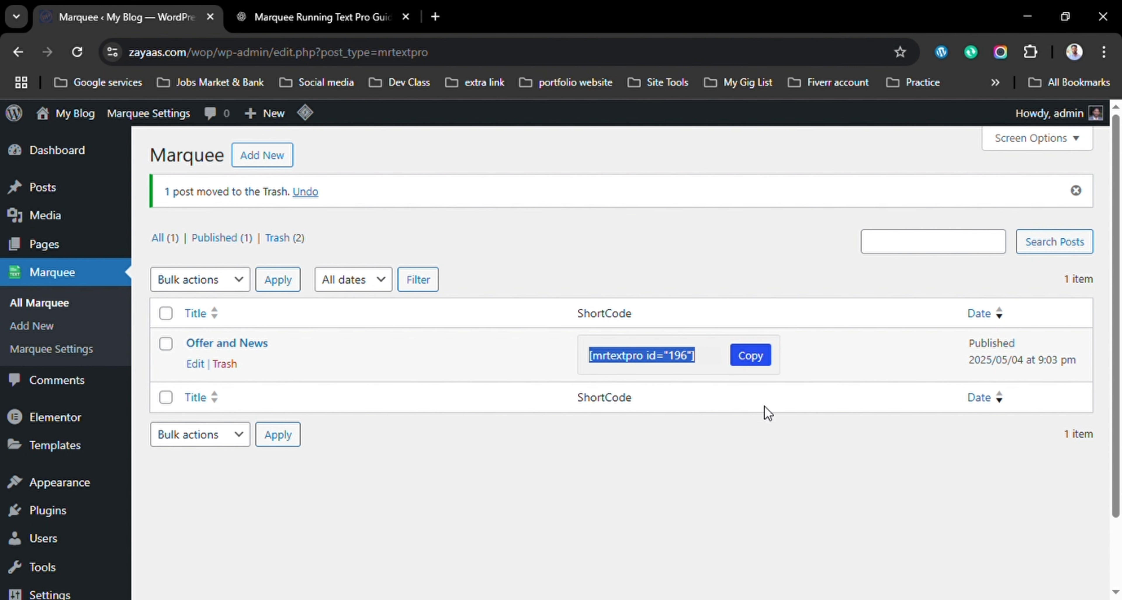
click(758, 359)
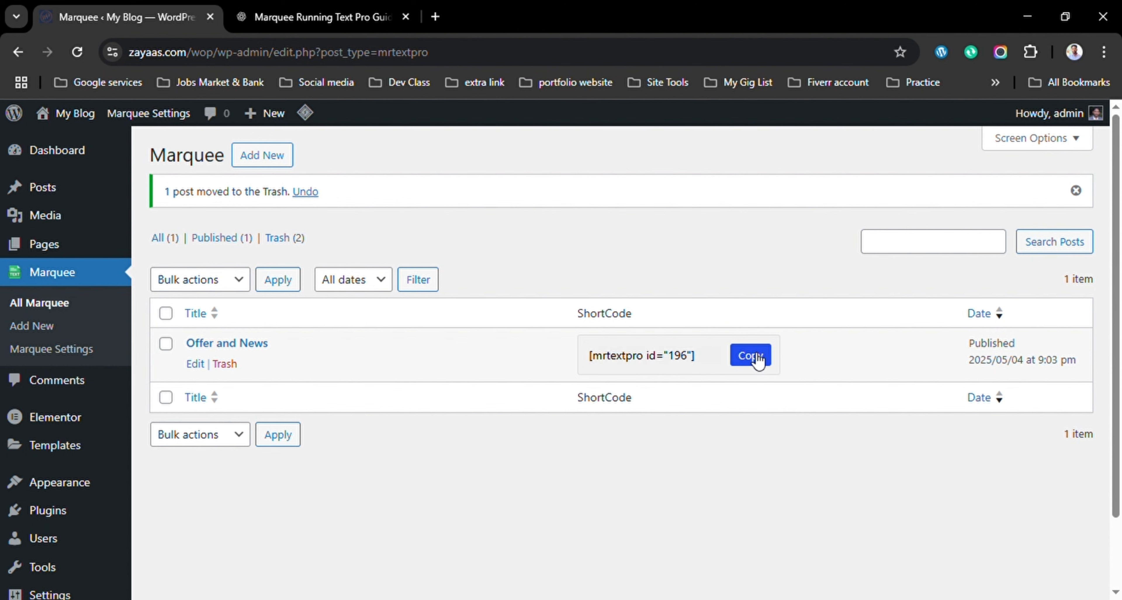
click(757, 359)
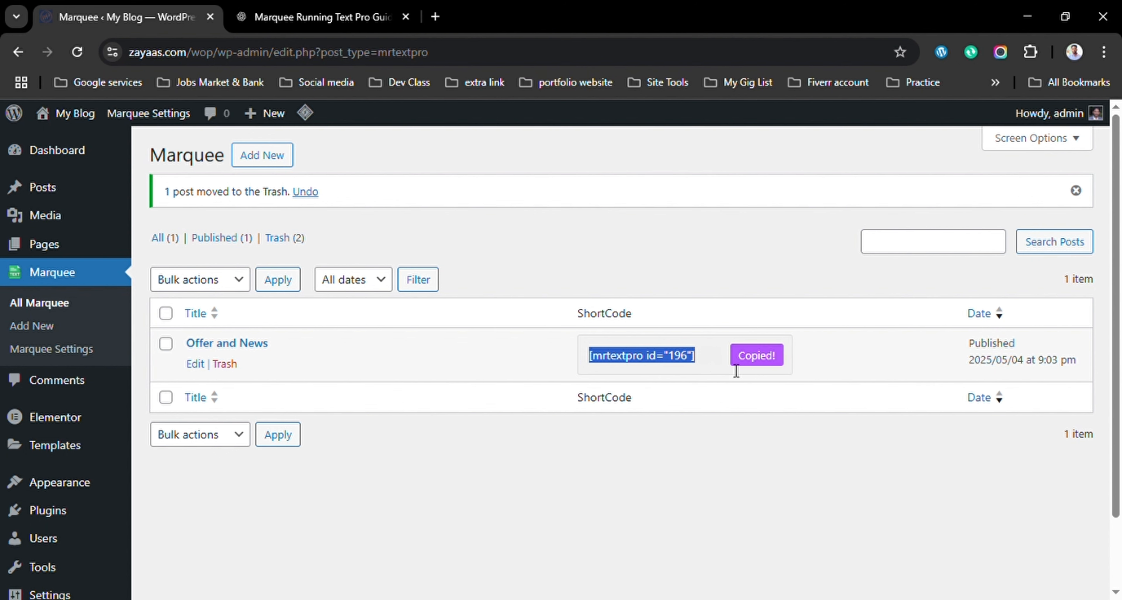
Open the live site in a new tab and start editing its home page with Elementor.
click(378, 220)
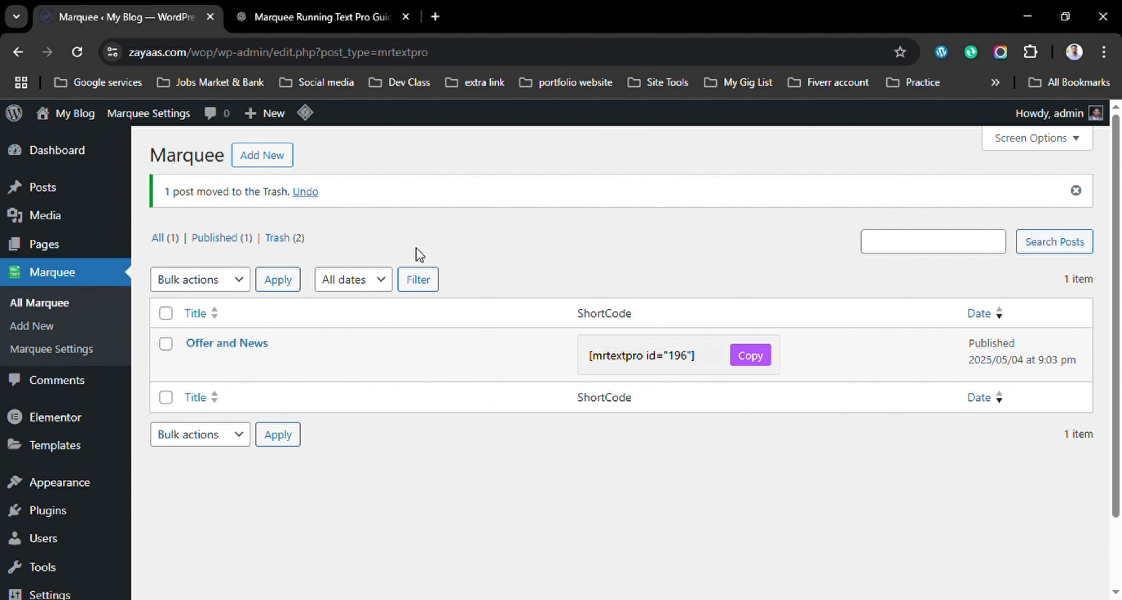
mouse_move(91, 129)
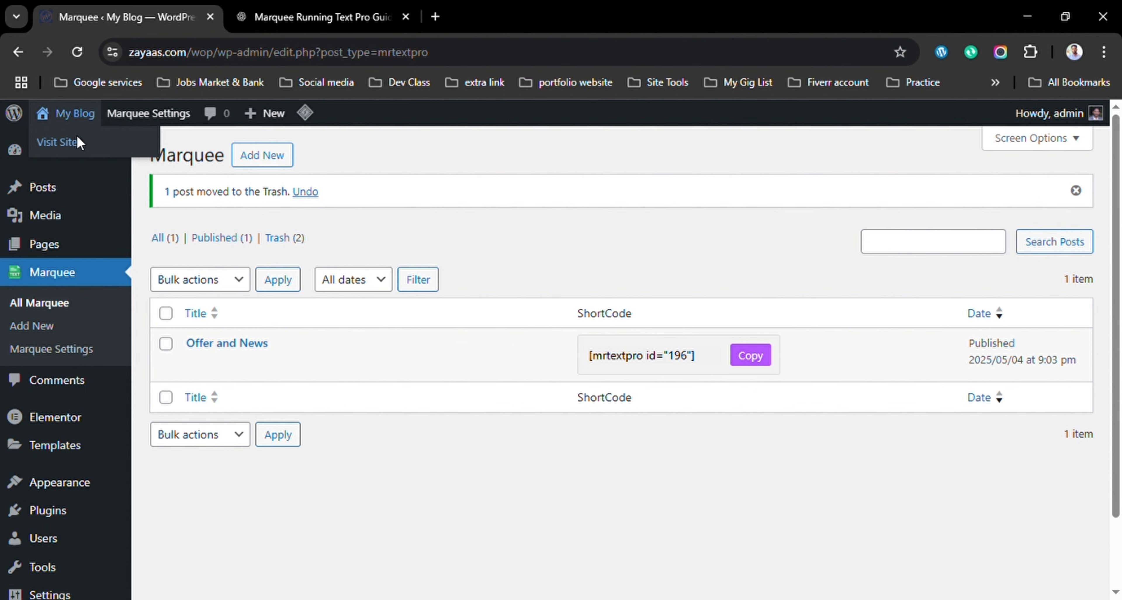
ctrl+click(115, 147)
click(296, 6)
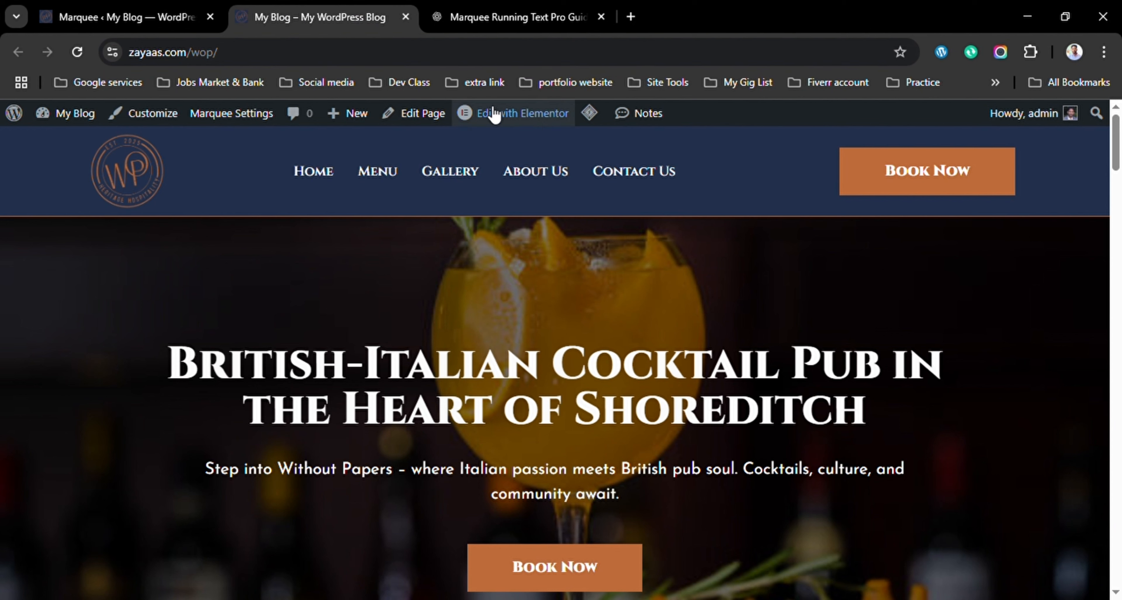
mouse_move(528, 118)
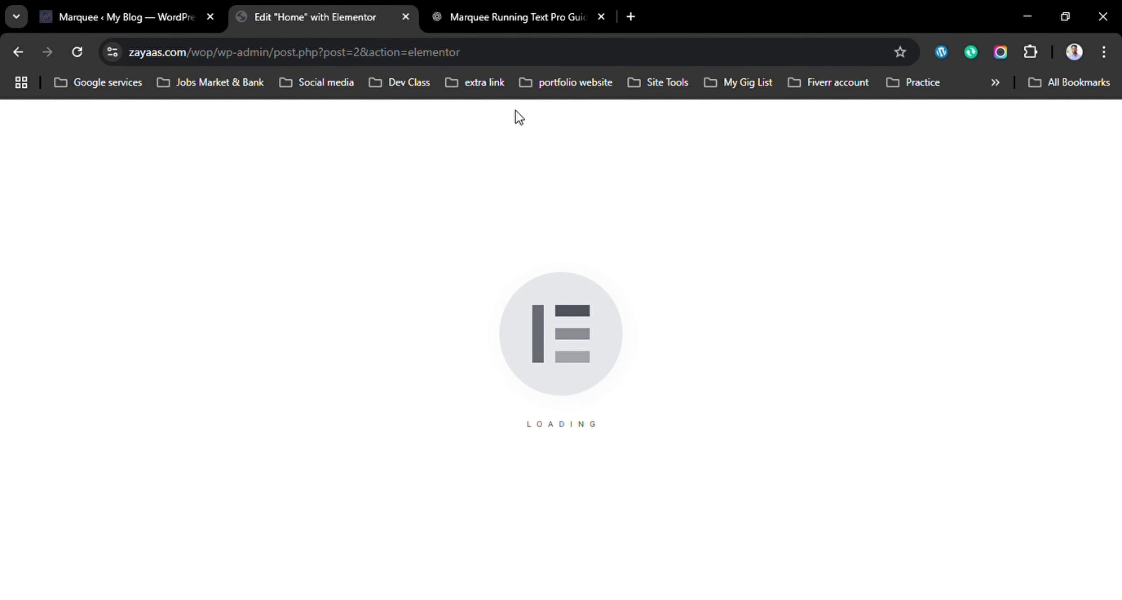
Close the Structure window and insert a single-column Flexbox container between the hero and About Us sections.
scroll(784, 262, down, 4)
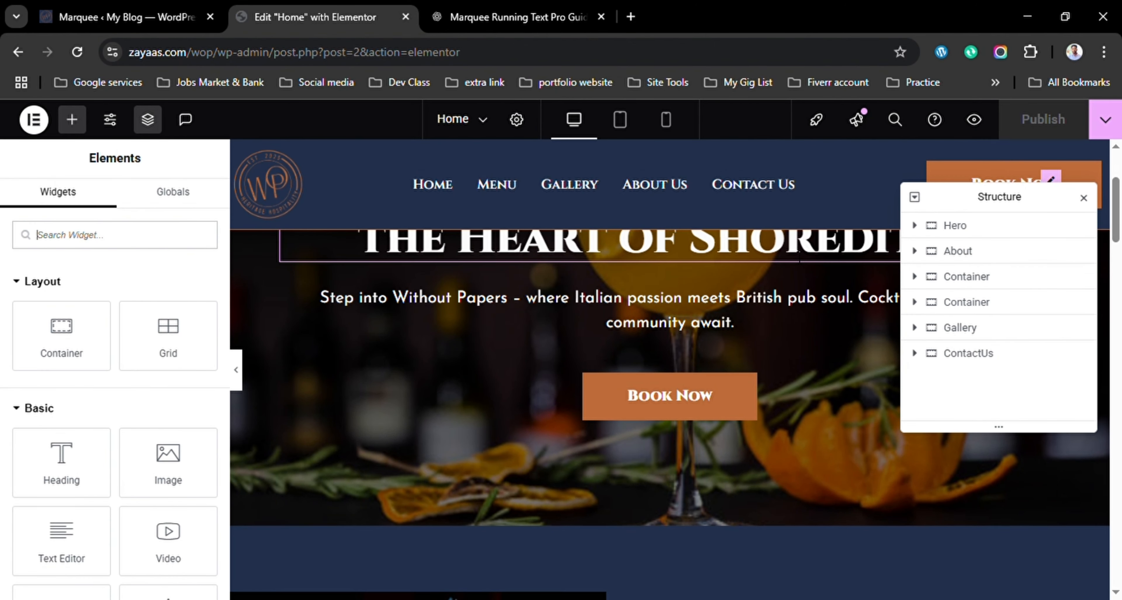
click(1083, 199)
scroll(757, 352, down, 1)
scroll(757, 352, down, 4)
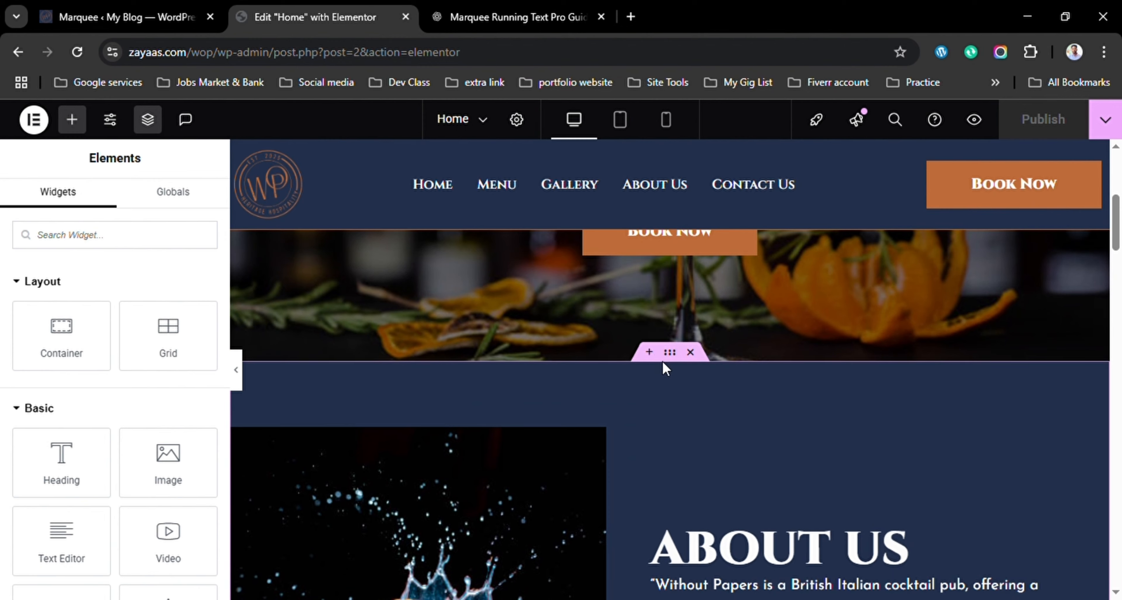
scroll(659, 398, up, 5)
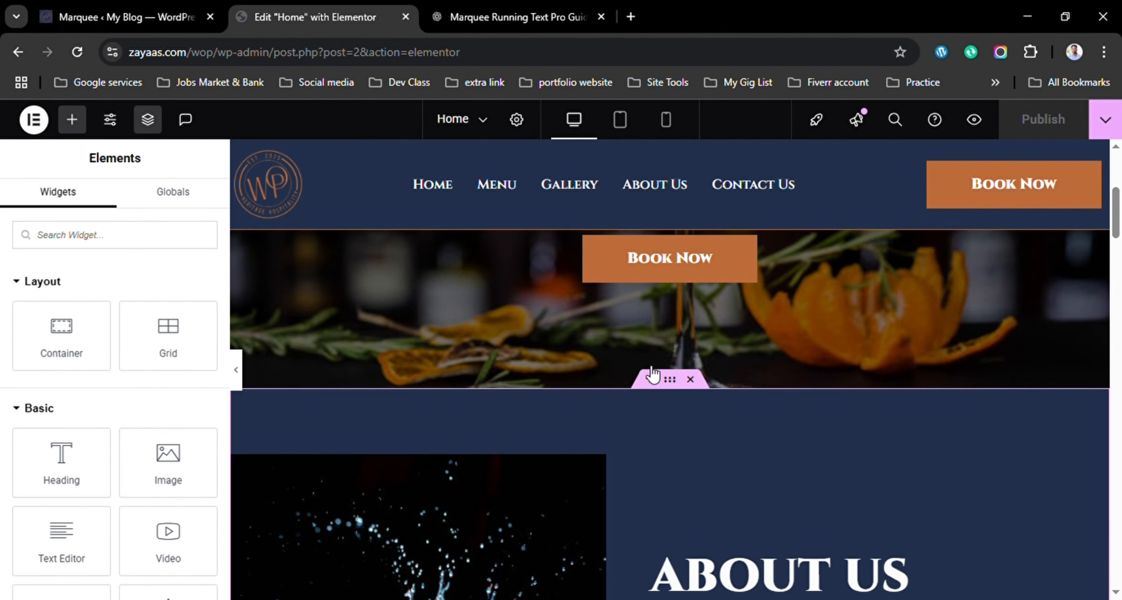
scroll(656, 411, down, 3)
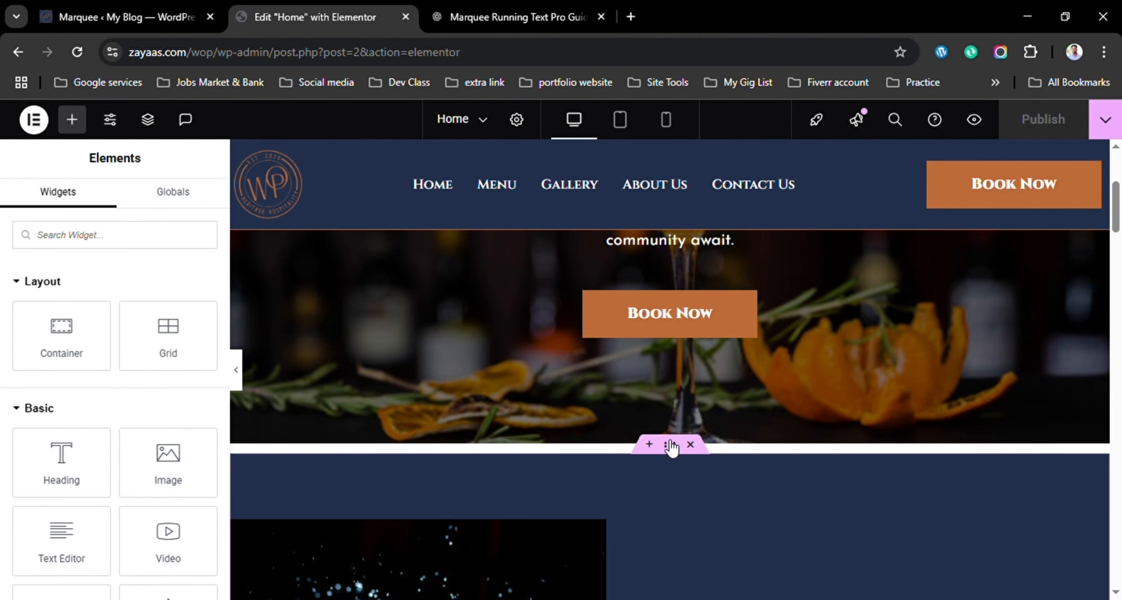
click(652, 447)
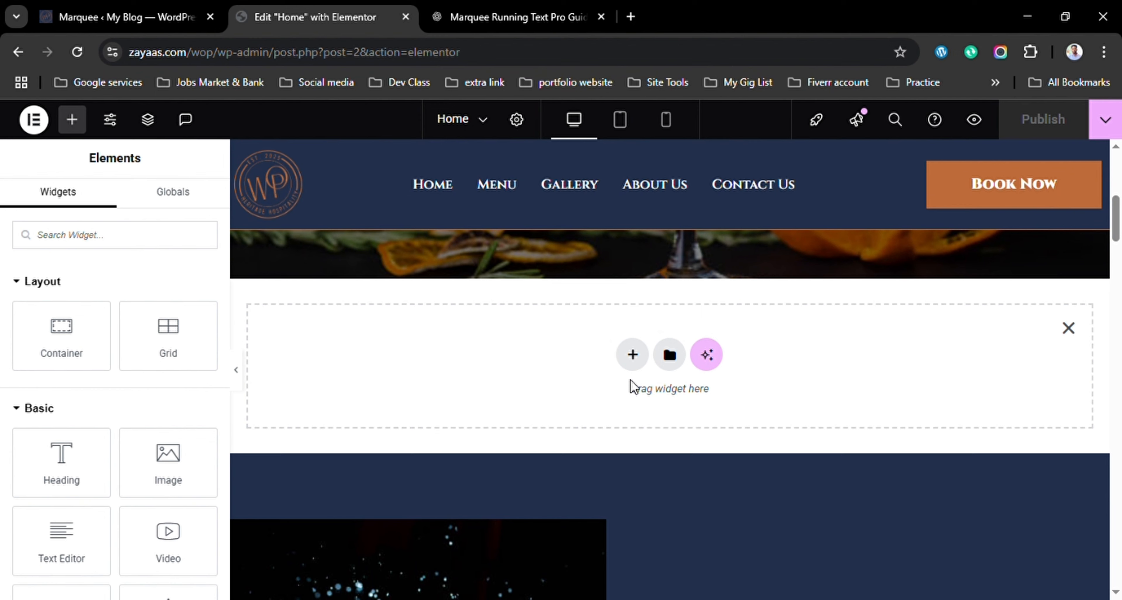
click(631, 353)
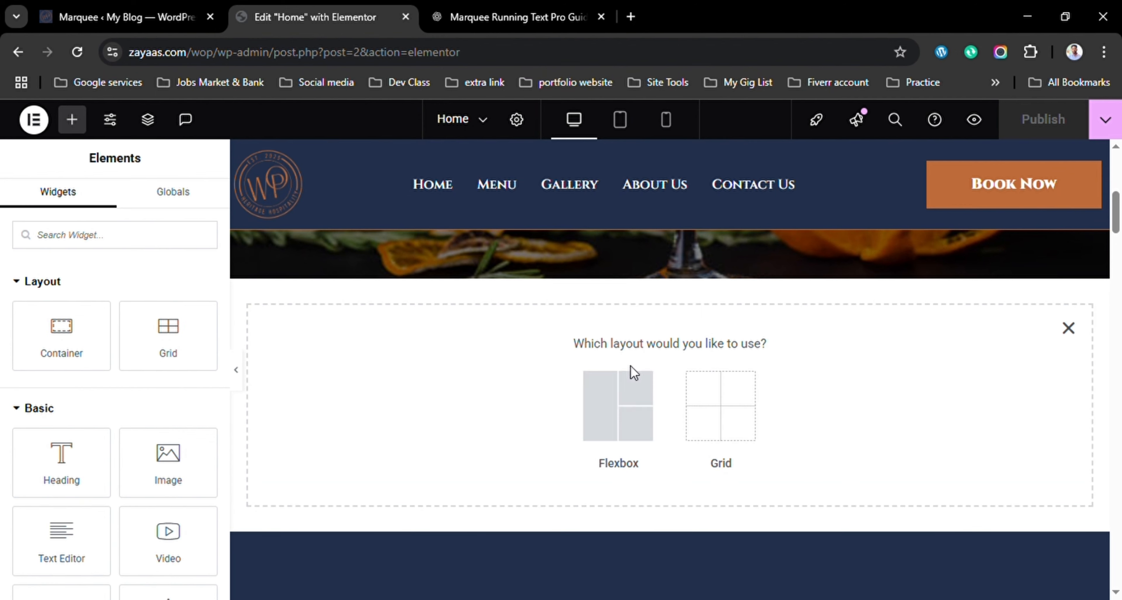
click(630, 378)
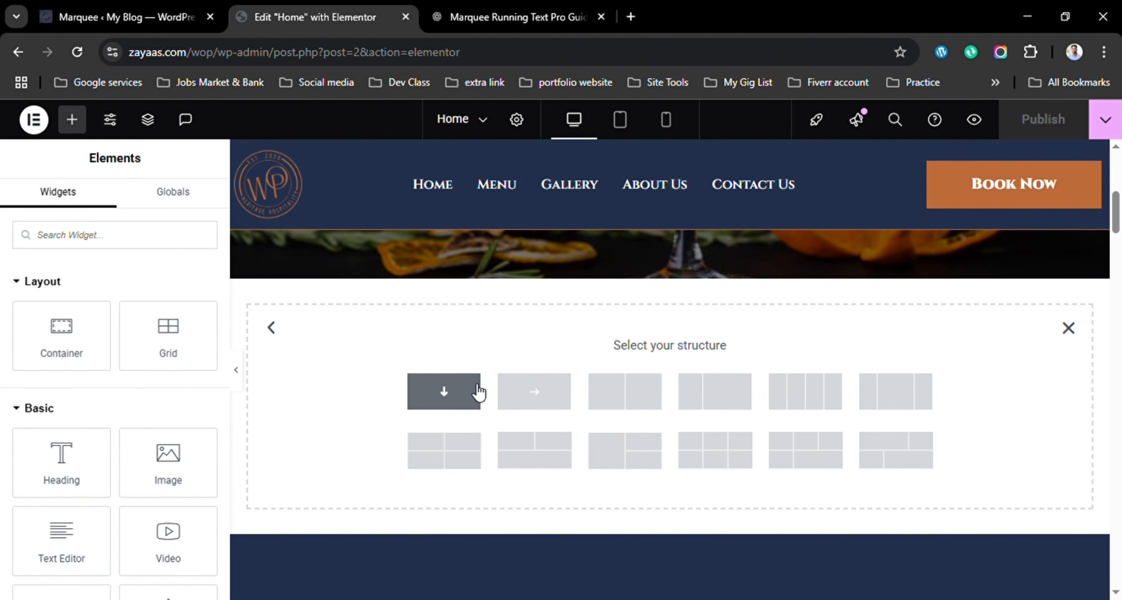
click(444, 390)
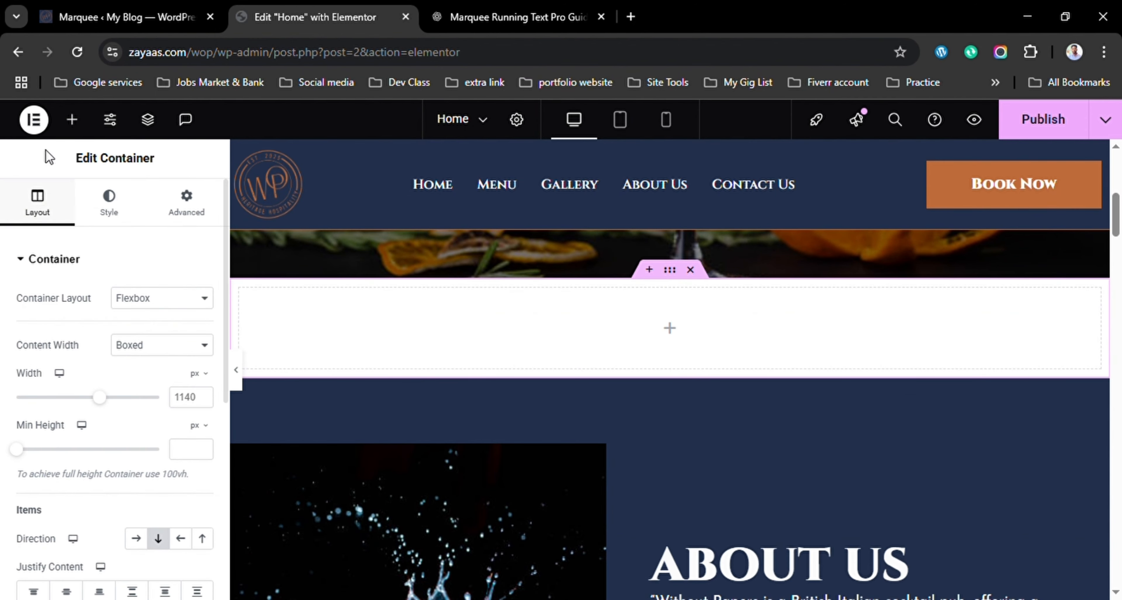
Add a Shortcode widget to the new container and apply the copied shortcode [mrtextpro id="196"] in it.
click(72, 120)
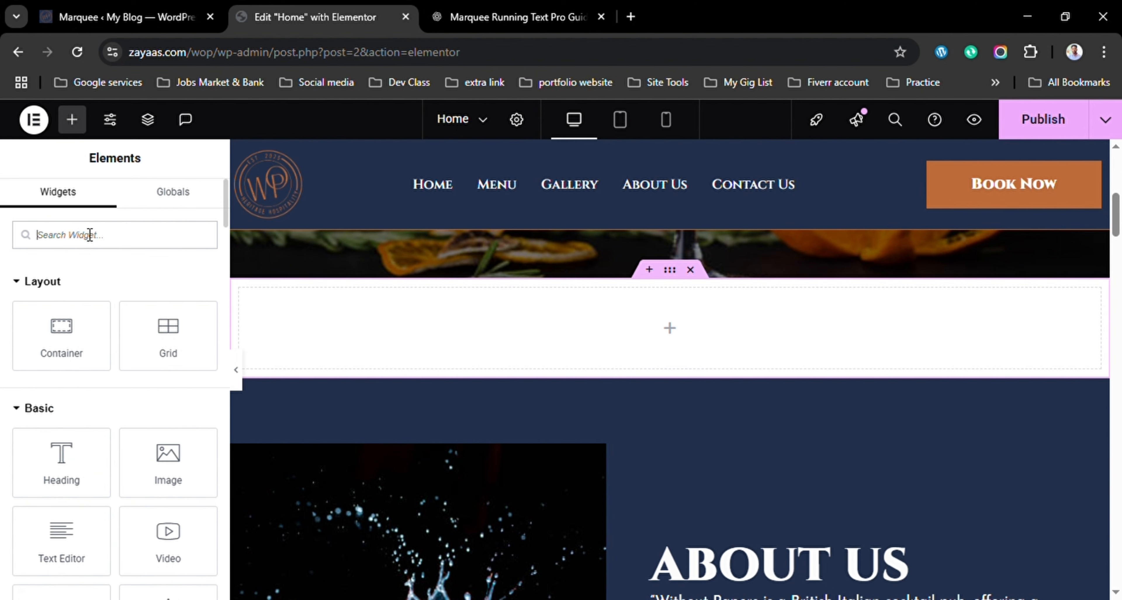
text(short)
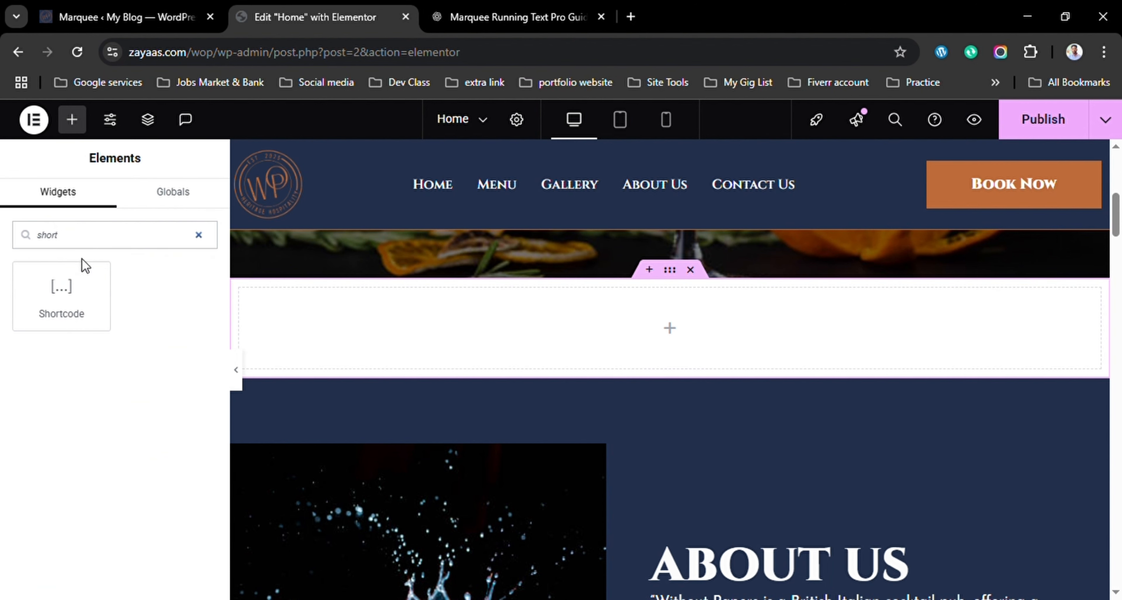
drag(83, 263, 698, 337)
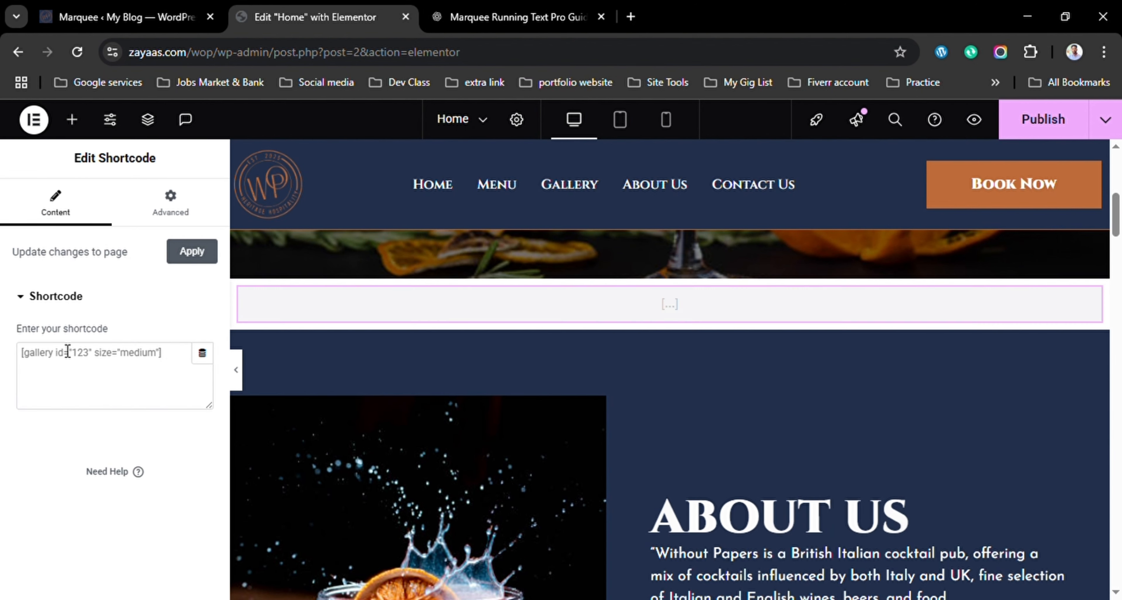
click(72, 362)
key(ctrl+v)
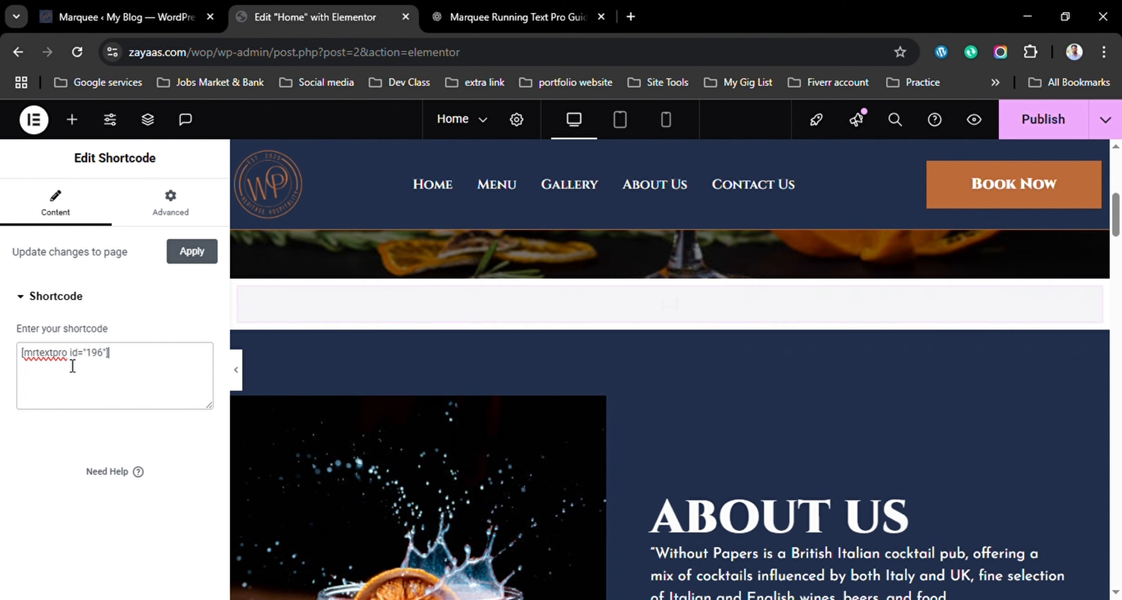
click(192, 251)
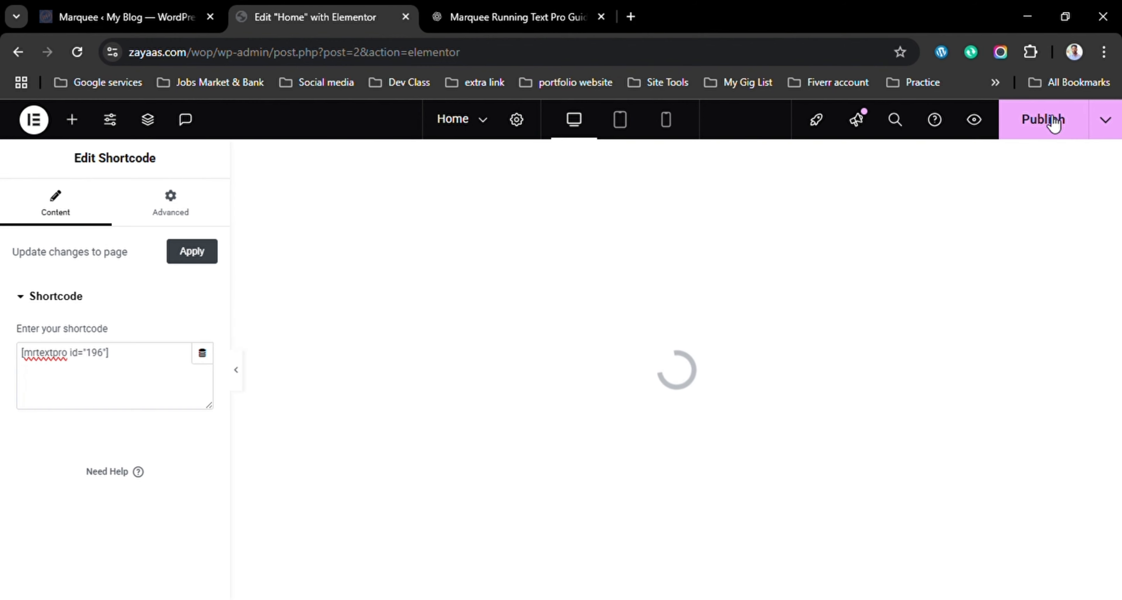
Publish the home page and check the marquee below the hero section in the editor preview.
click(1053, 124)
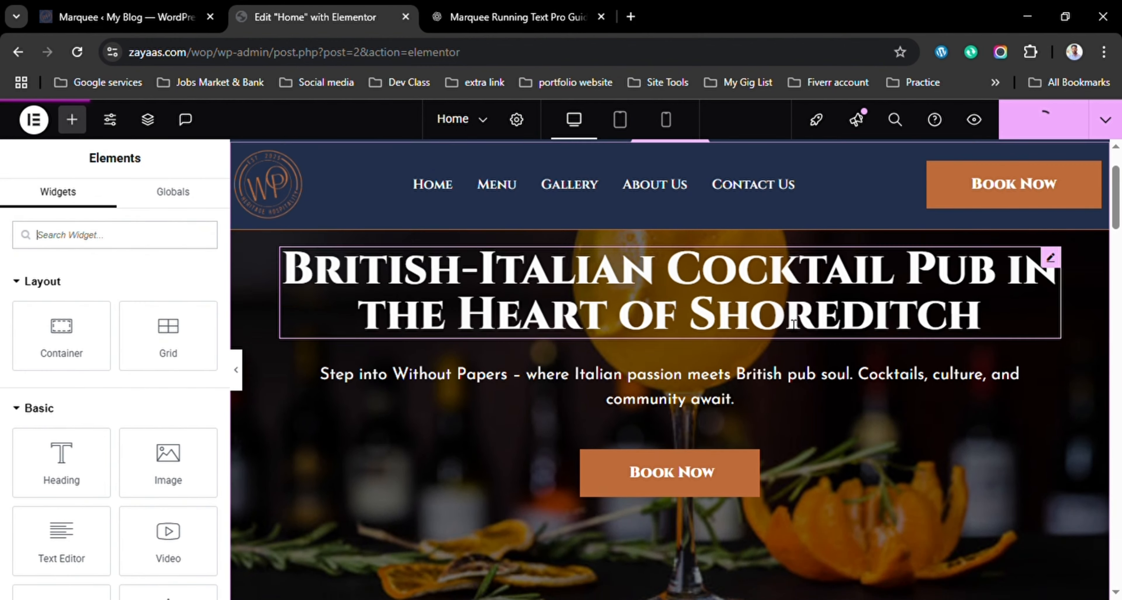
scroll(789, 323, down, 5)
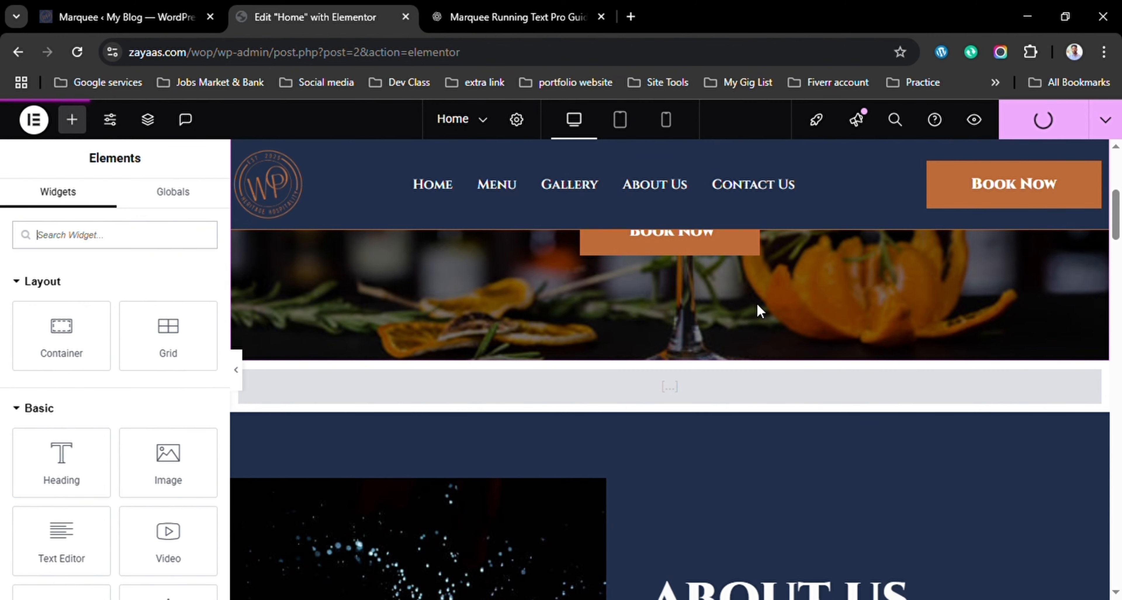
scroll(756, 301, up, 6)
scroll(758, 304, down, 2)
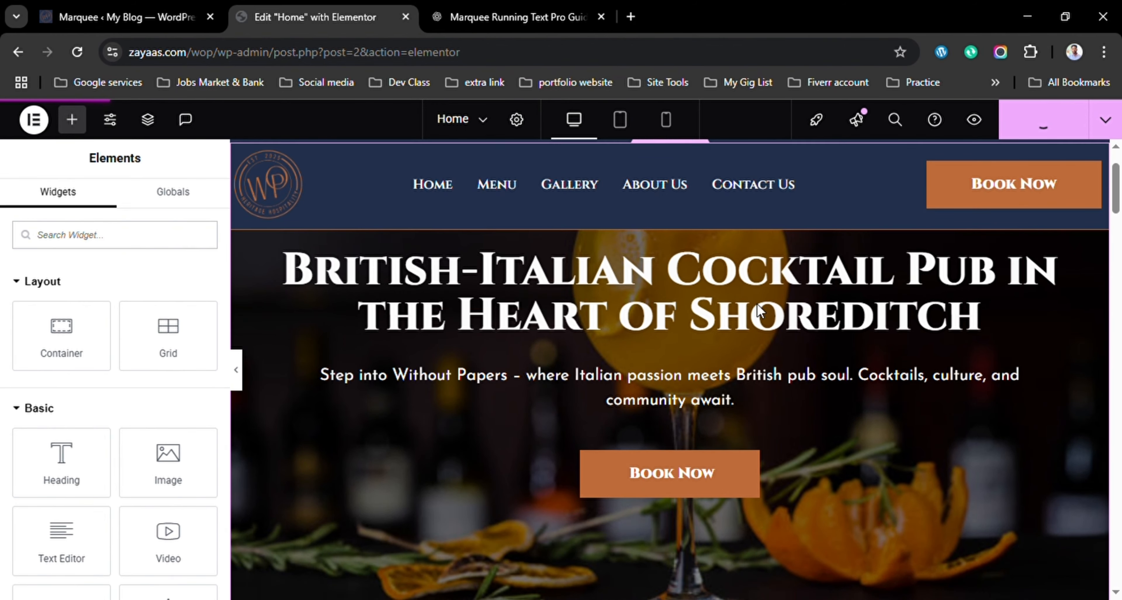
scroll(755, 309, down, 4)
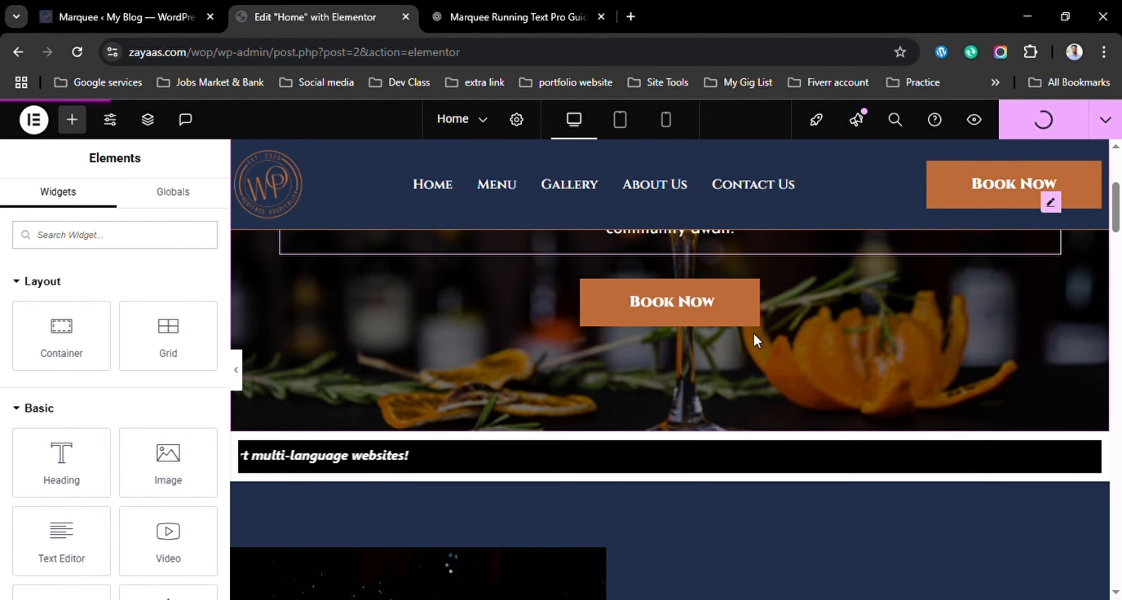
scroll(757, 340, down, 2)
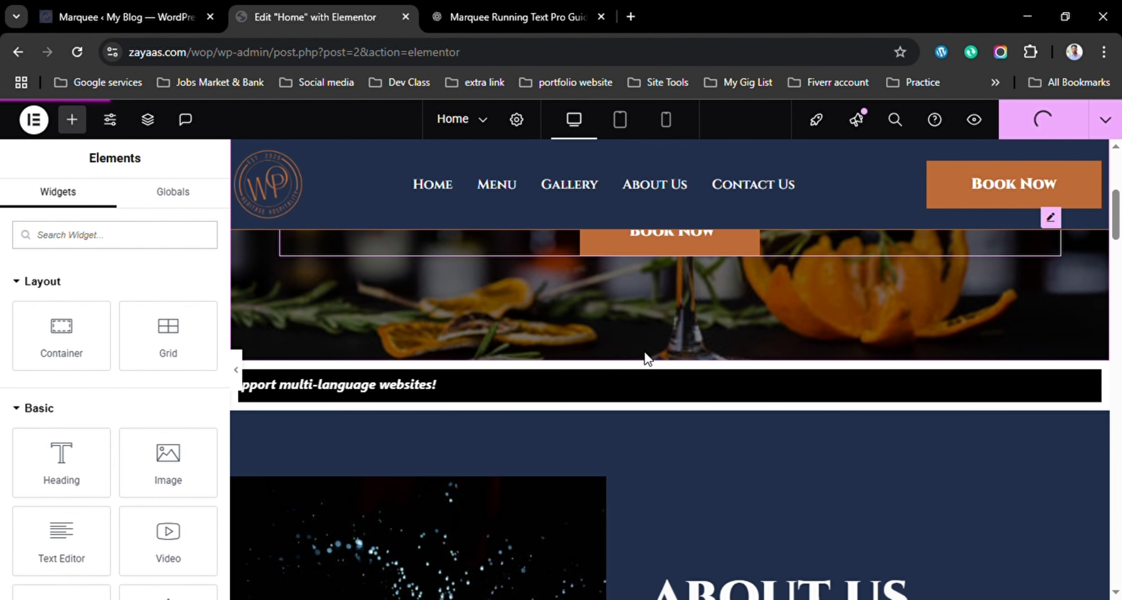
Open the live site from the WordPress dashboard in a new tab and view the marquee below the hero section.
click(149, 7)
mouse_move(85, 115)
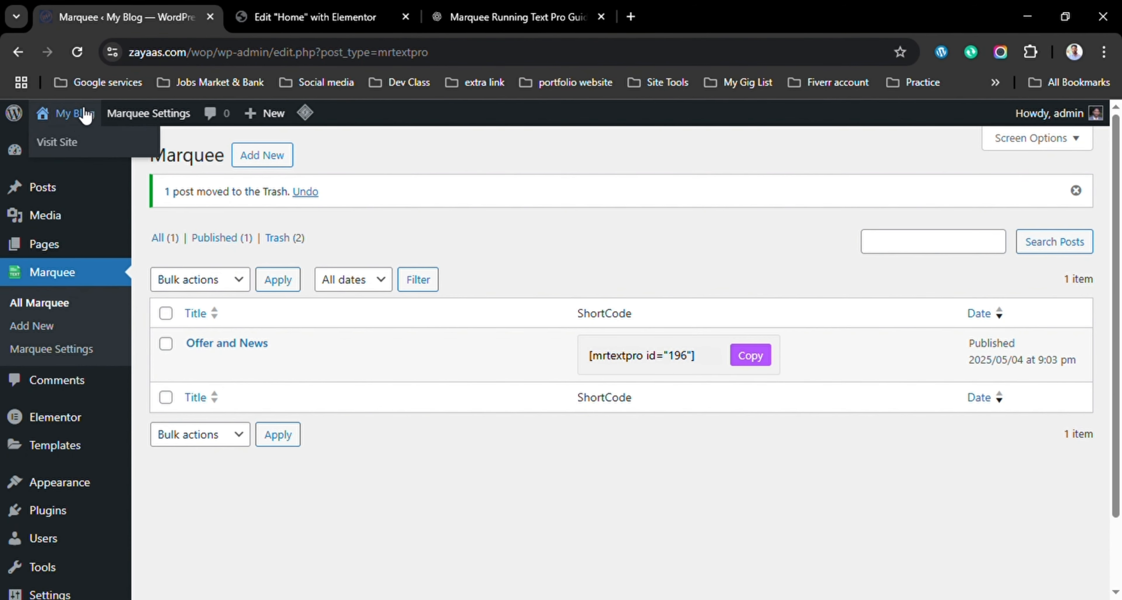
middle_click(102, 153)
click(466, 13)
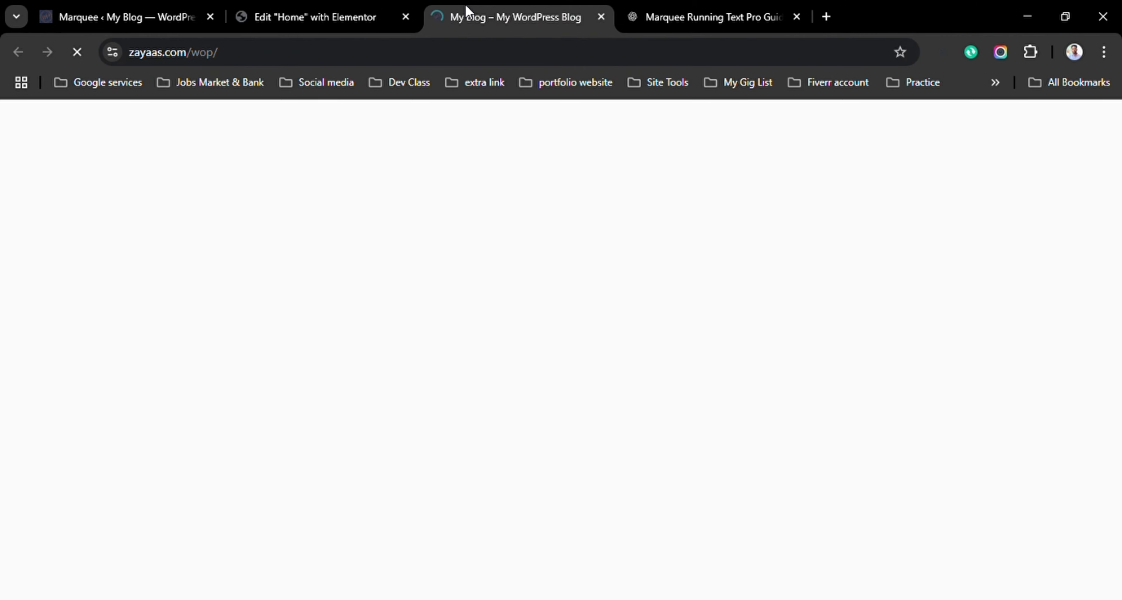
scroll(548, 353, down, 8)
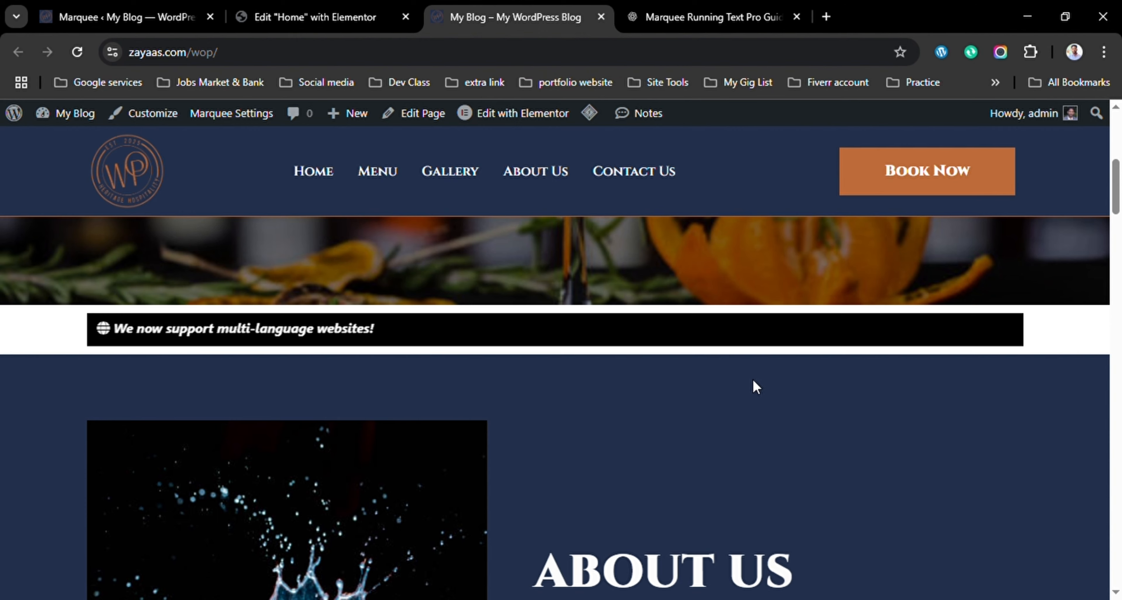
Set the marquee container's content width to Full Width in Elementor and publish the page.
click(364, 10)
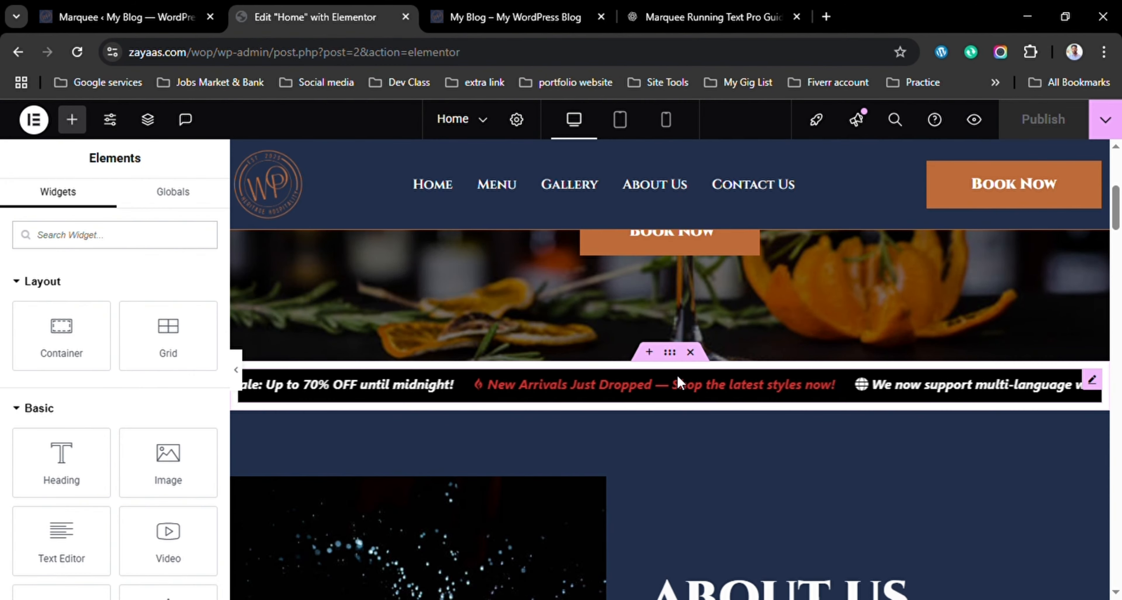
click(670, 353)
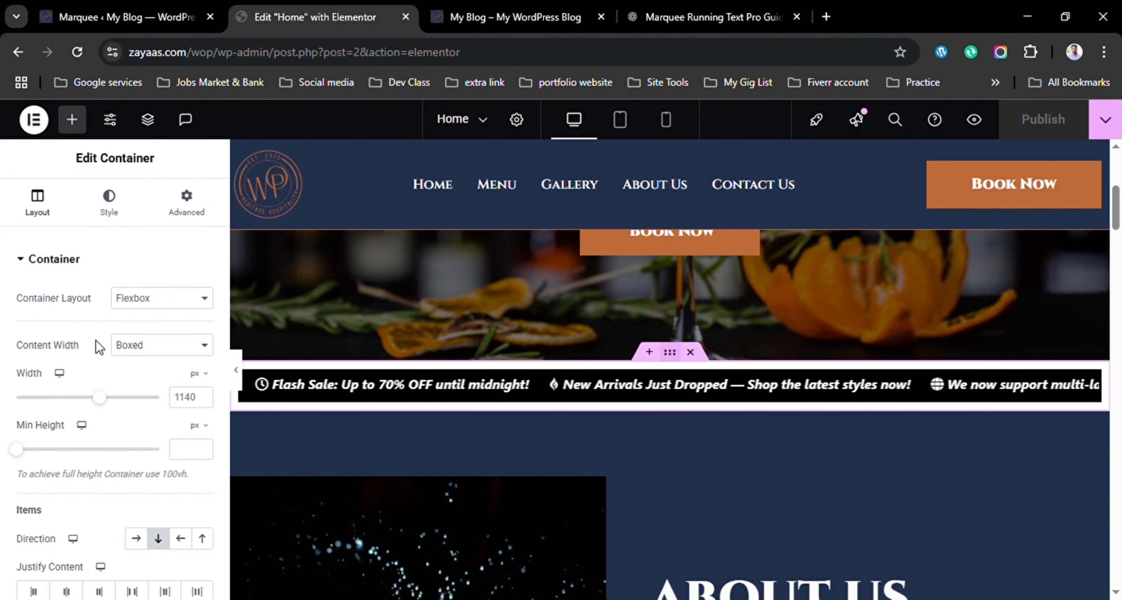
click(148, 355)
click(153, 392)
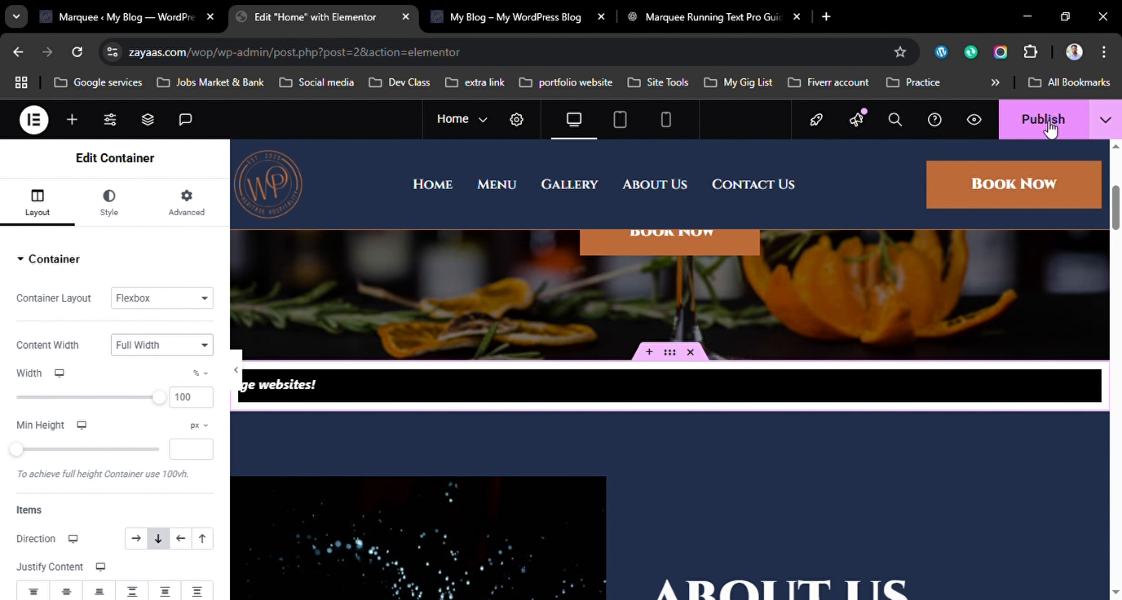
click(1050, 127)
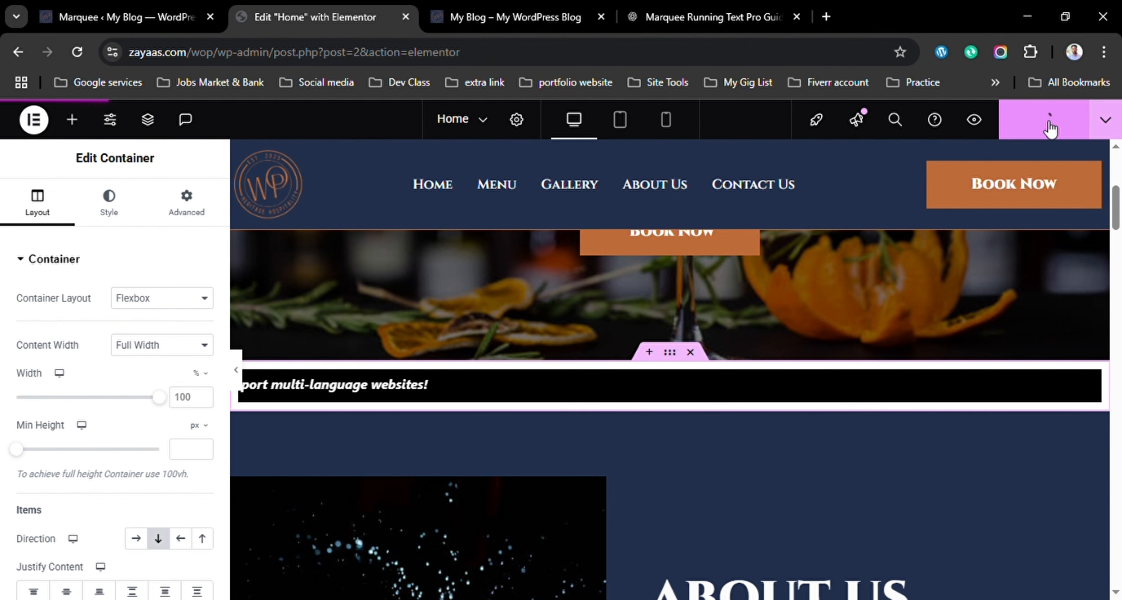
Unlink the marquee container's padding values so all four sides are 0 px, and publish the page.
click(186, 203)
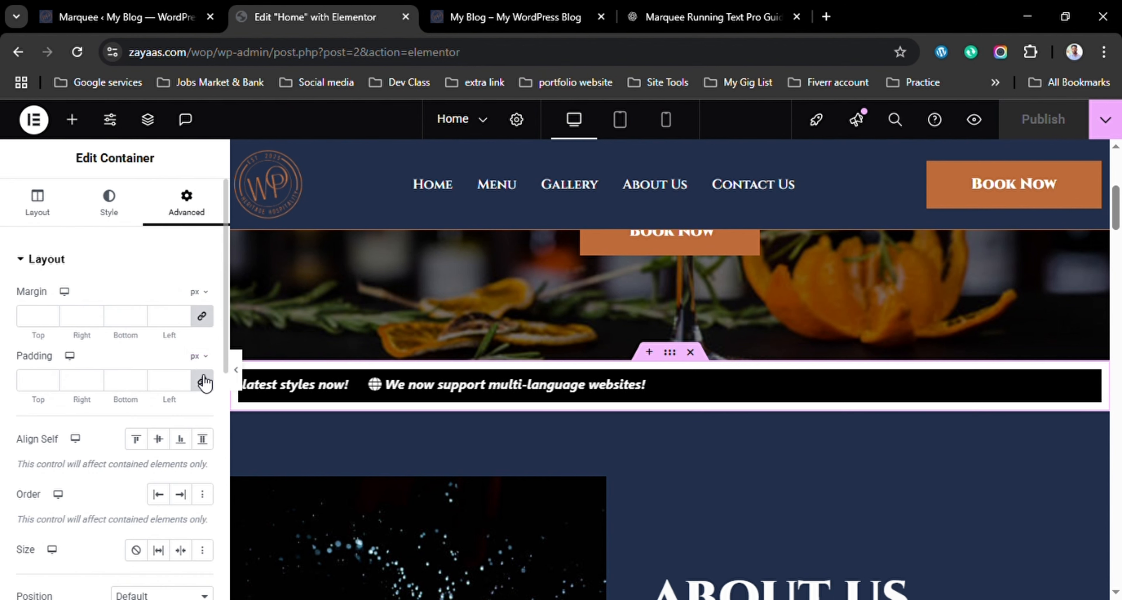
click(202, 381)
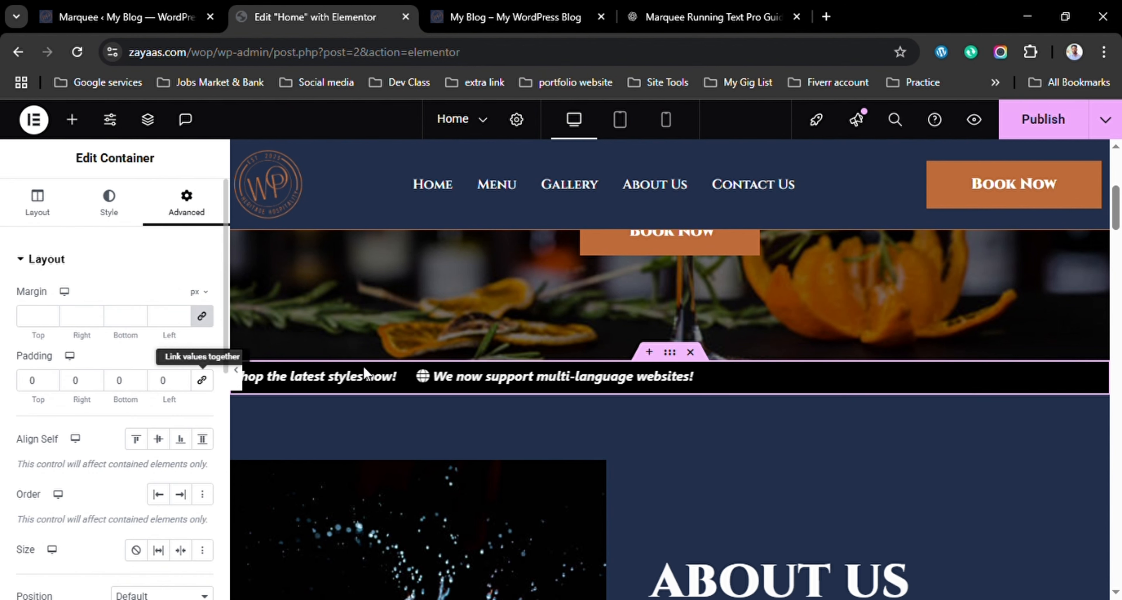
click(1046, 128)
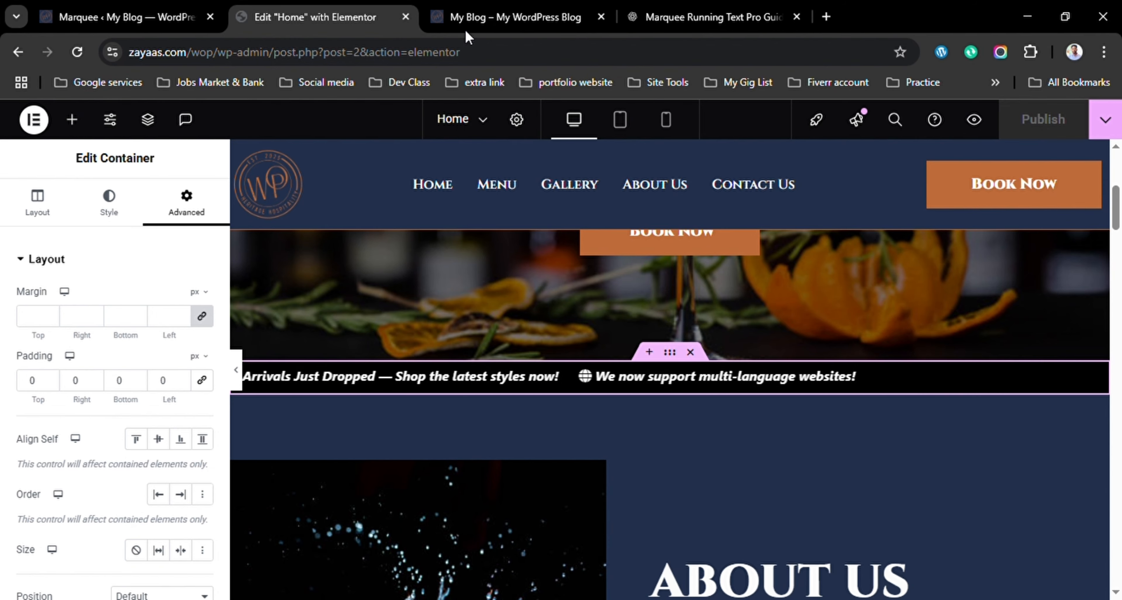
Reload the live site and check the marquee's width and spacing between the hero and About Us sections.
click(512, 17)
click(78, 53)
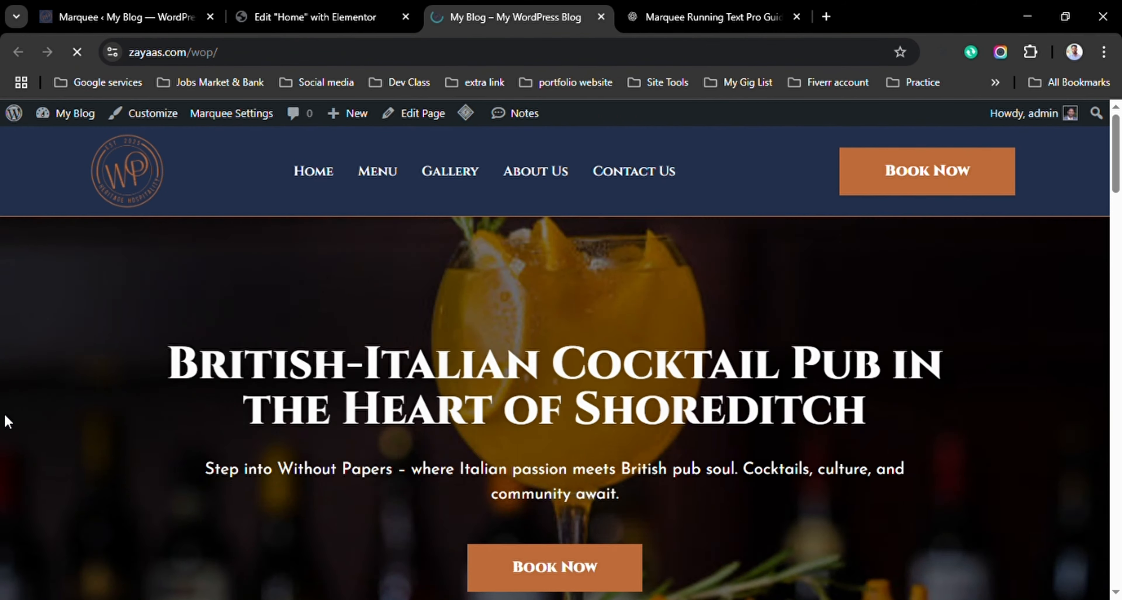
scroll(313, 409, up, 4)
scroll(311, 405, down, 6)
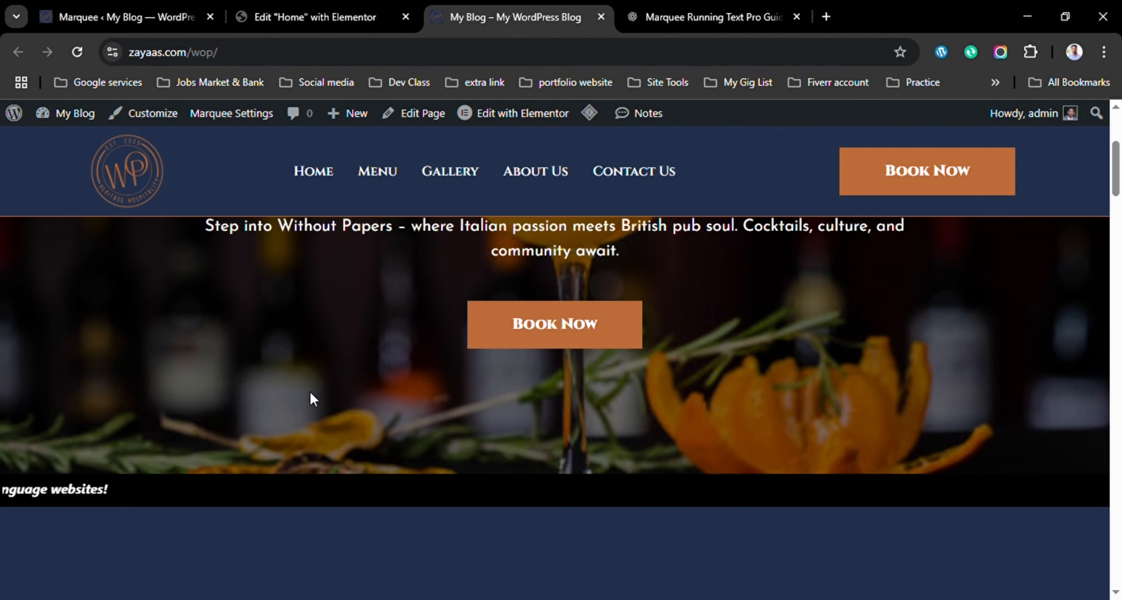
scroll(322, 400, up, 3)
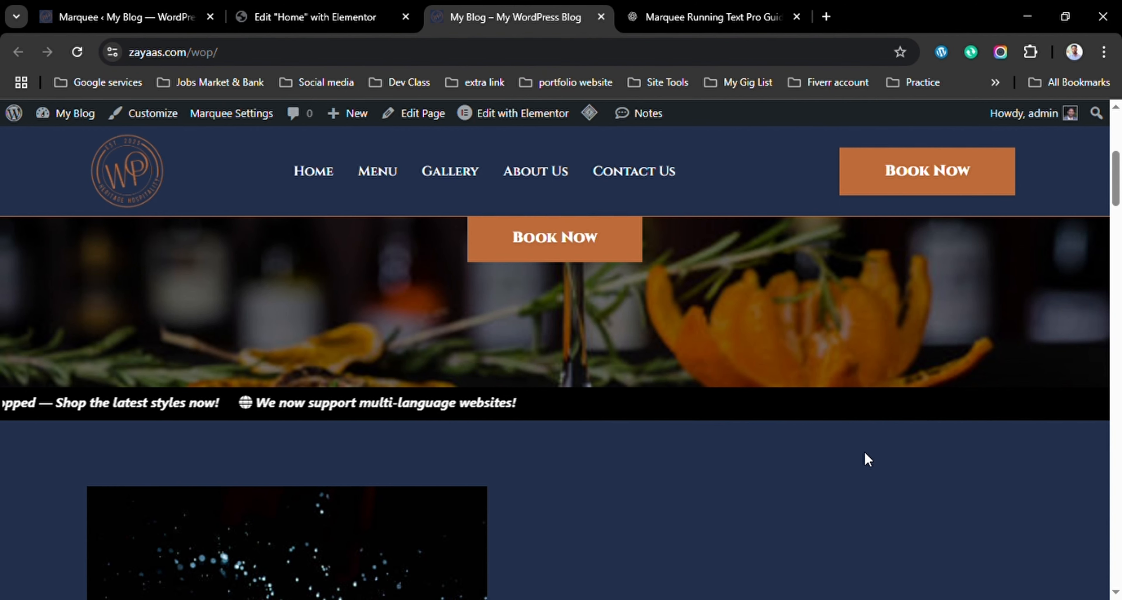
Set the Offer and News marquee's direction to Left, update it, and check the result on the reloaded live site.
click(300, 9)
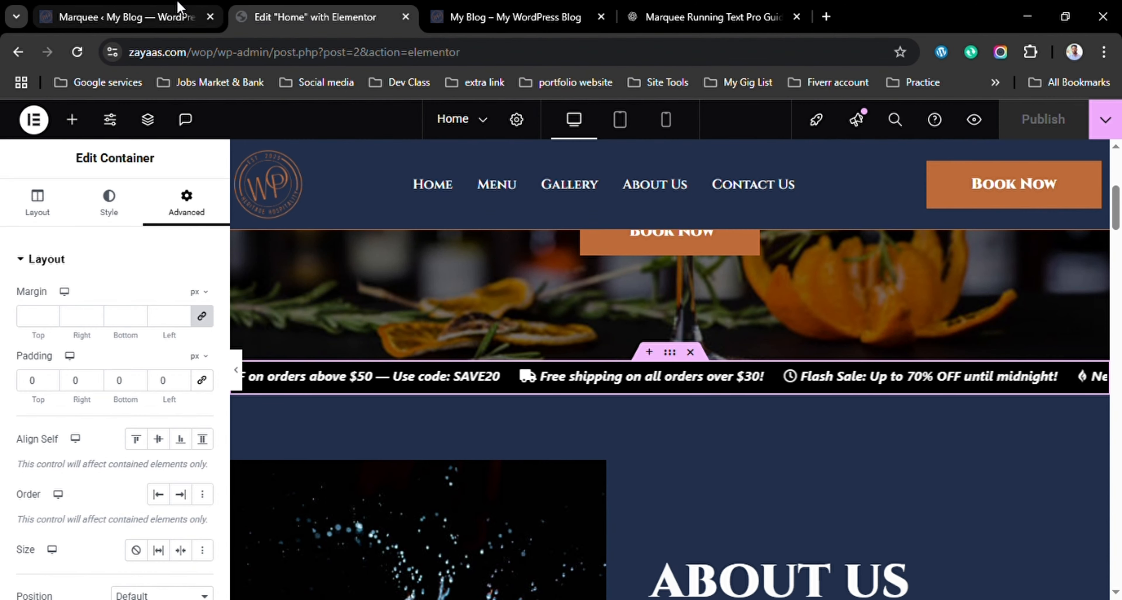
click(174, 16)
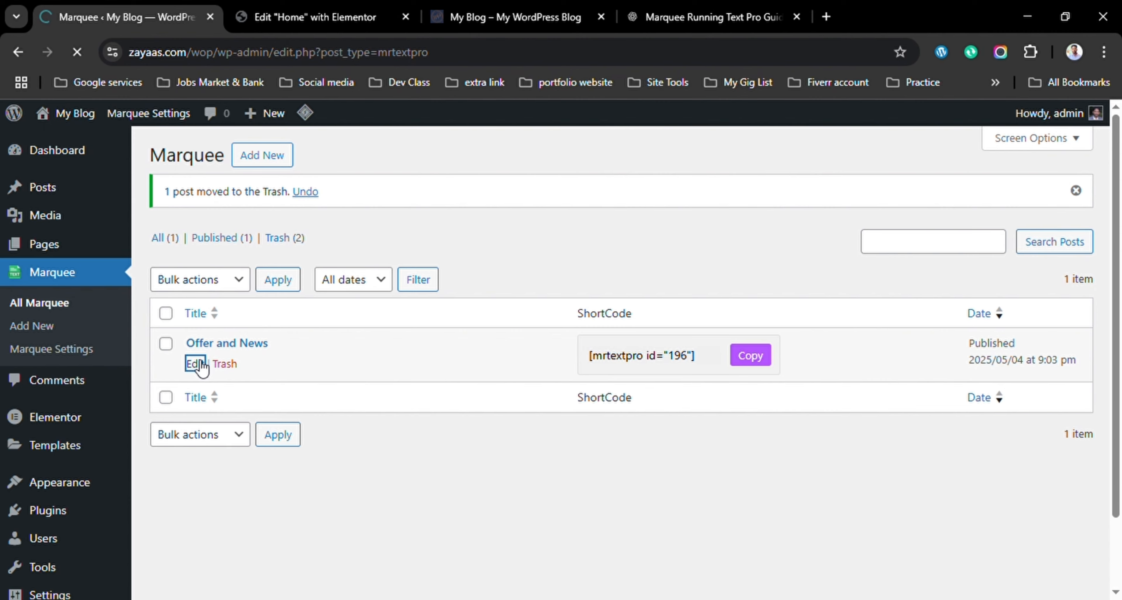
scroll(196, 295, down, 3)
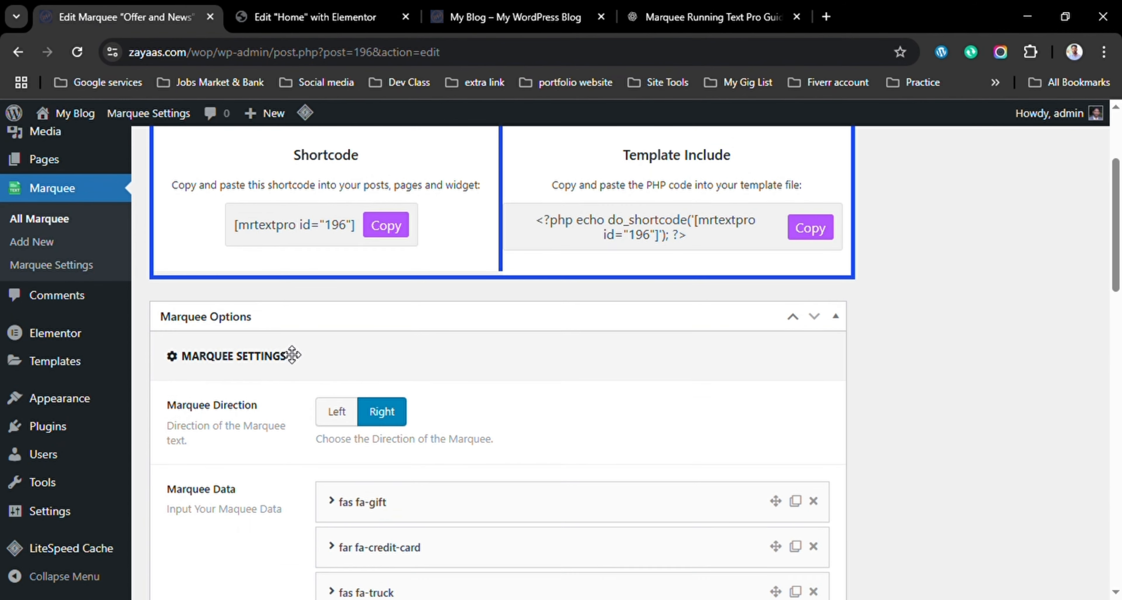
click(339, 415)
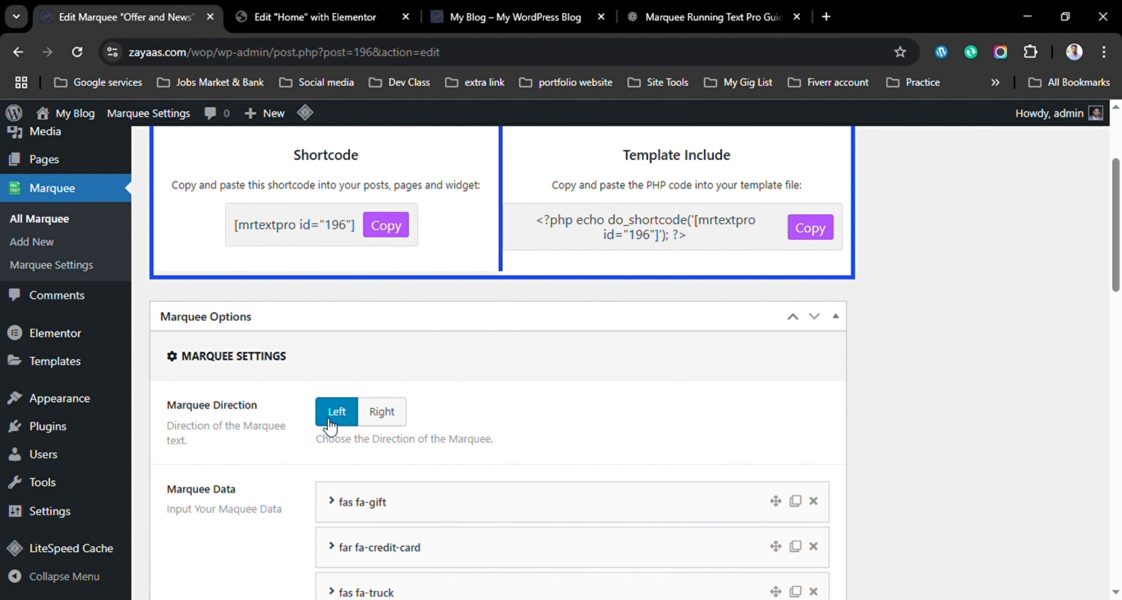
scroll(1082, 271, up, 4)
click(1063, 231)
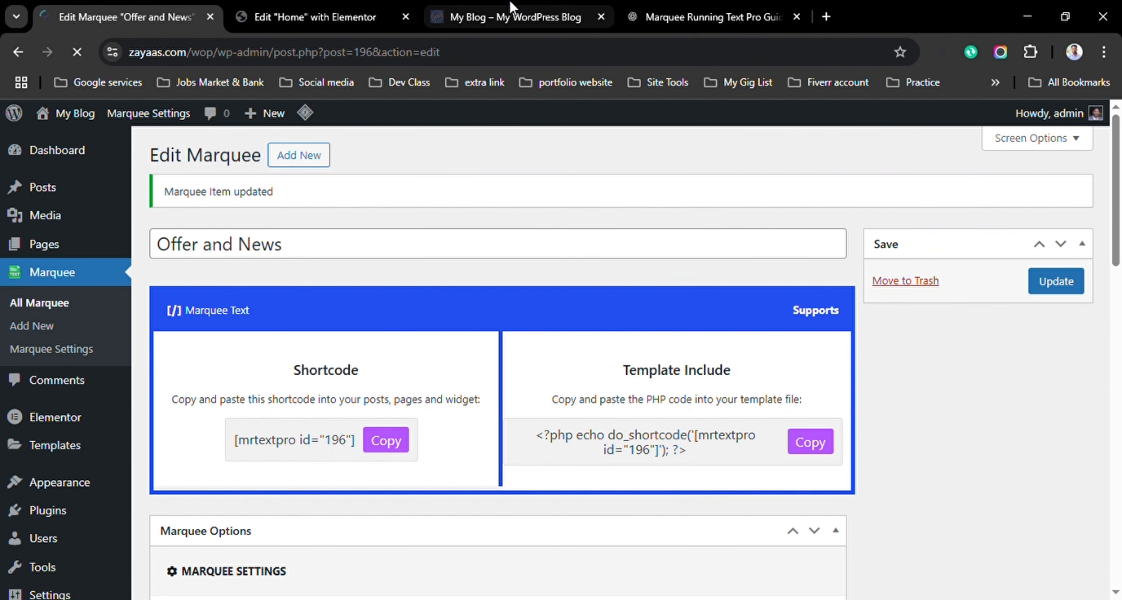
click(515, 17)
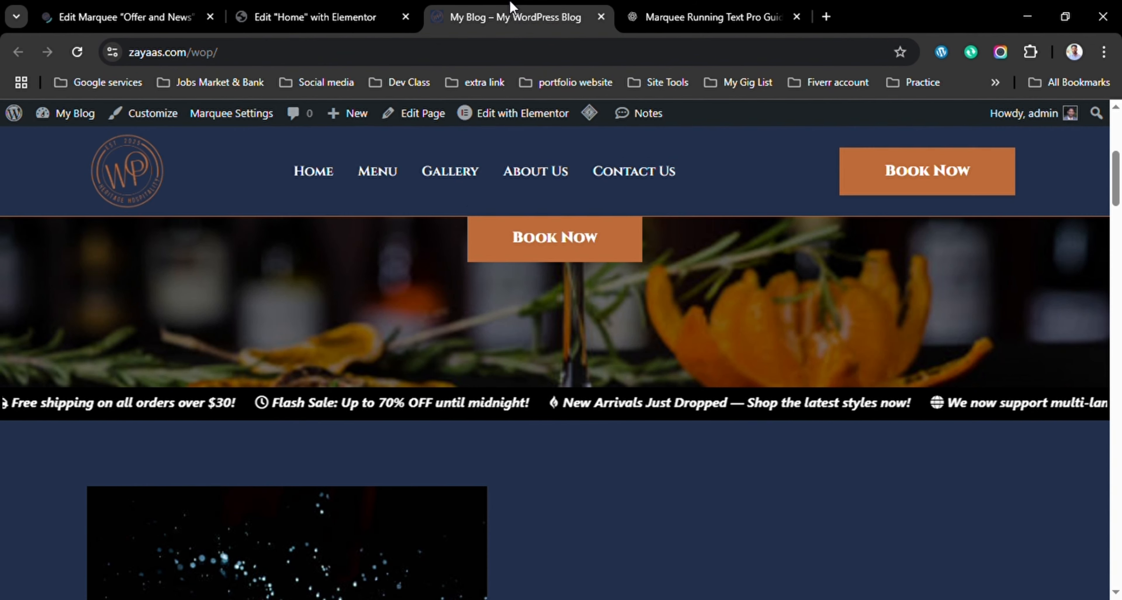
click(78, 44)
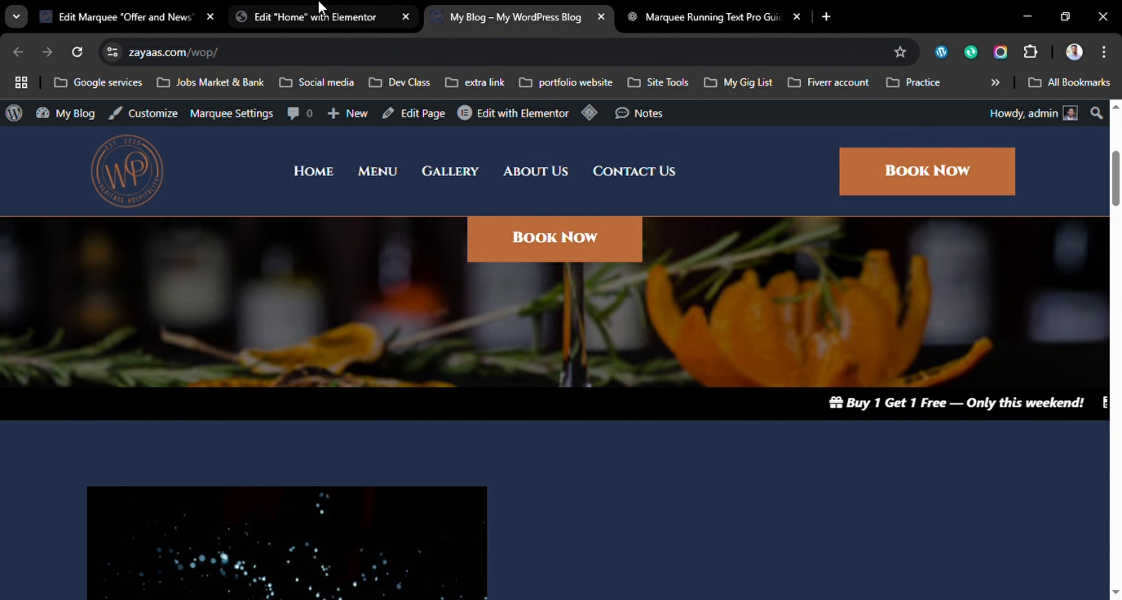
Create a new marquee item titled "Breaking News".
click(146, 8)
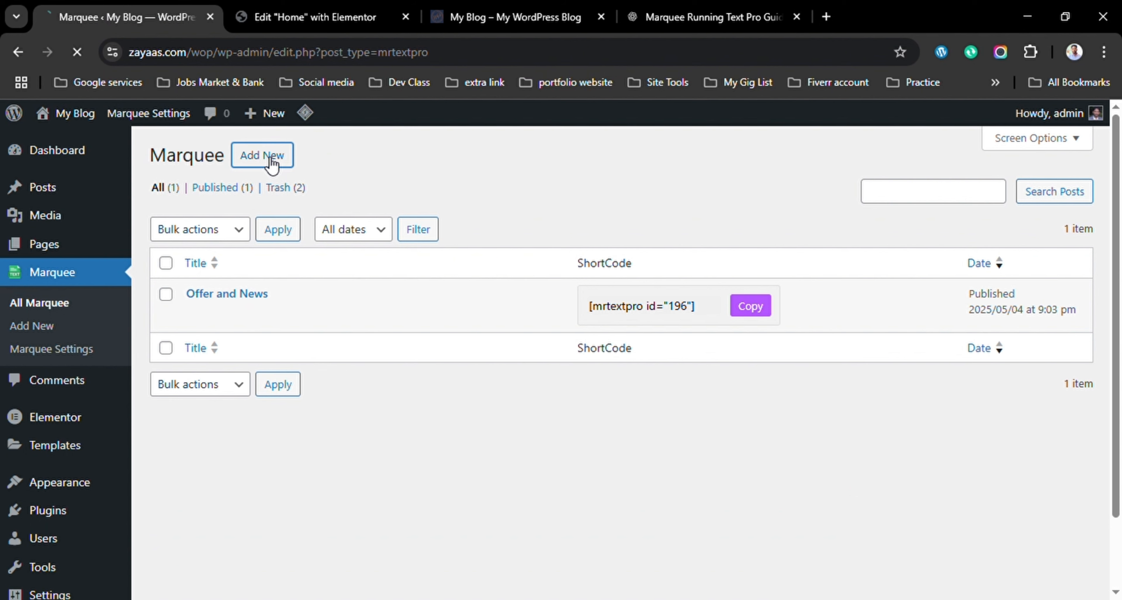
text(B)
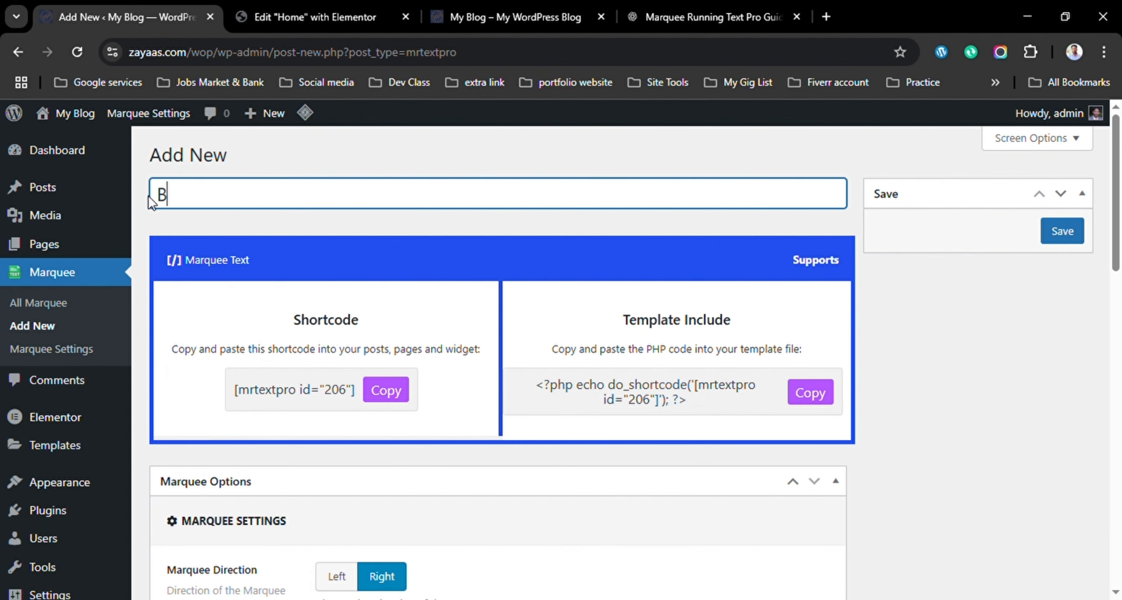
text(reaking News)
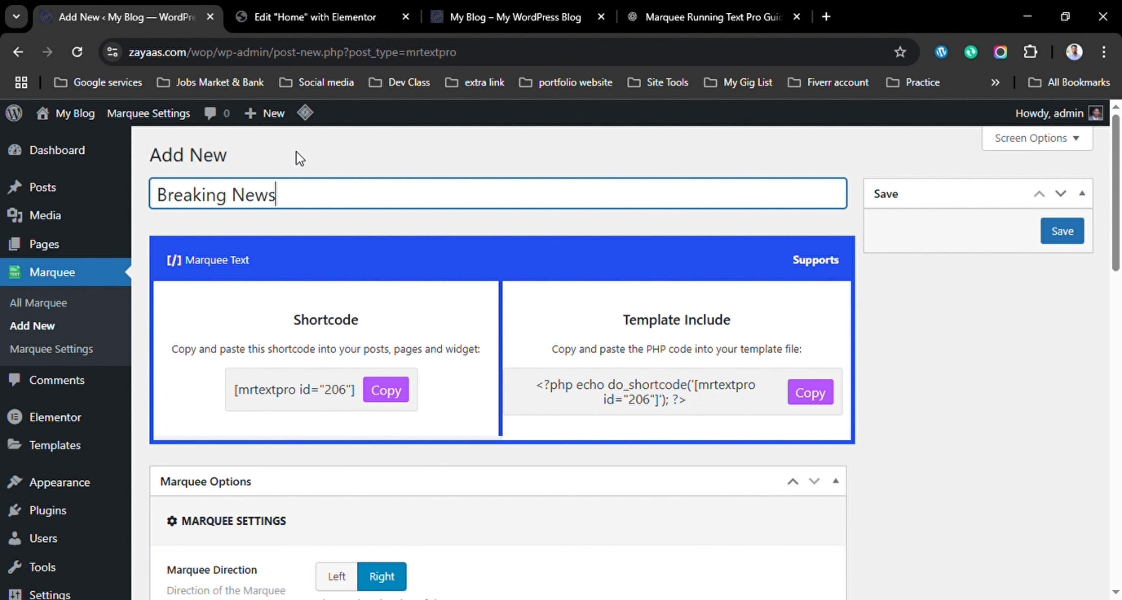
Copy "Breaking: WordPress 6.5 just released with major improvements!" from the Breaking News Ticker Examples in the ChatGPT conversation.
drag(679, 17, 288, 16)
scroll(696, 318, down, 2)
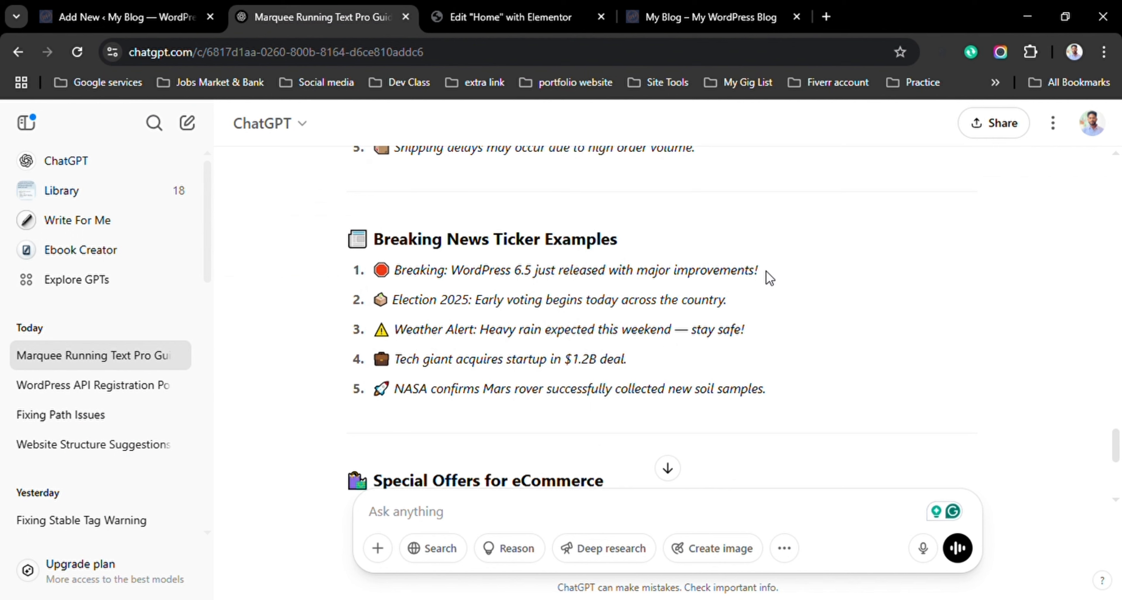
drag(766, 274, 406, 277)
key(ctrl+c)
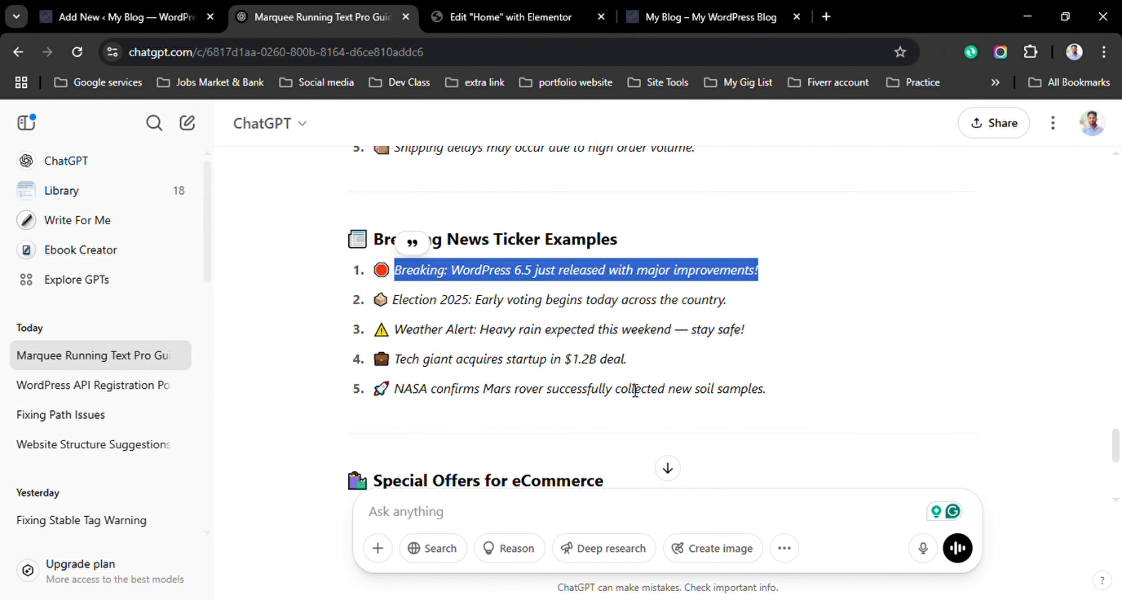
Return to the new Breaking News marquee and set its direction to Left.
click(141, 5)
scroll(321, 324, down, 2)
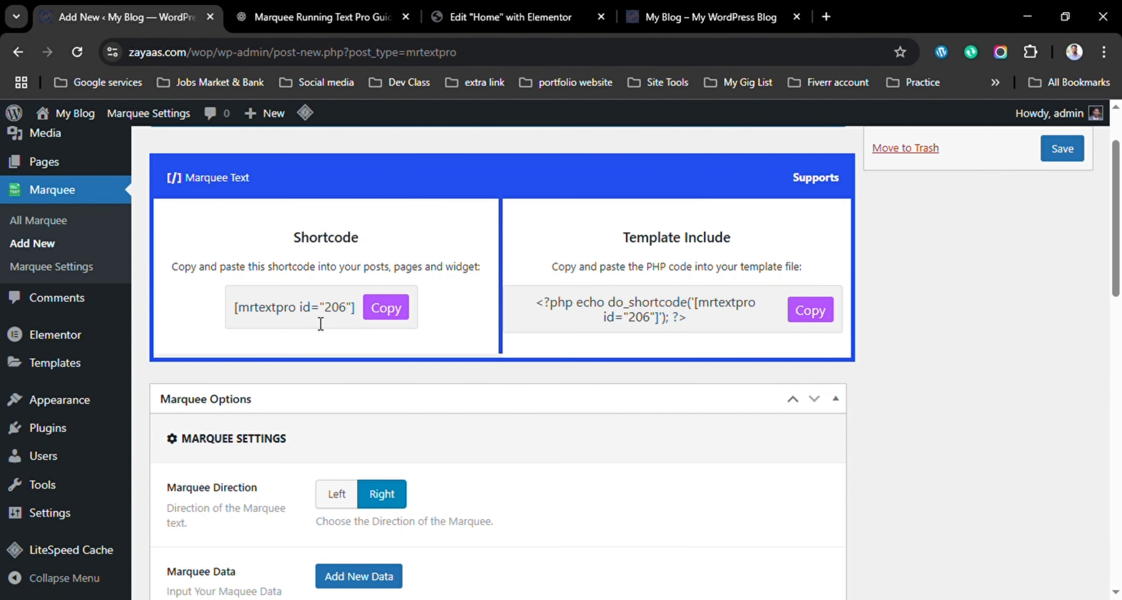
scroll(334, 335, down, 4)
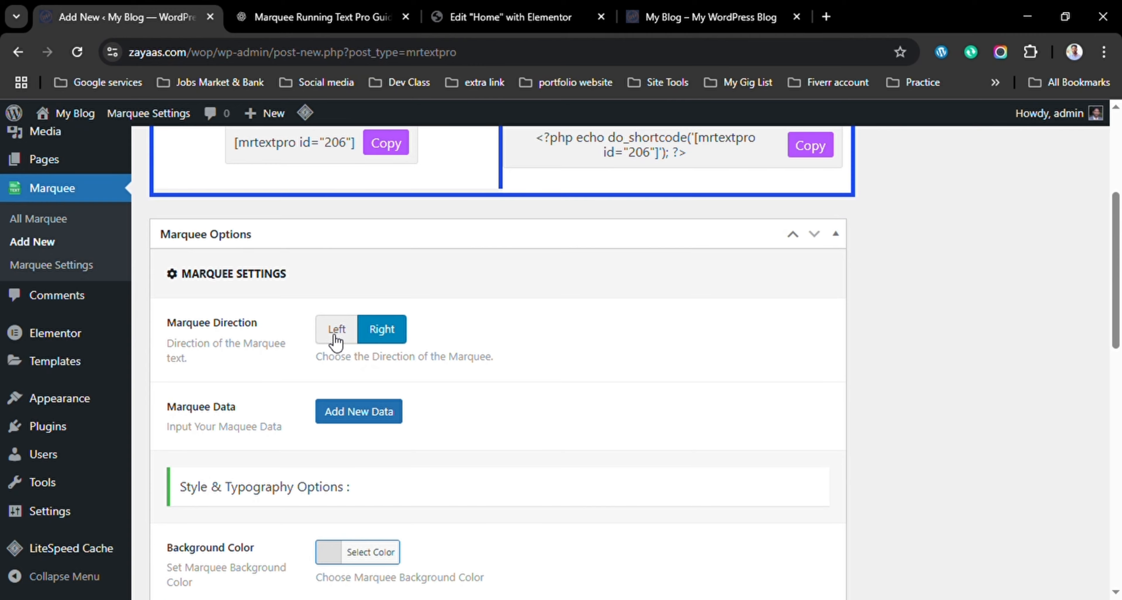
click(336, 335)
Add a marquee data entry and paste "Breaking: WordPress 6.5 just released with major improvements!" as its details.
scroll(344, 346, down, 2)
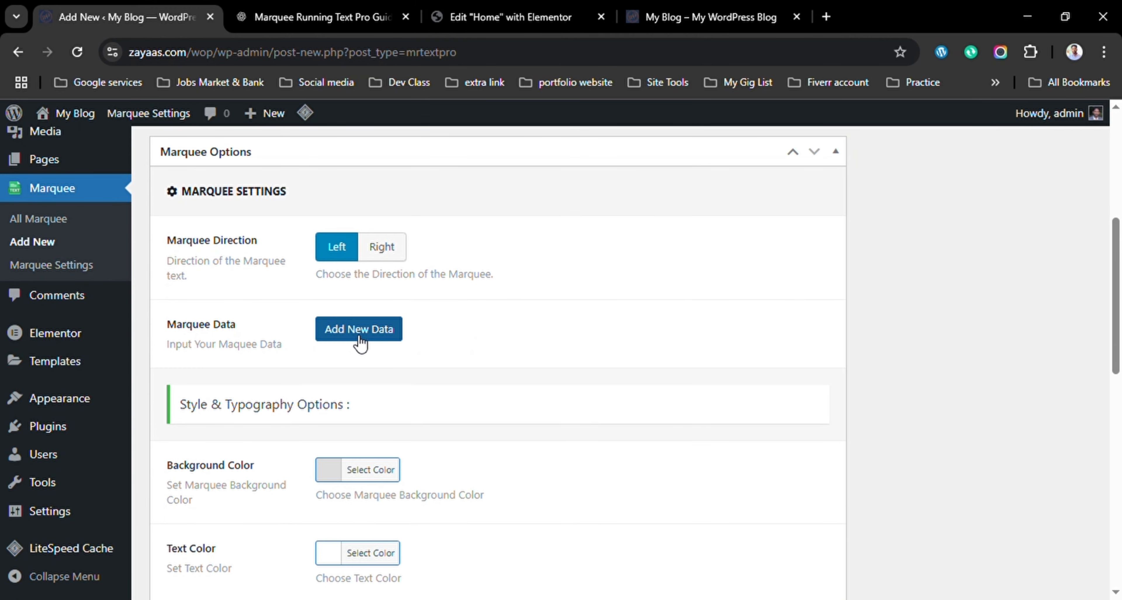
click(358, 329)
scroll(479, 371, down, 6)
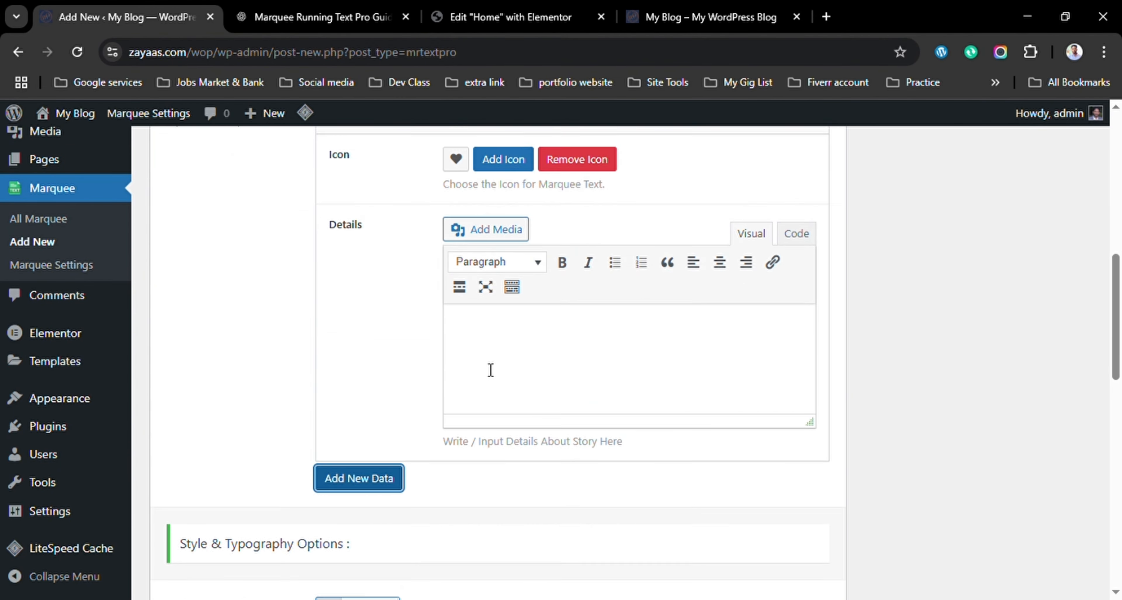
click(496, 346)
key(ctrl+v)
scroll(496, 366, up, 2)
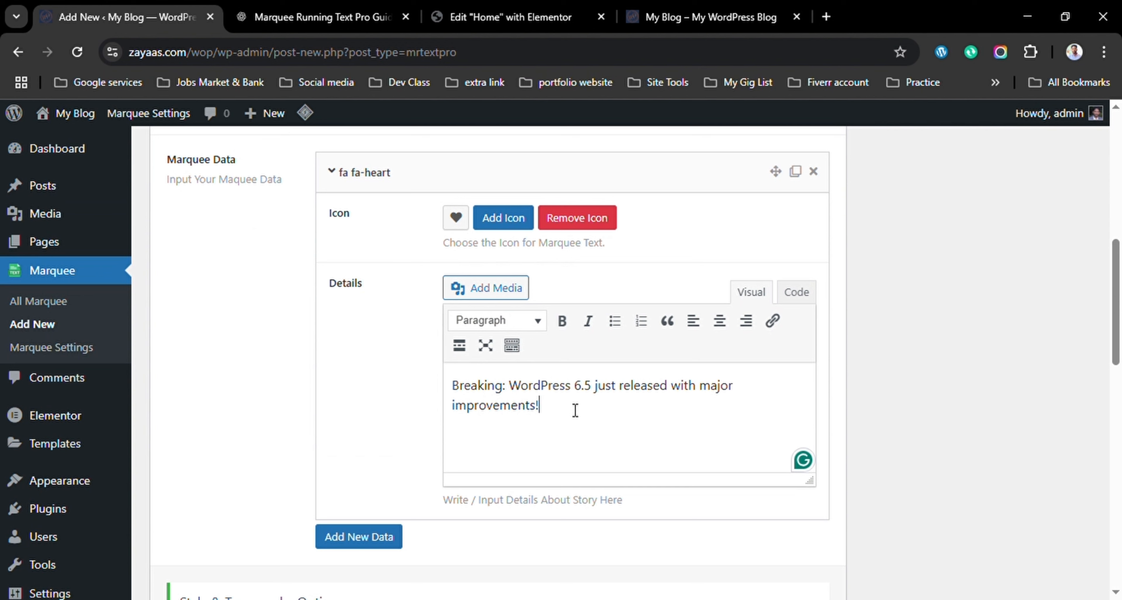
Start inserting a link on the whole WordPress 6.5 headline and copy the address bongdevs.com from a new browser tab.
drag(570, 415, 460, 393)
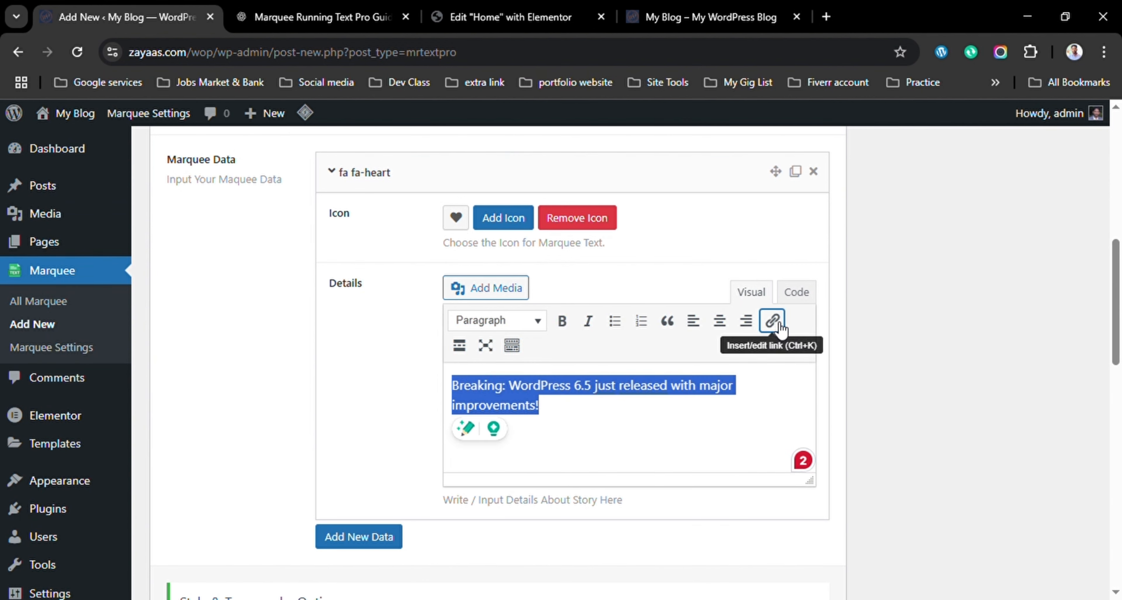
click(778, 325)
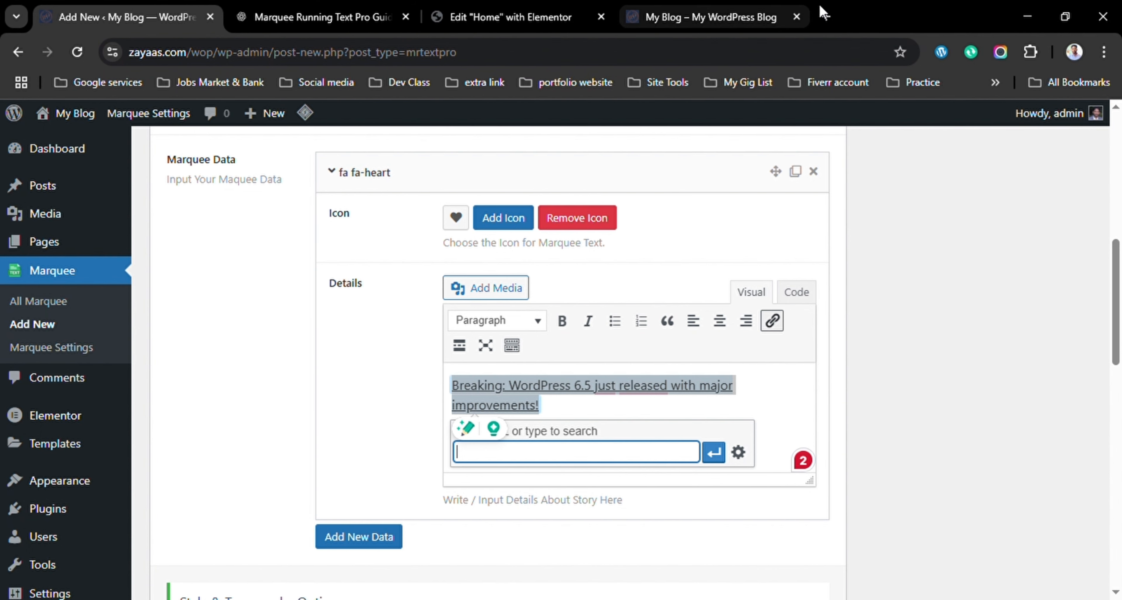
click(827, 17)
click(772, 51)
text(bongdevs.com)
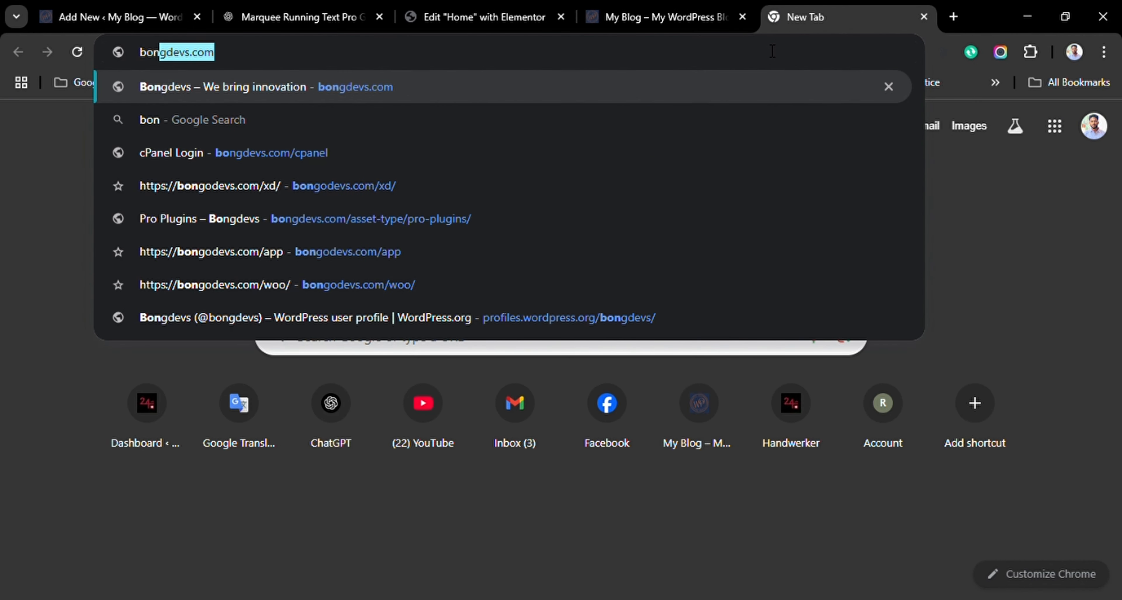
key(ctrl+a)
key(ctrl+c)
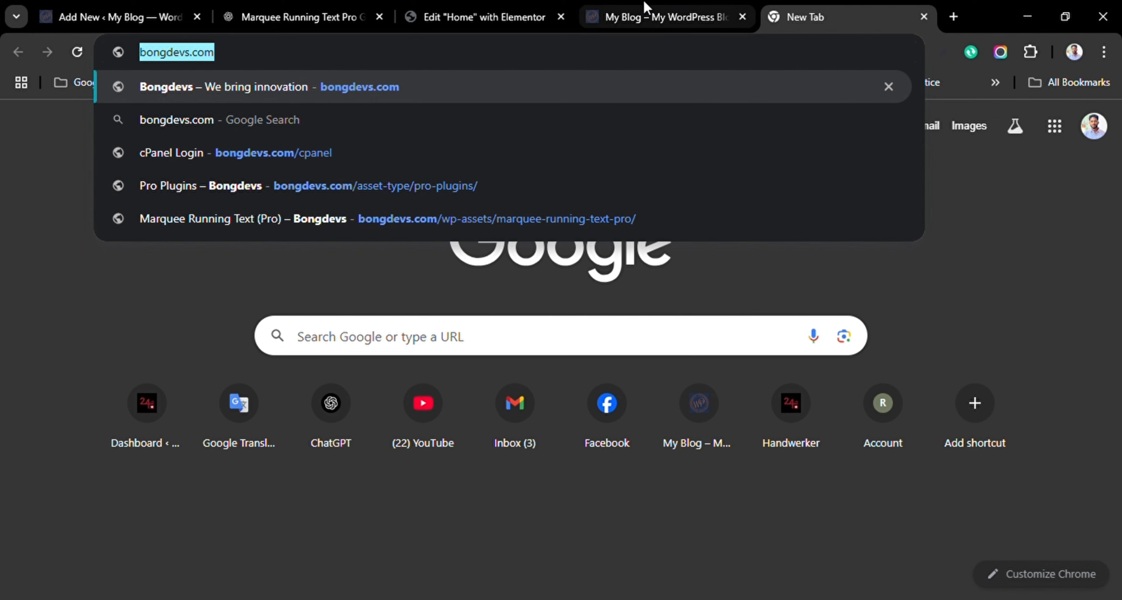
click(57, 3)
key(ctrl+v)
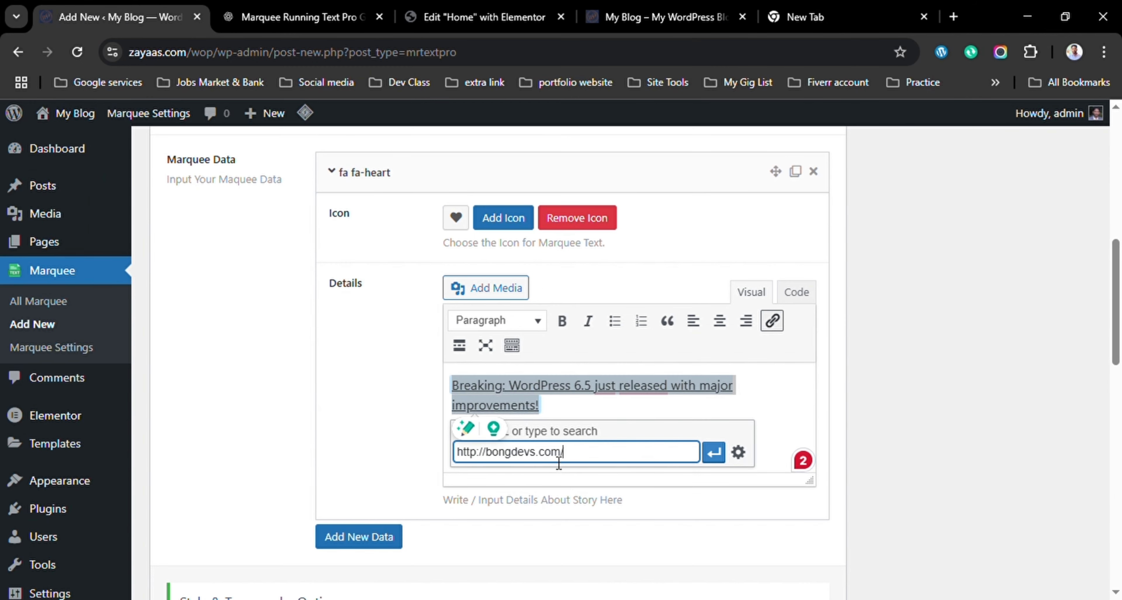
click(714, 456)
click(410, 405)
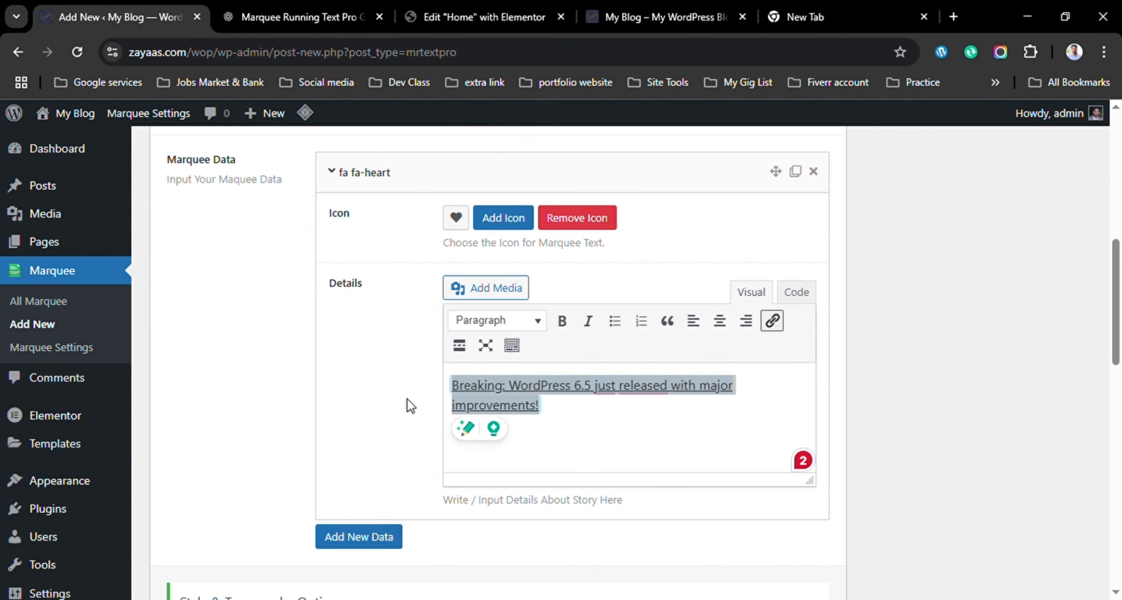
click(600, 417)
click(396, 395)
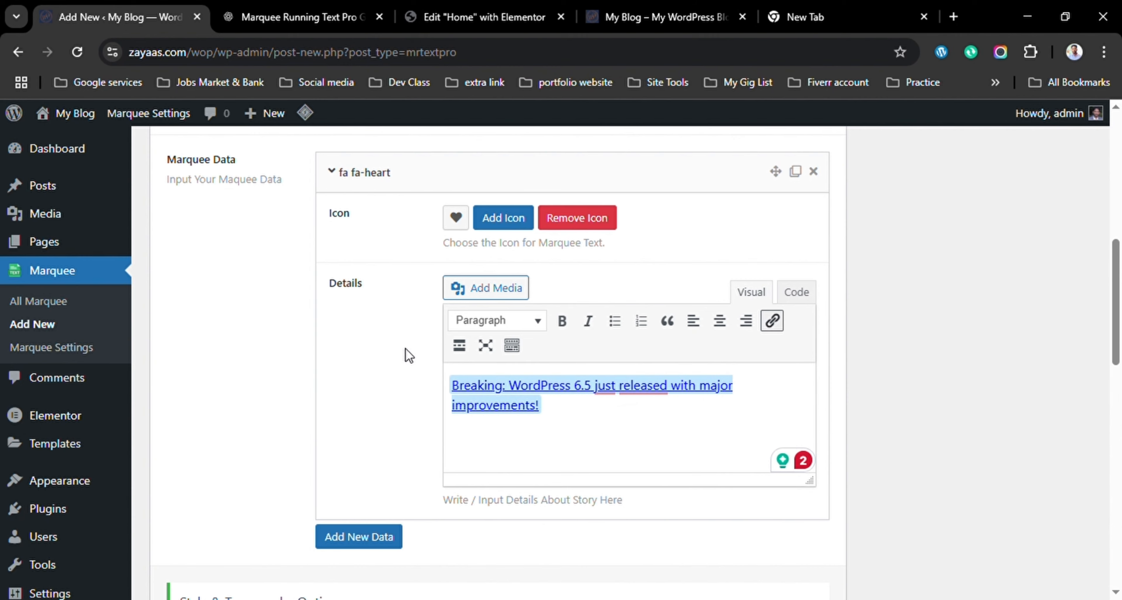
scroll(410, 307, up, 2)
click(432, 268)
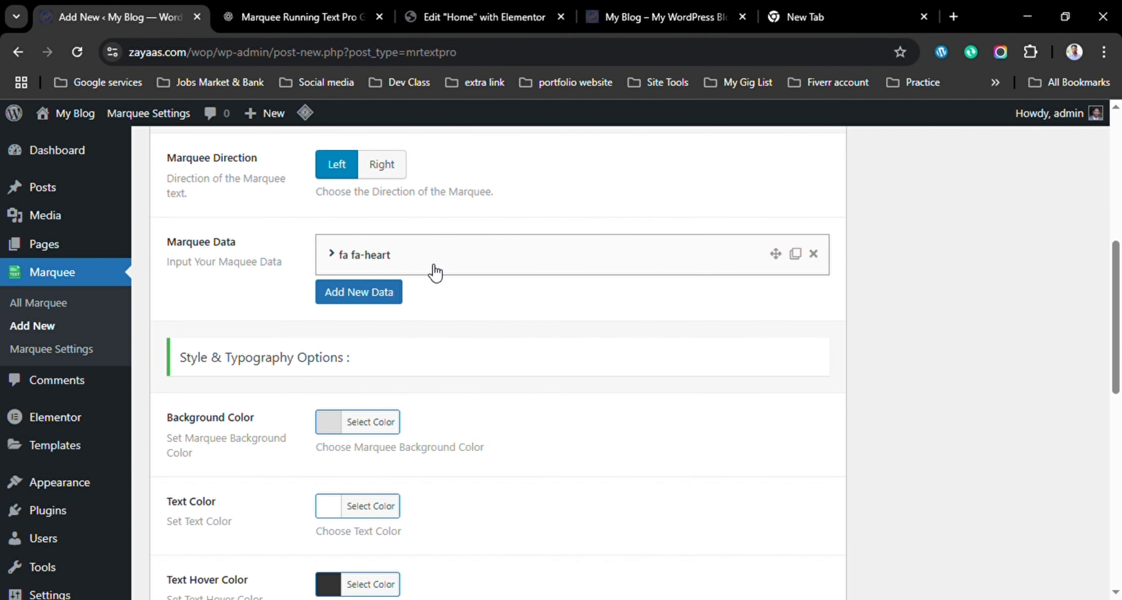
Add a second marquee data entry and paste ChatGPT's "Election 2025: Early voting begins today across the country." line into its details.
click(394, 294)
click(304, 17)
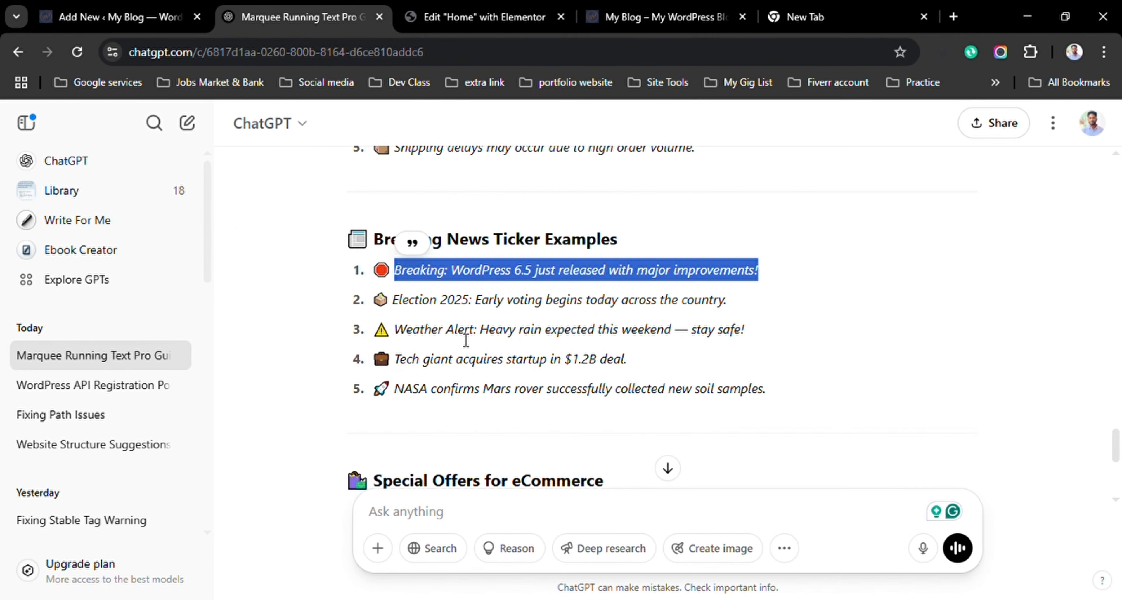
triple_click(458, 301)
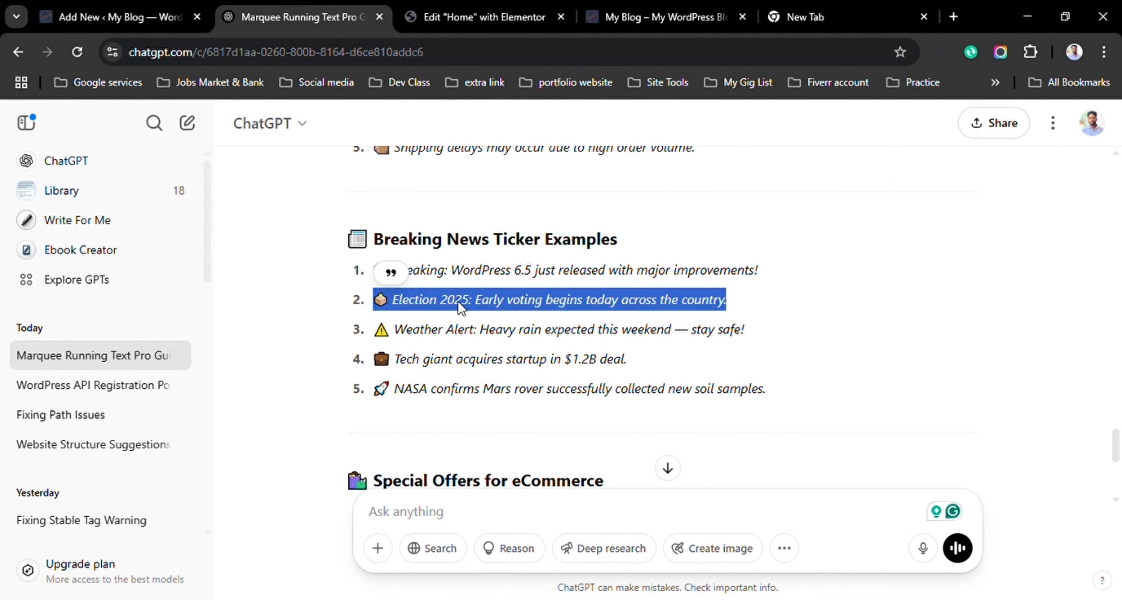
click(118, 17)
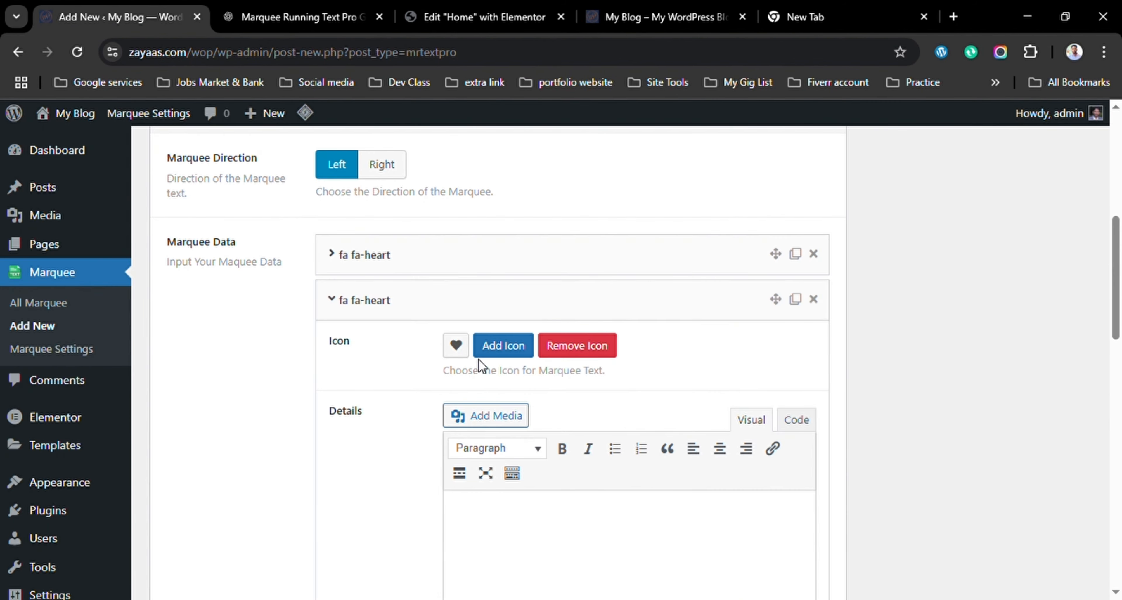
click(564, 531)
text(🗳 Election 2025: Early voting begins today across the country.)
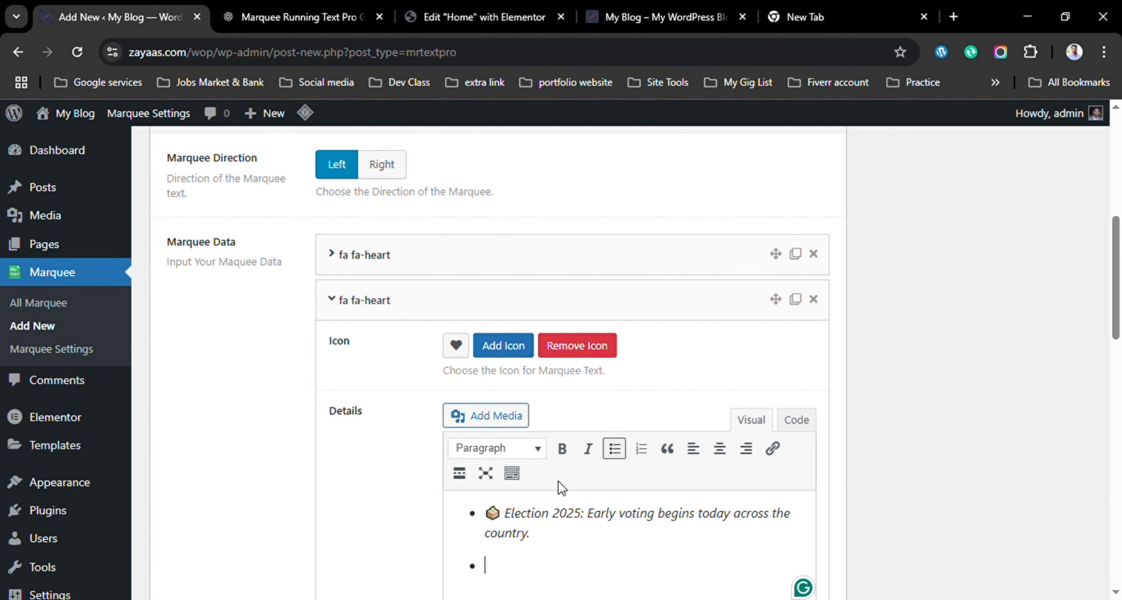
Replace the second entry's formatted list in code view with plain text "Election 2025: Early voting begins today across the country.", without the emoji.
scroll(549, 435, down, 2)
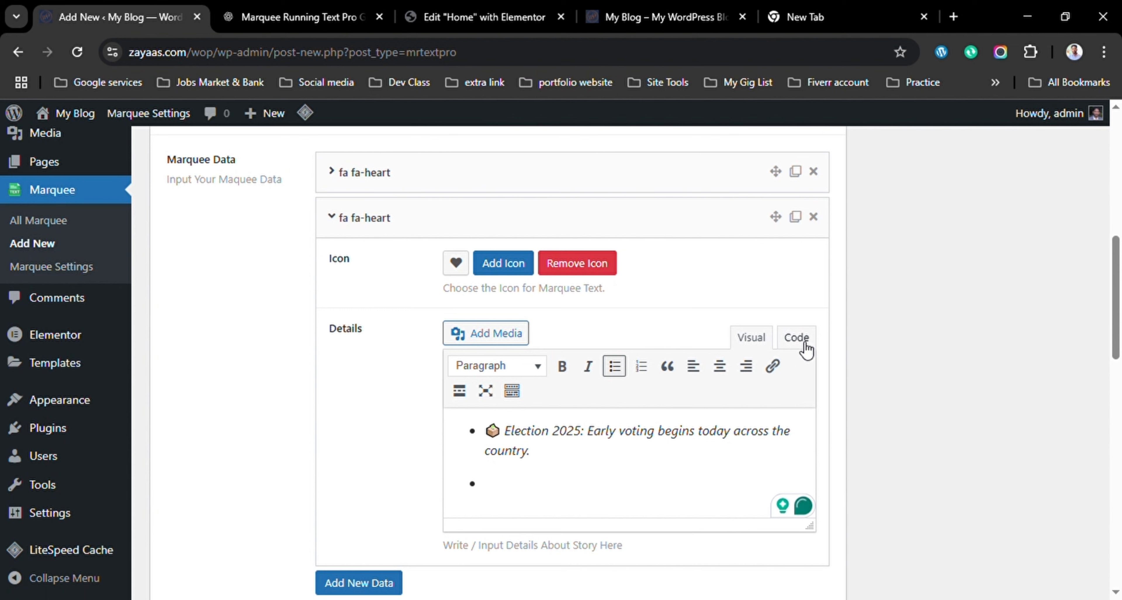
click(796, 338)
key(ctrl+a)
text(📦 Election 2025: Early voting begins today across the country.)
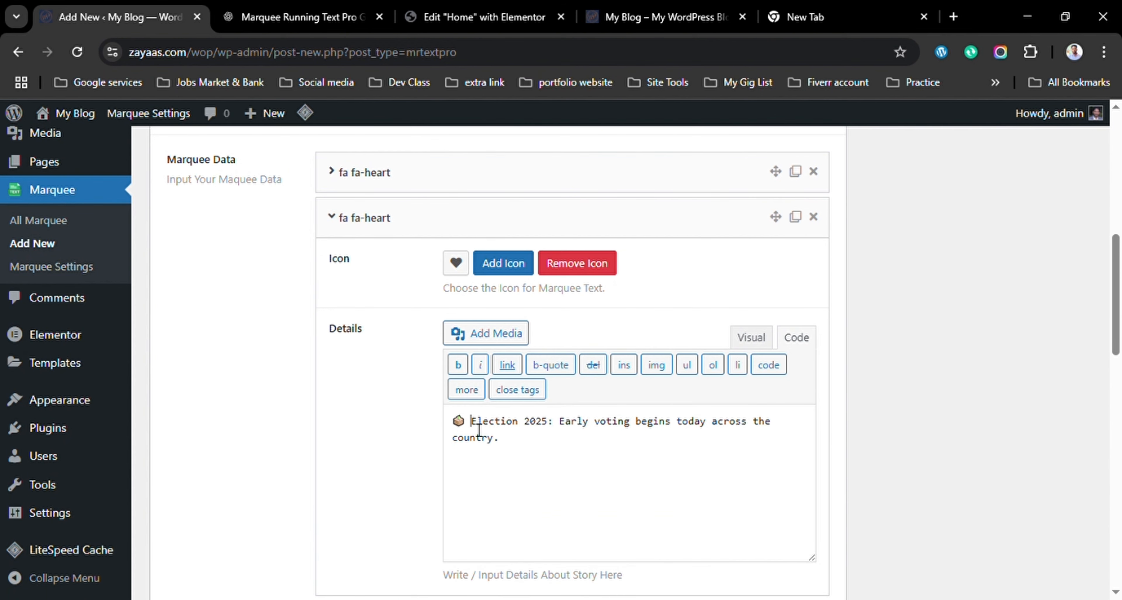
key(BackSpace)
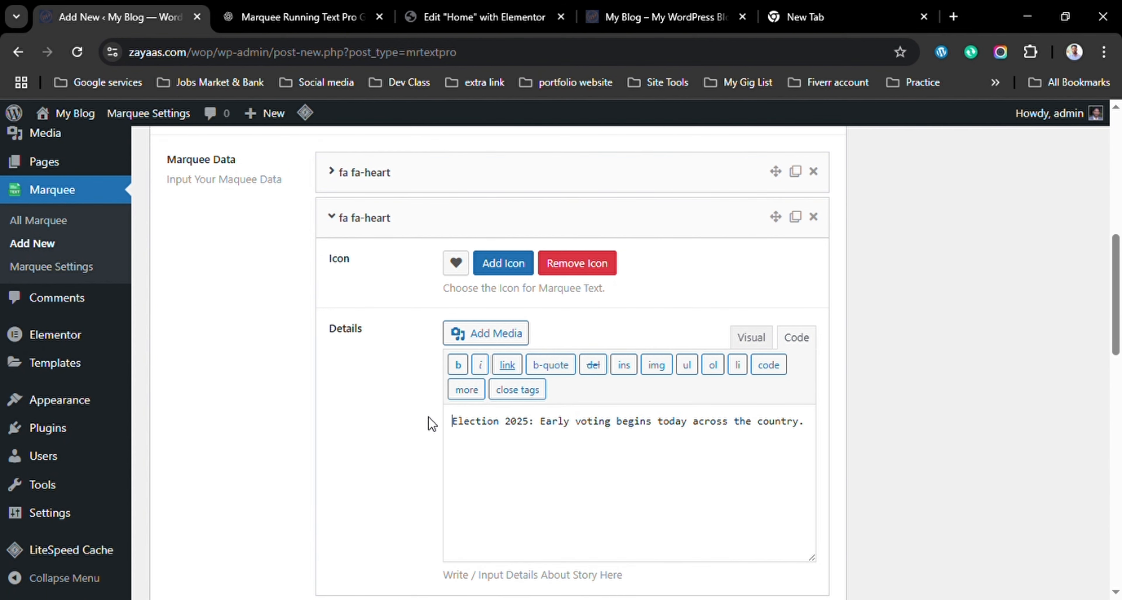
click(750, 338)
Collapse the second data entry and save the Breaking News marquee.
scroll(433, 366, down, 5)
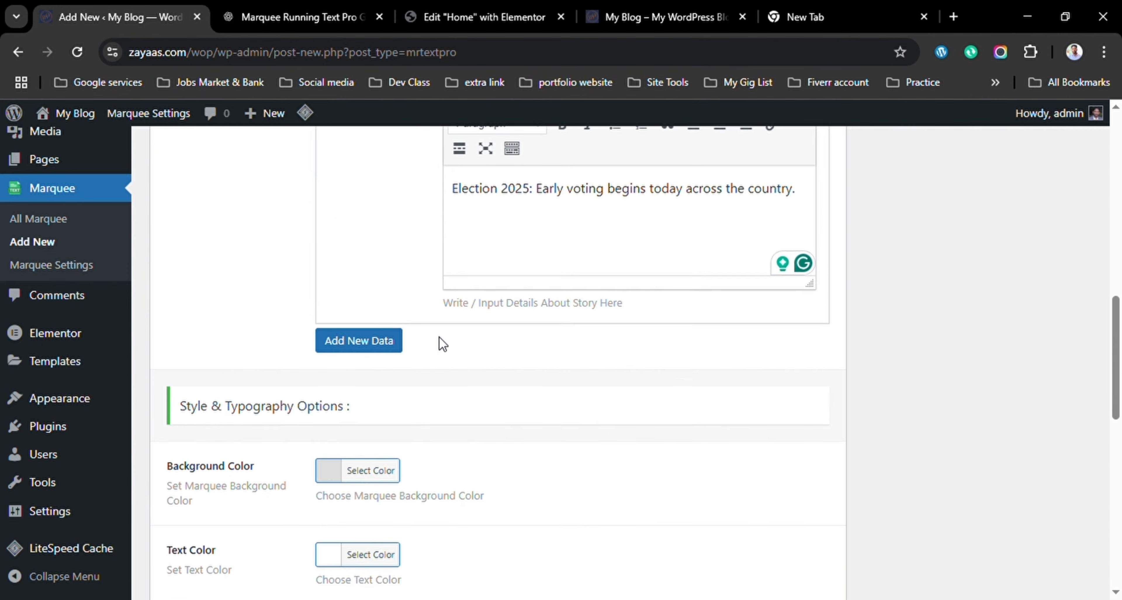
scroll(440, 343, up, 5)
click(413, 226)
scroll(413, 311, down, 2)
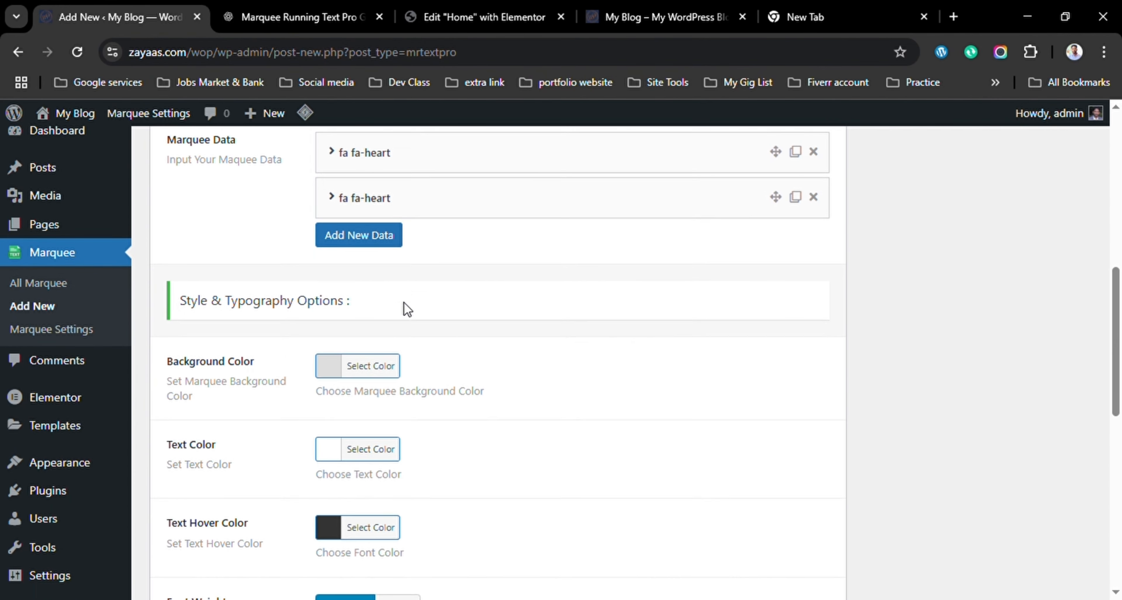
scroll(404, 308, up, 15)
click(1066, 240)
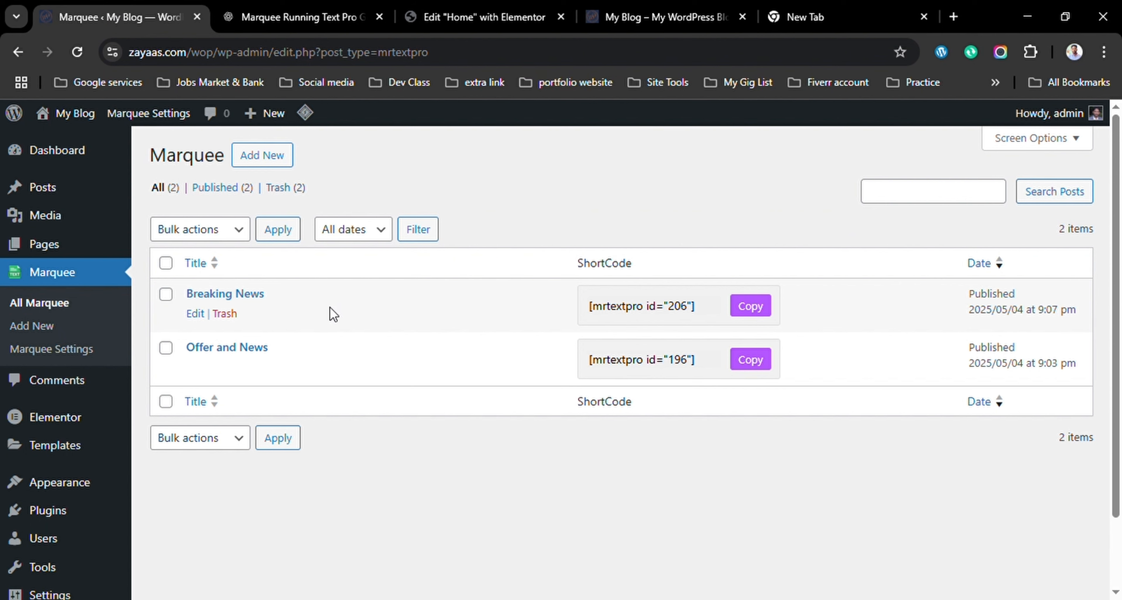
Copy the Breaking News marquee's shortcode and duplicate the marquee container on the Elementor home page.
click(755, 309)
click(531, 8)
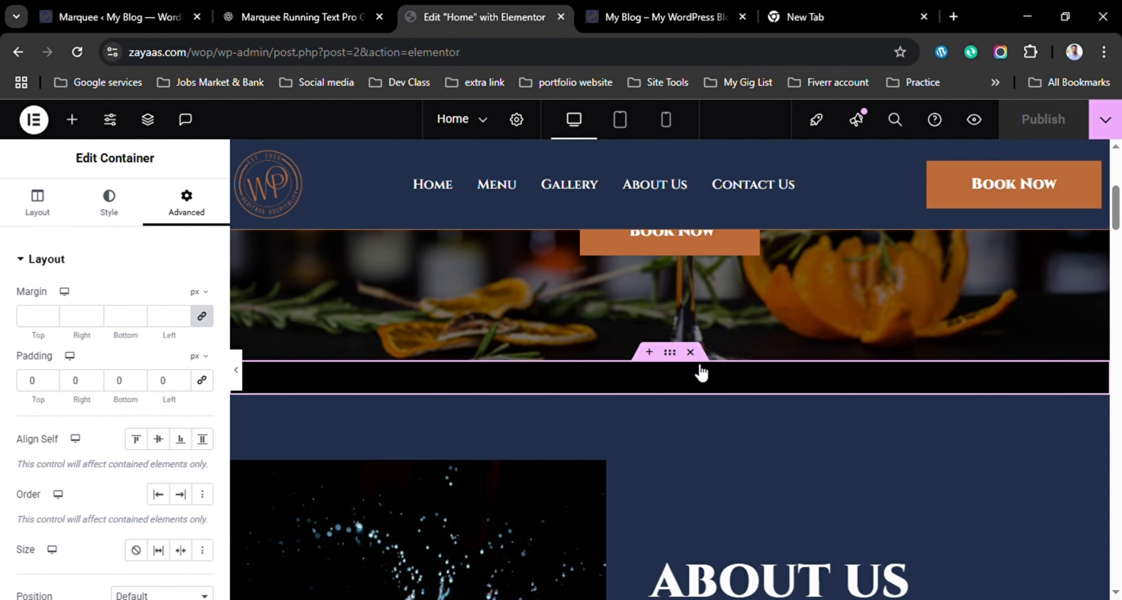
right_click(675, 353)
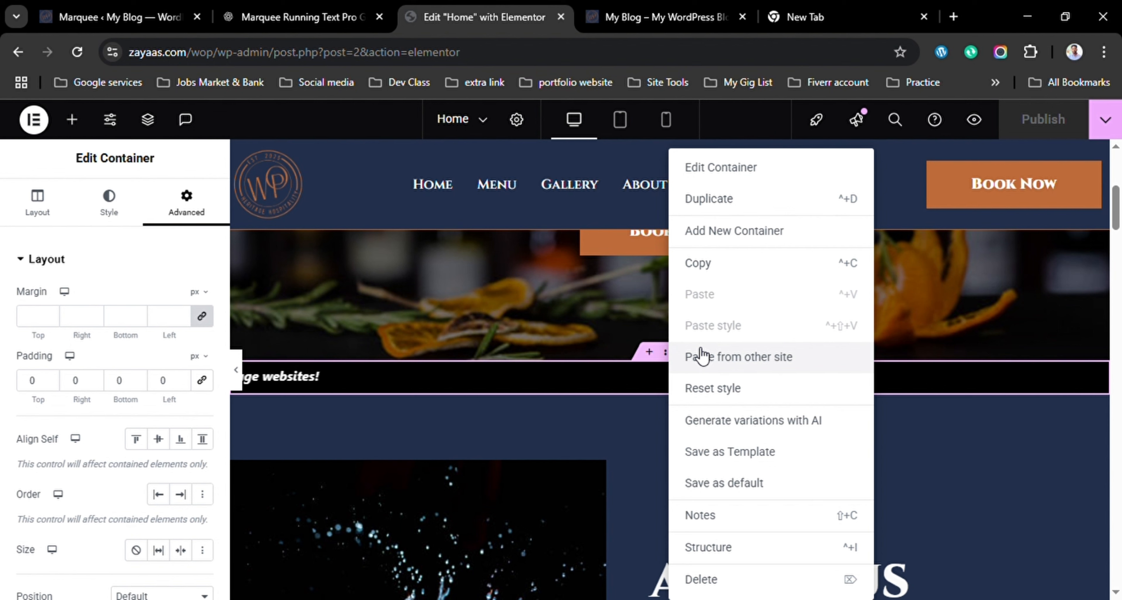
click(730, 199)
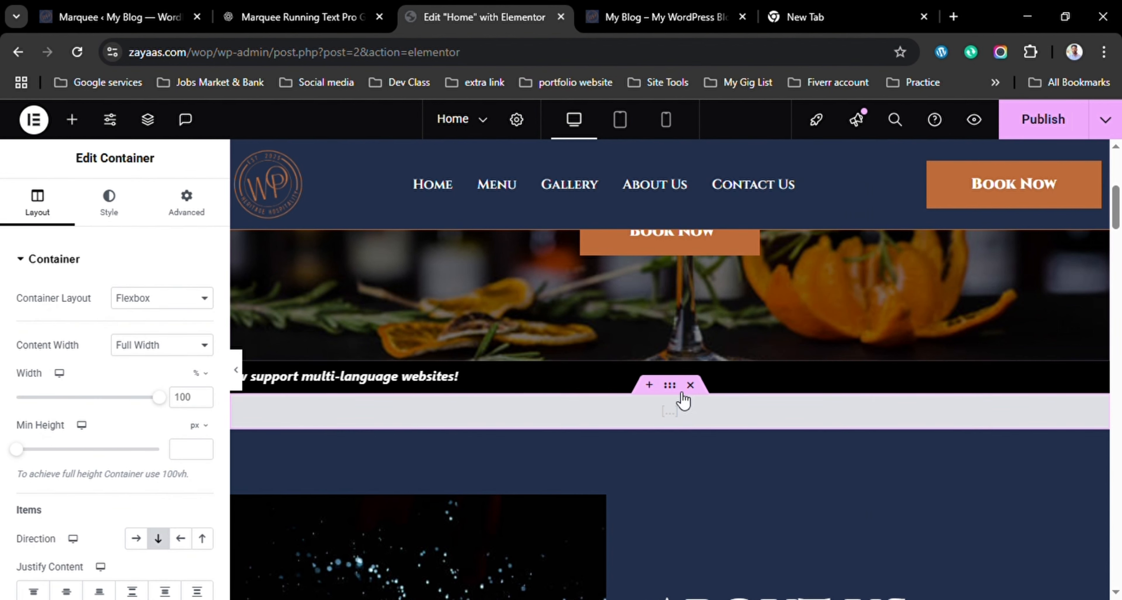
Replace the duplicated container's shortcode with [mrtextpro id="206"] and publish the home page.
click(643, 417)
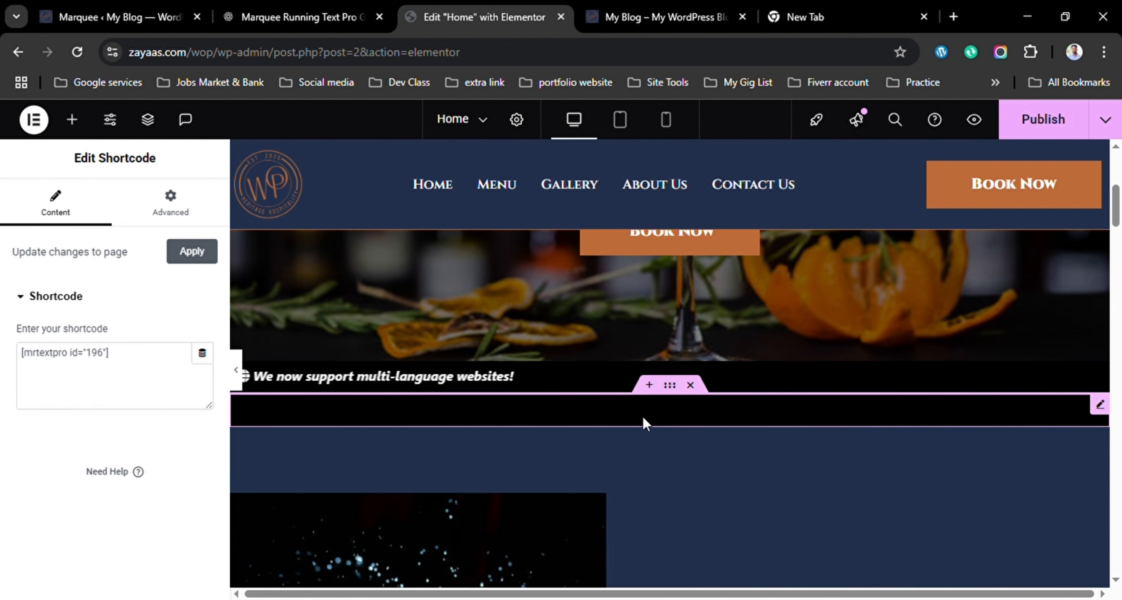
click(120, 353)
key(ctrl+a)
key(ctrl+v)
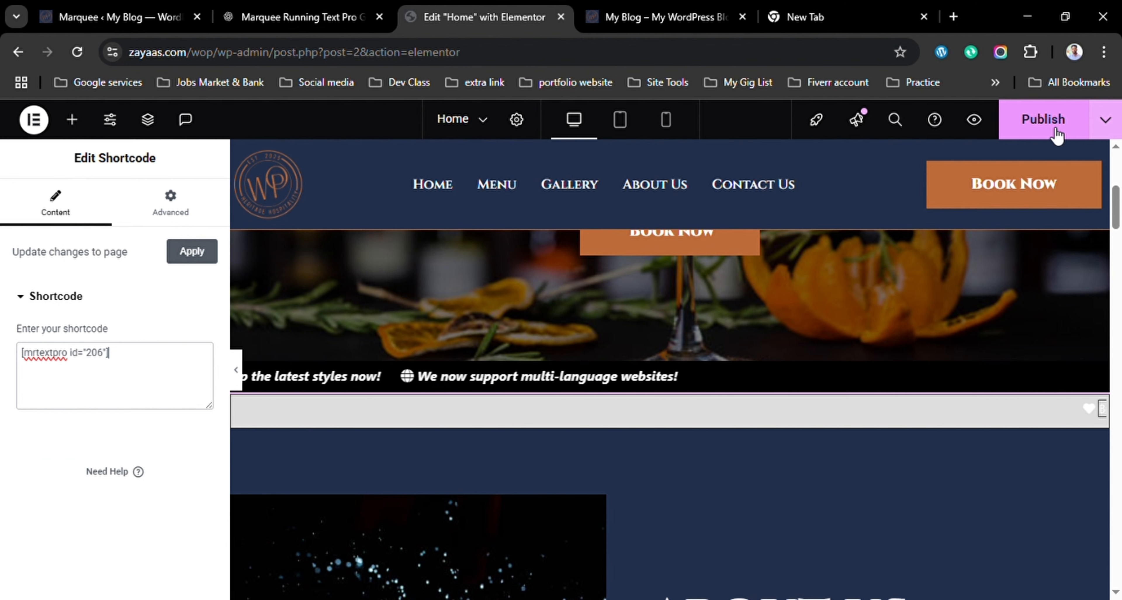
click(1057, 133)
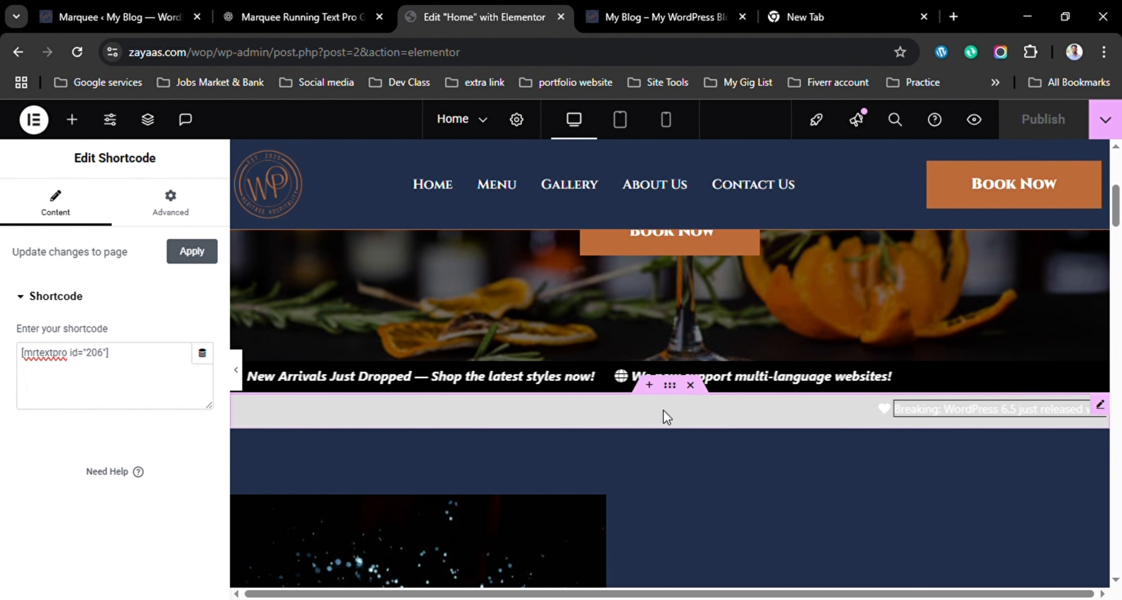
Reload the live home page and test the link on the Breaking News marquee's WordPress 6.5 headline.
click(623, 17)
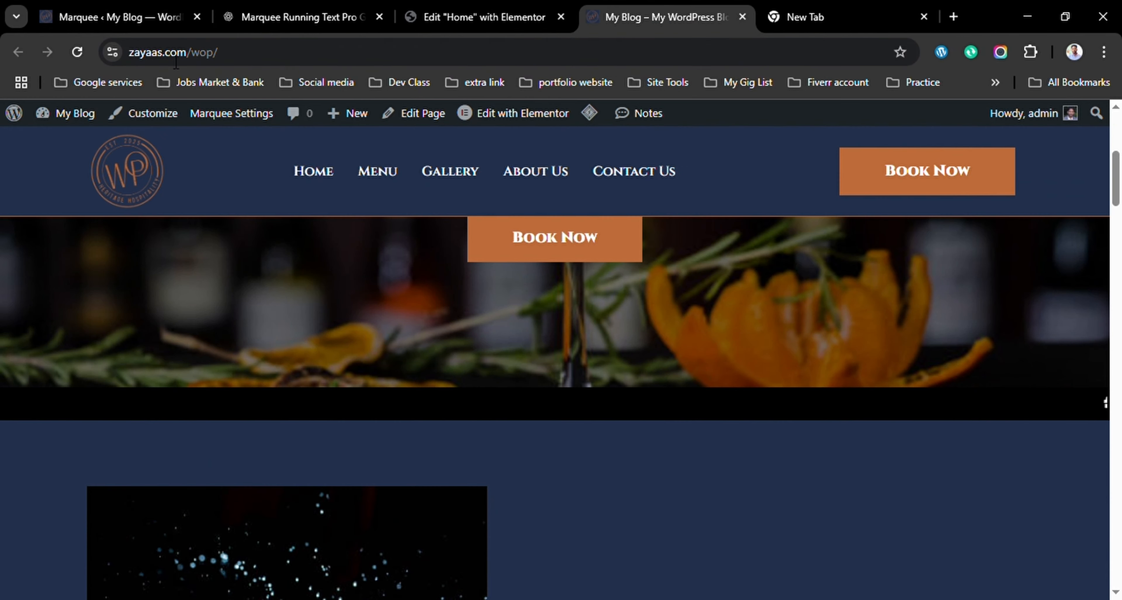
click(74, 55)
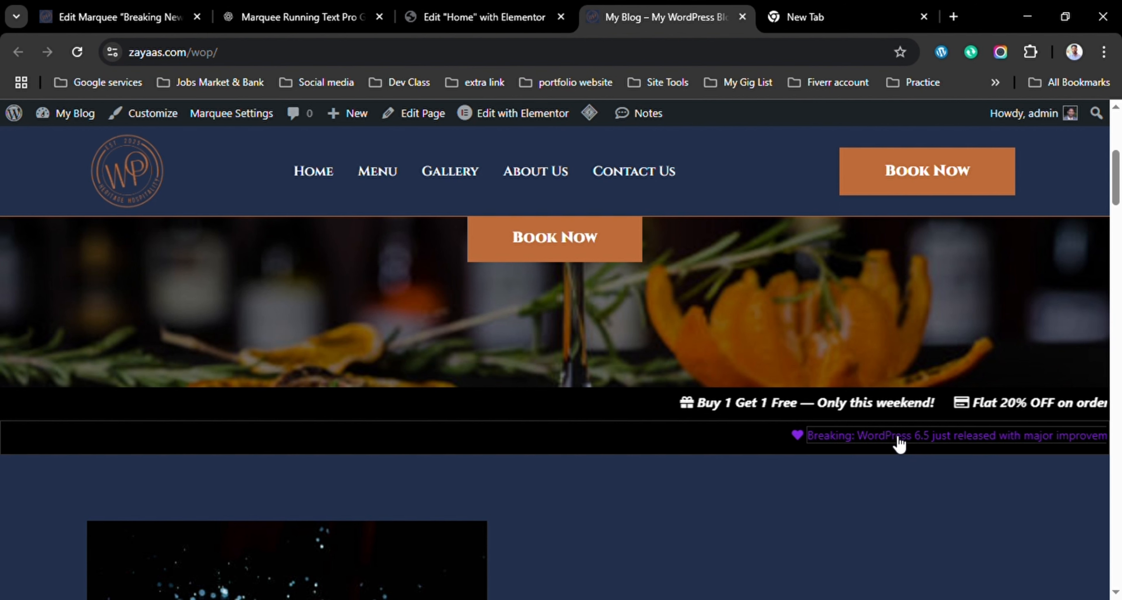
click(899, 439)
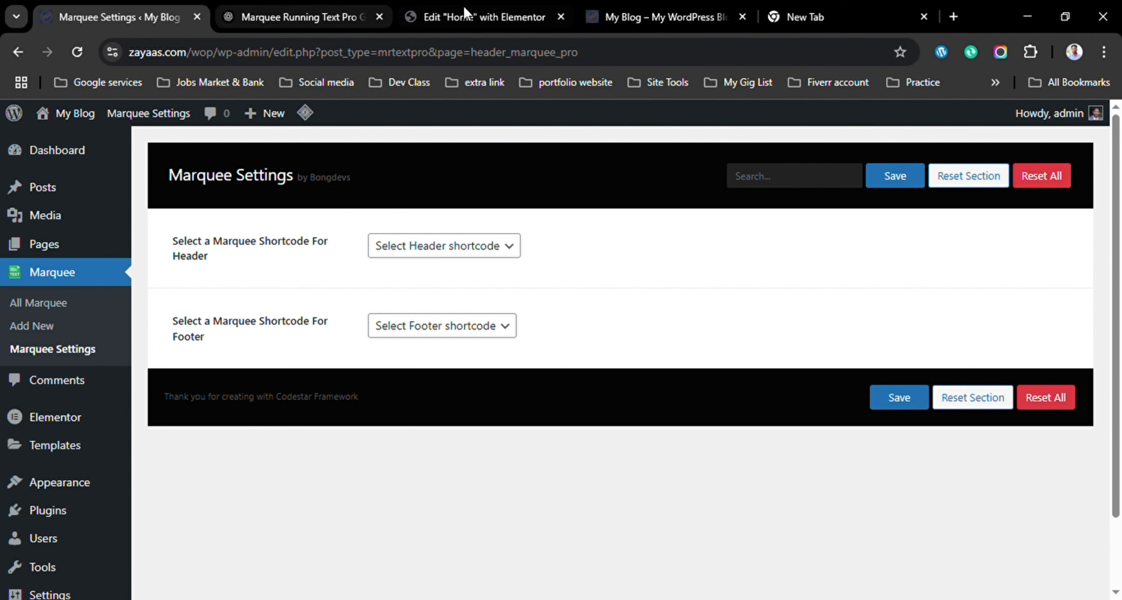
Move the live site's tab beside Marquee Settings and assign [mrtextpro id="196"] as the header marquee shortcode.
drag(648, 13, 283, 9)
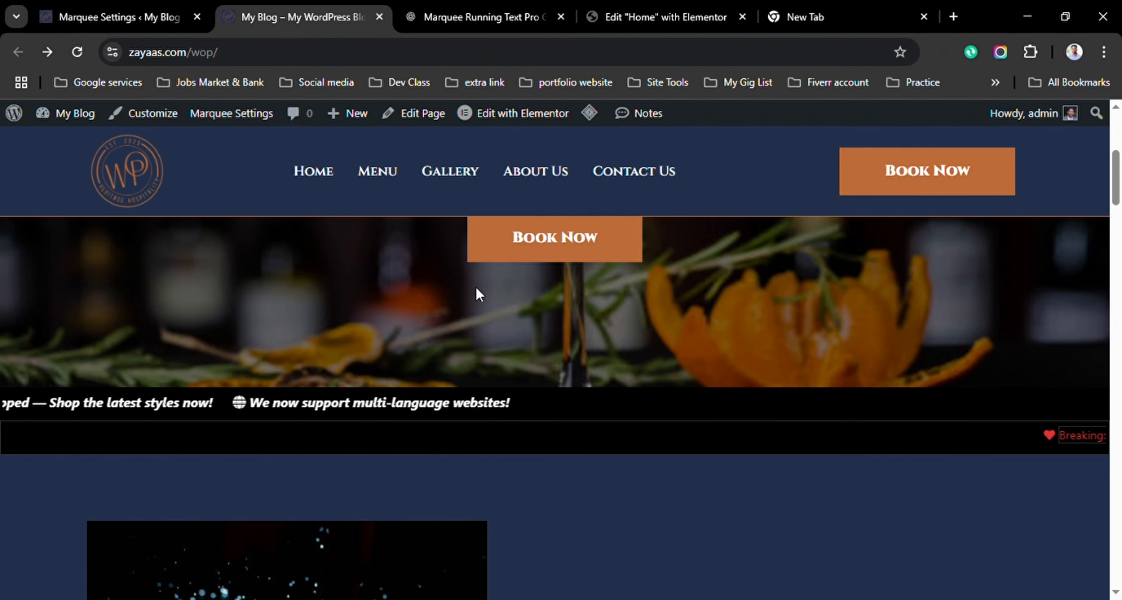
scroll(636, 403, up, 7)
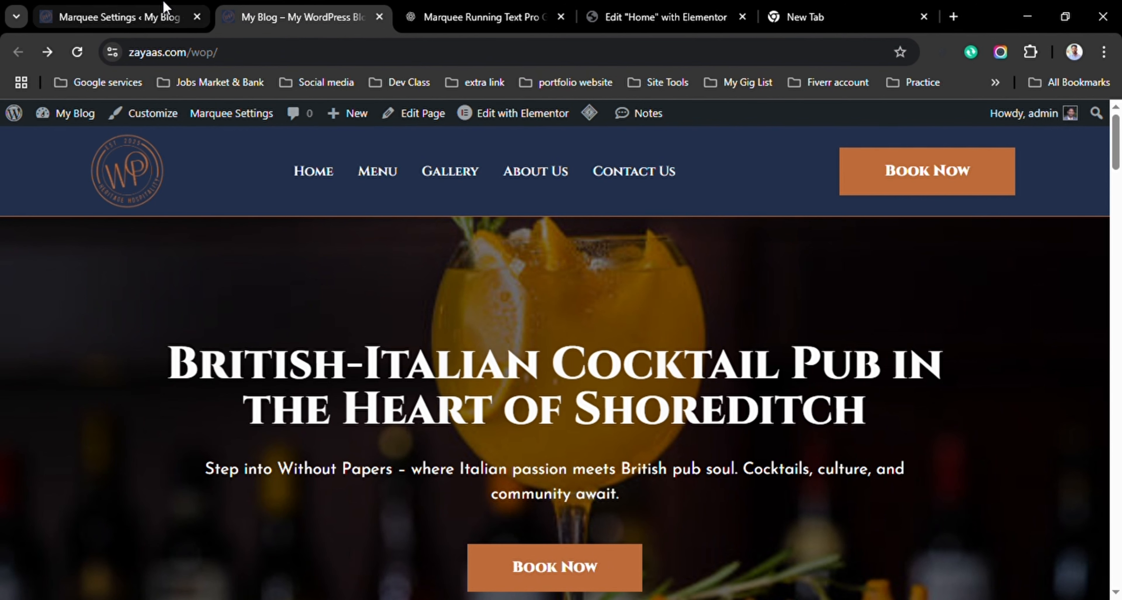
click(162, 14)
click(455, 255)
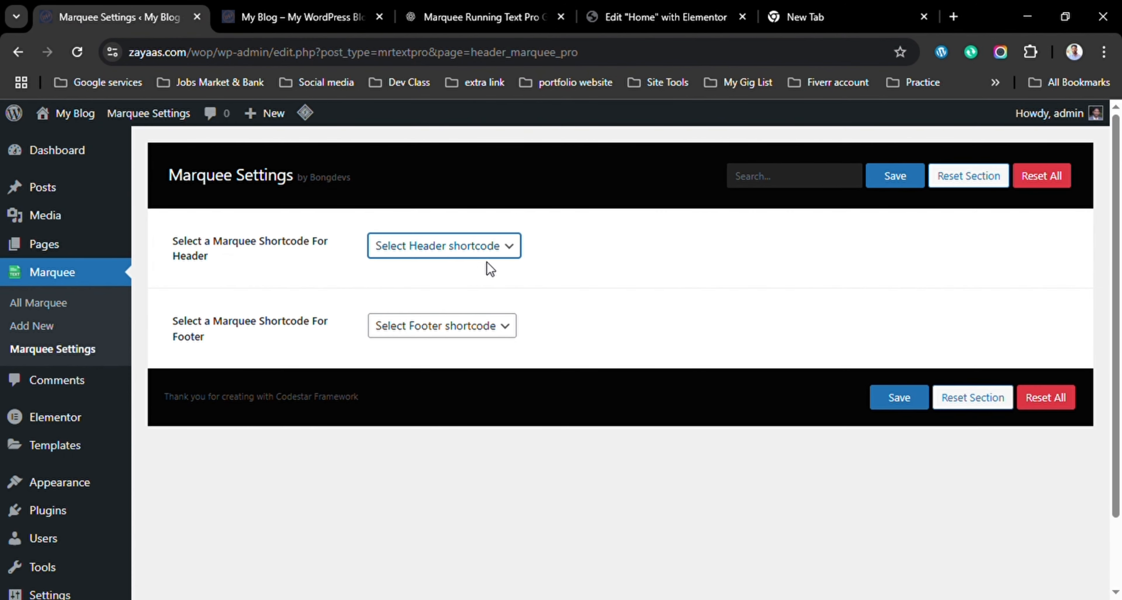
click(468, 317)
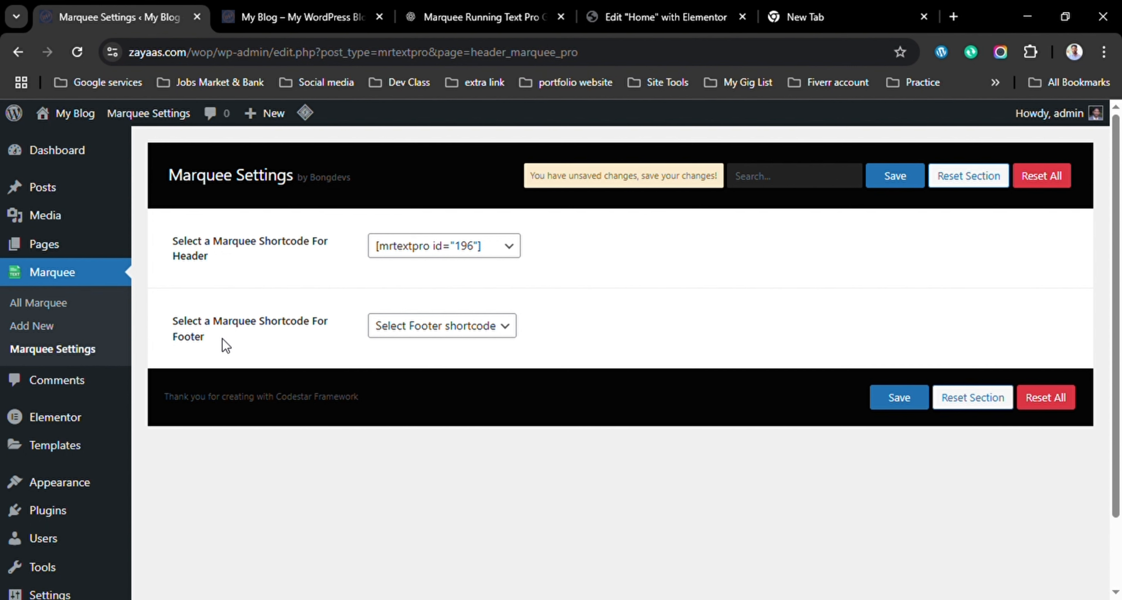
Assign [mrtextpro id="196"] as the footer marquee shortcode and save the marquee settings.
click(437, 332)
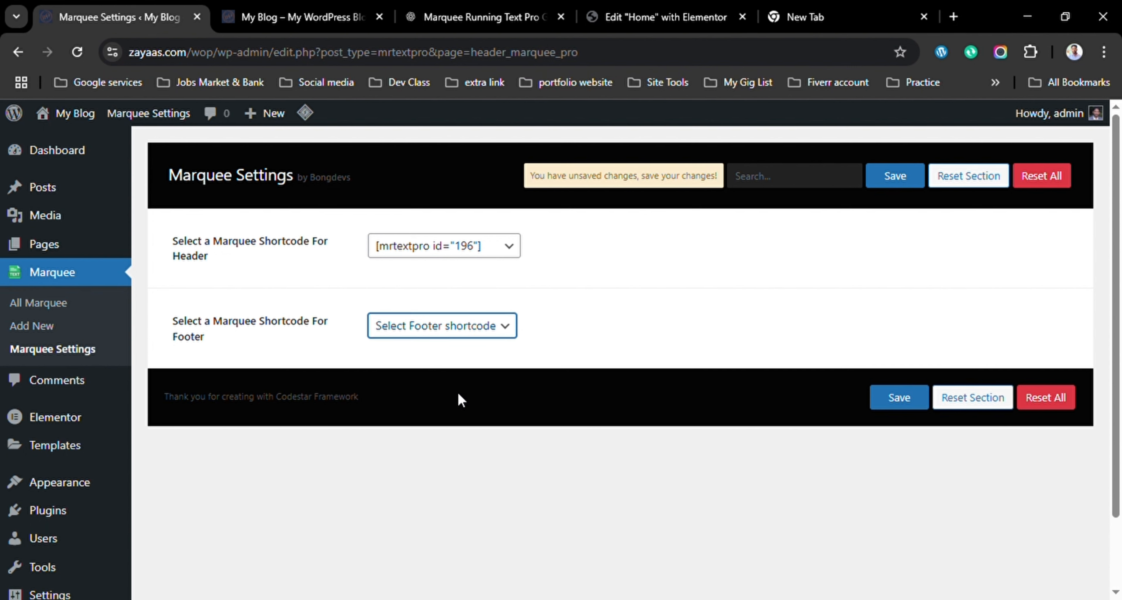
key(Down)
click(901, 399)
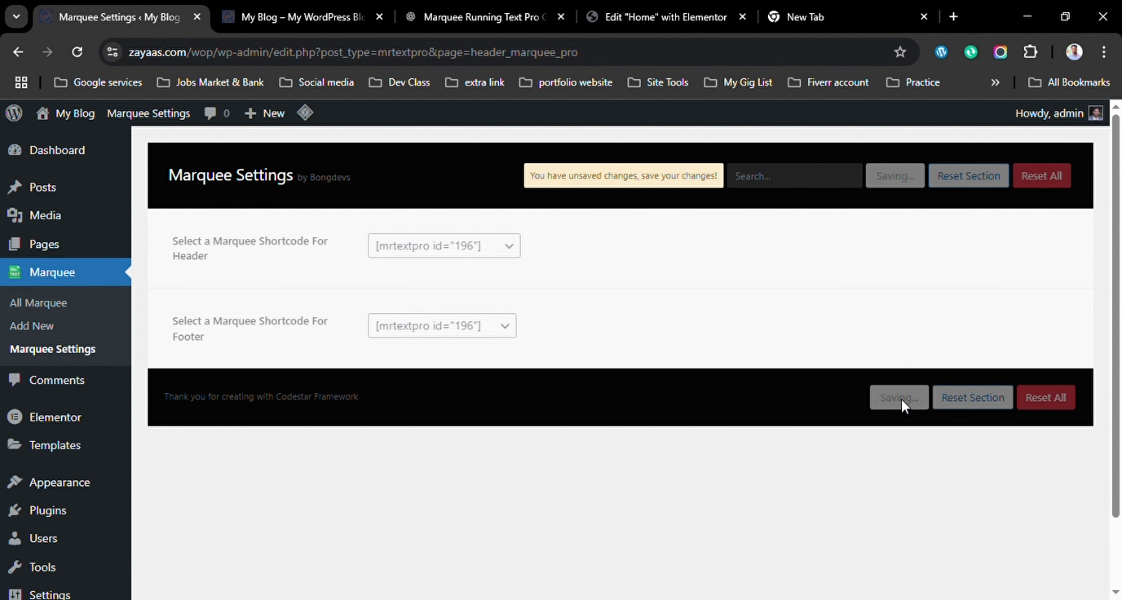
Reload the live home page and check the marquee above the site header and below the footer.
click(349, 17)
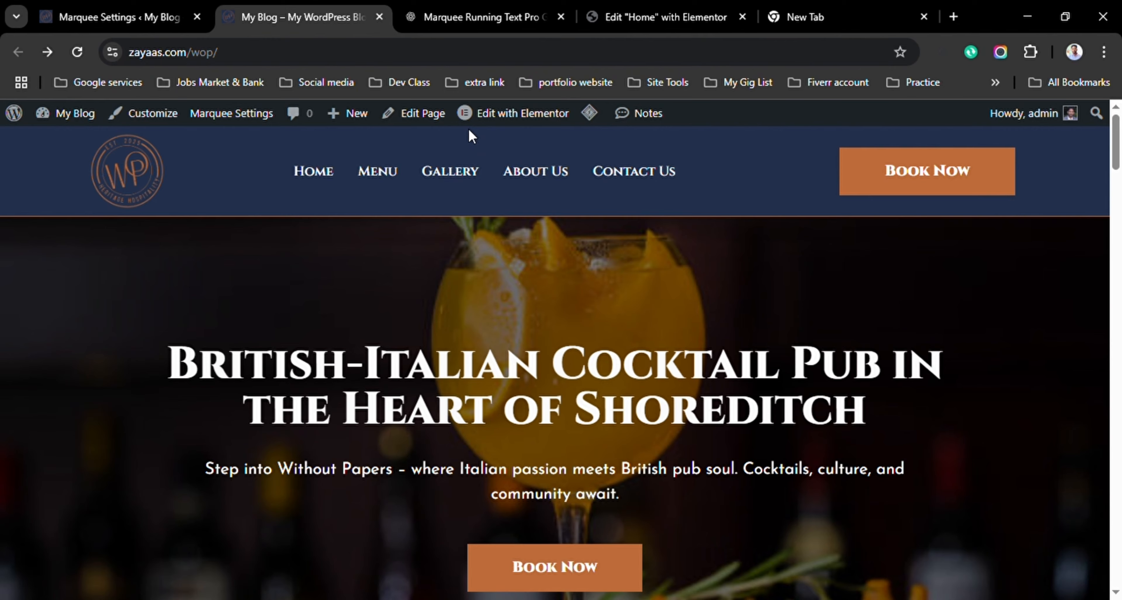
scroll(543, 369, down, 15)
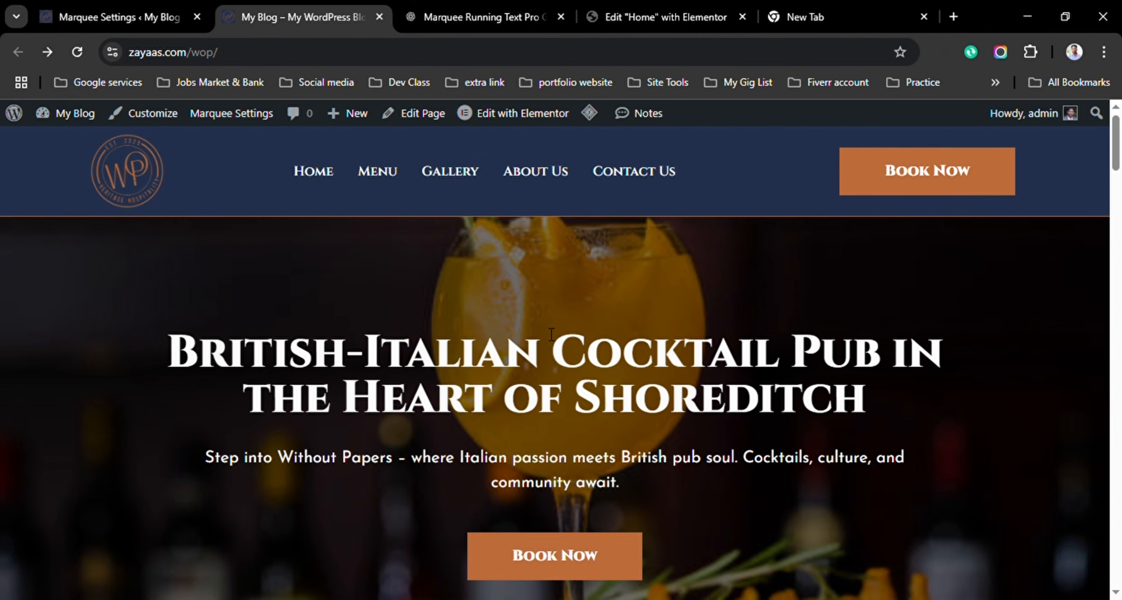
scroll(561, 421, down, 15)
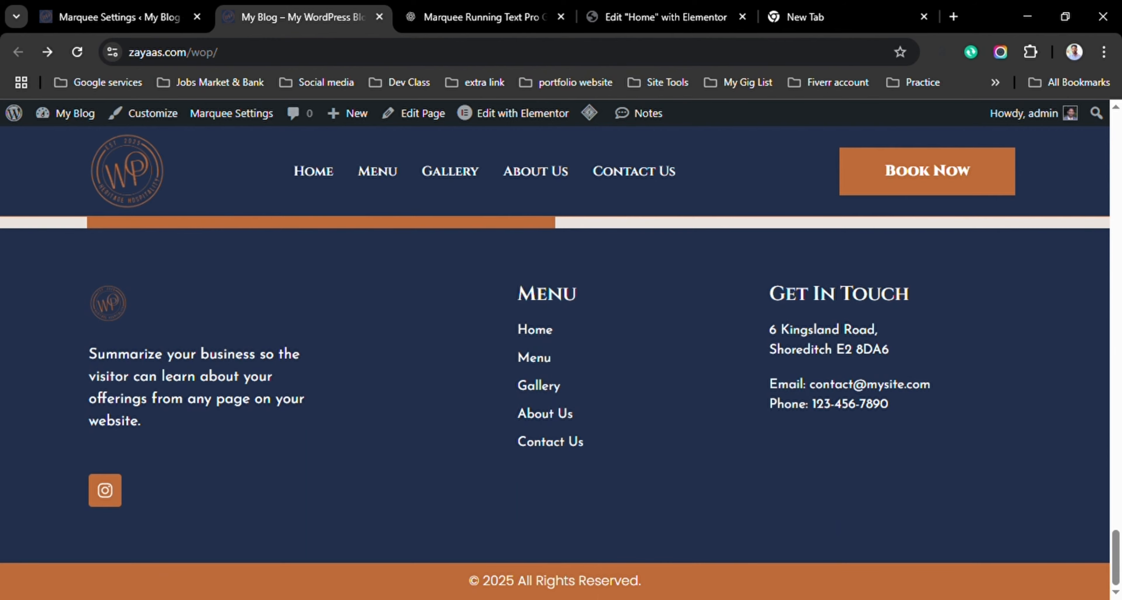
click(77, 53)
scroll(463, 372, up, 15)
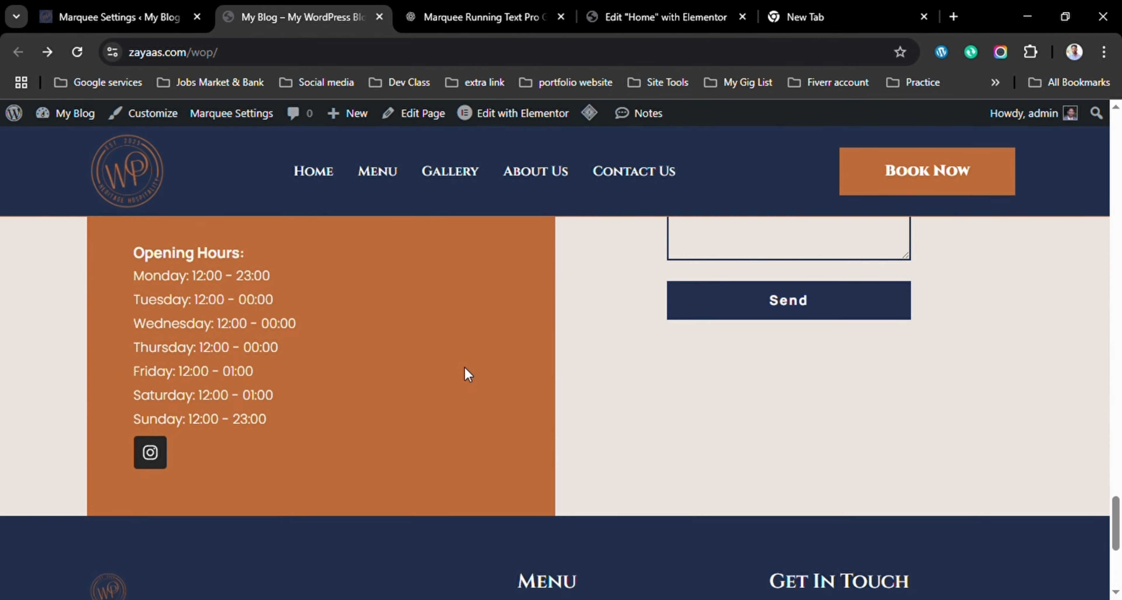
scroll(479, 368, up, 15)
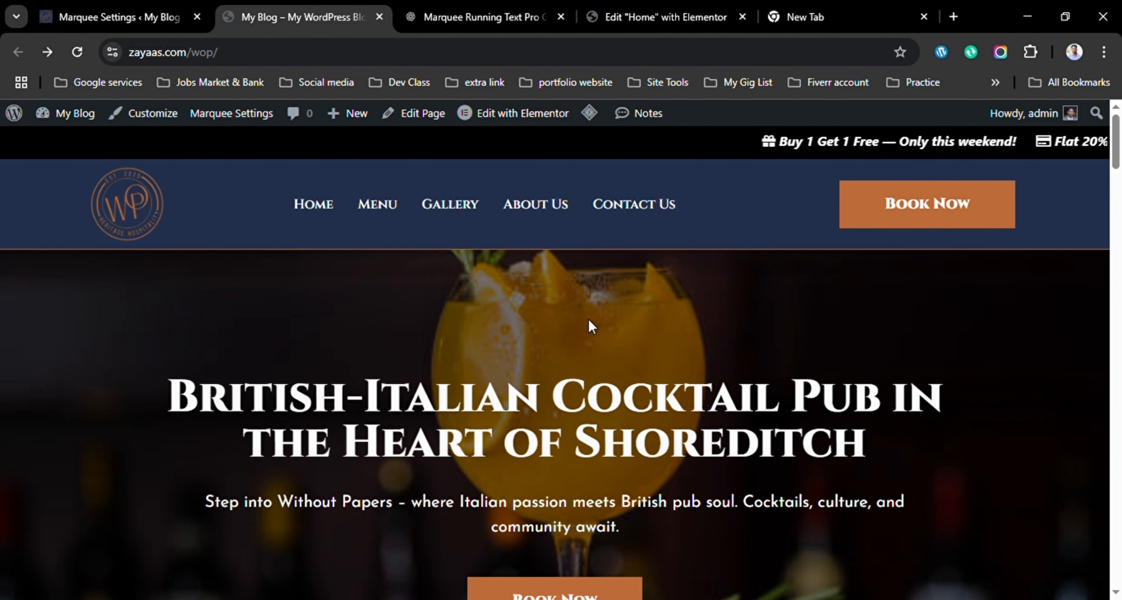
scroll(566, 340, down, 5)
scroll(541, 344, down, 10)
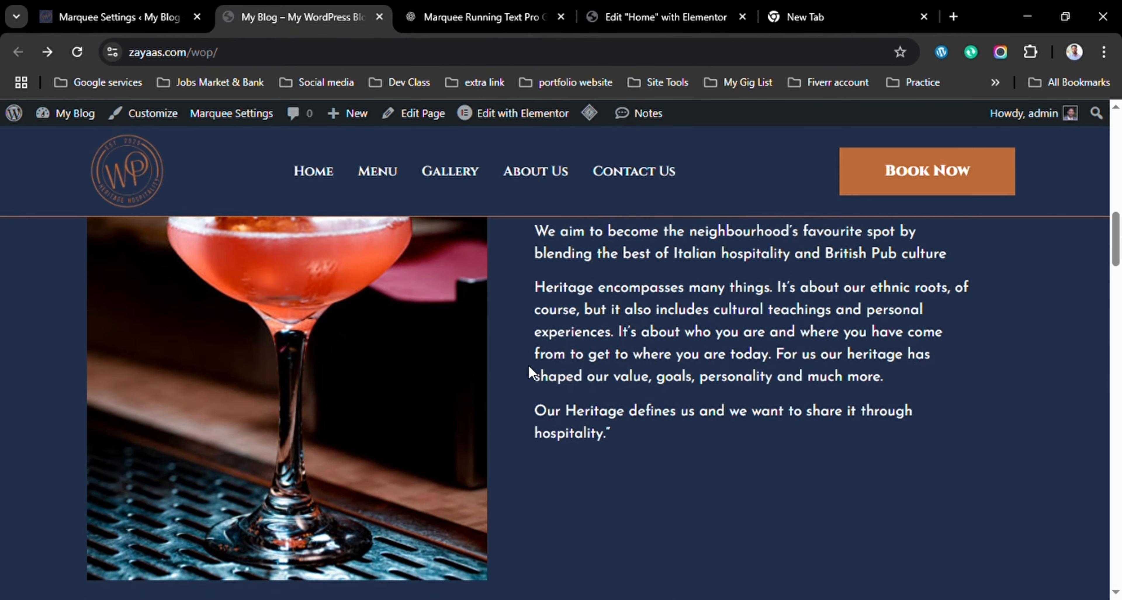
scroll(527, 362, down, 12)
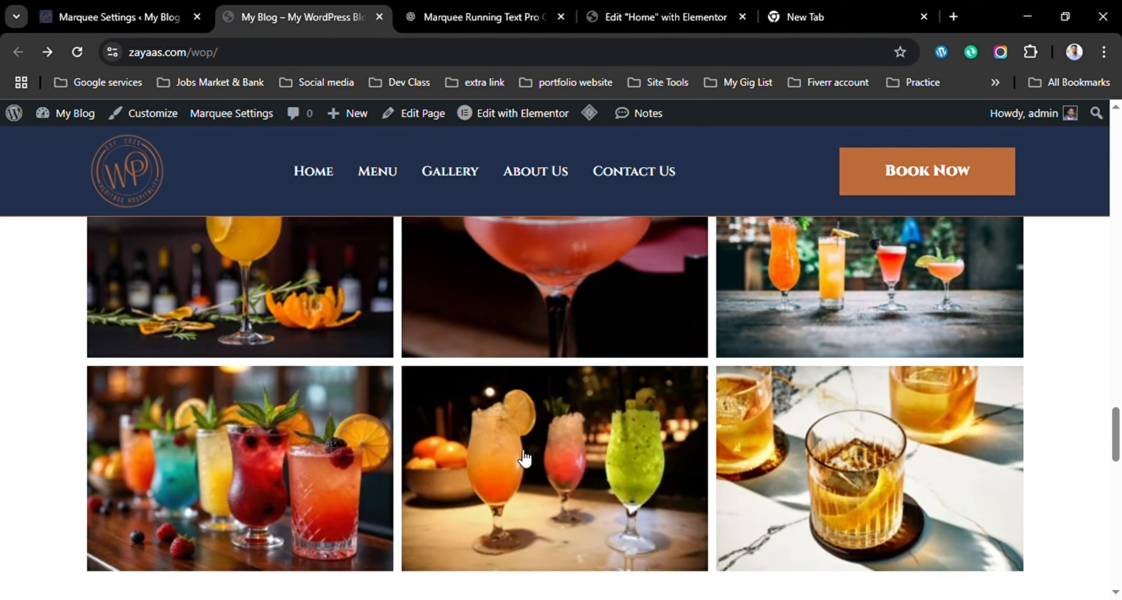
scroll(519, 463, down, 6)
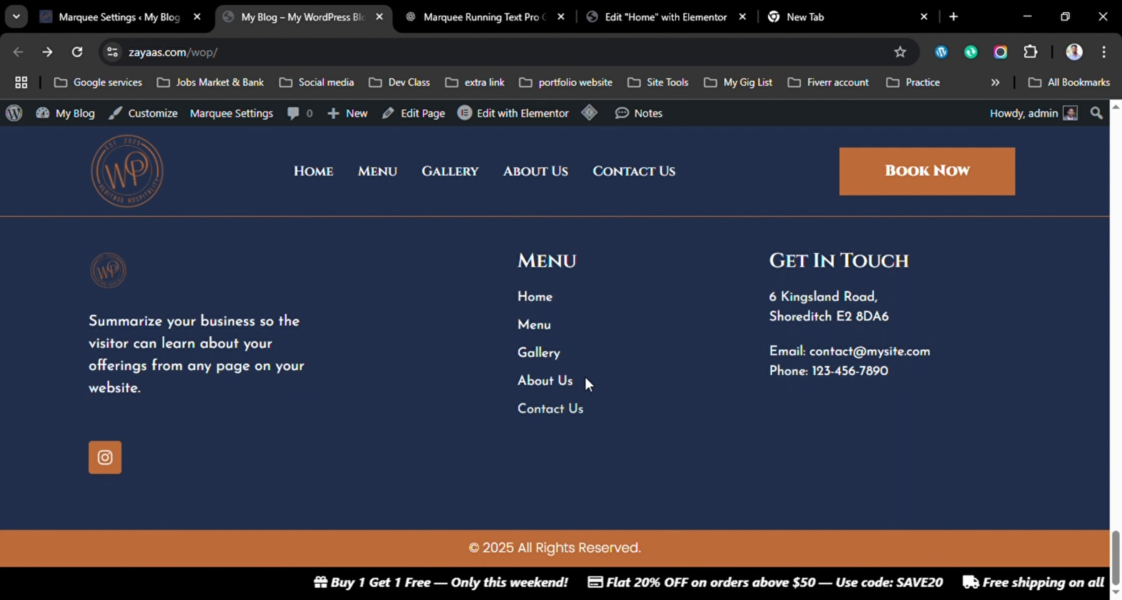
Return to the WordPress admin and open the list of all marquees.
click(137, 10)
click(54, 305)
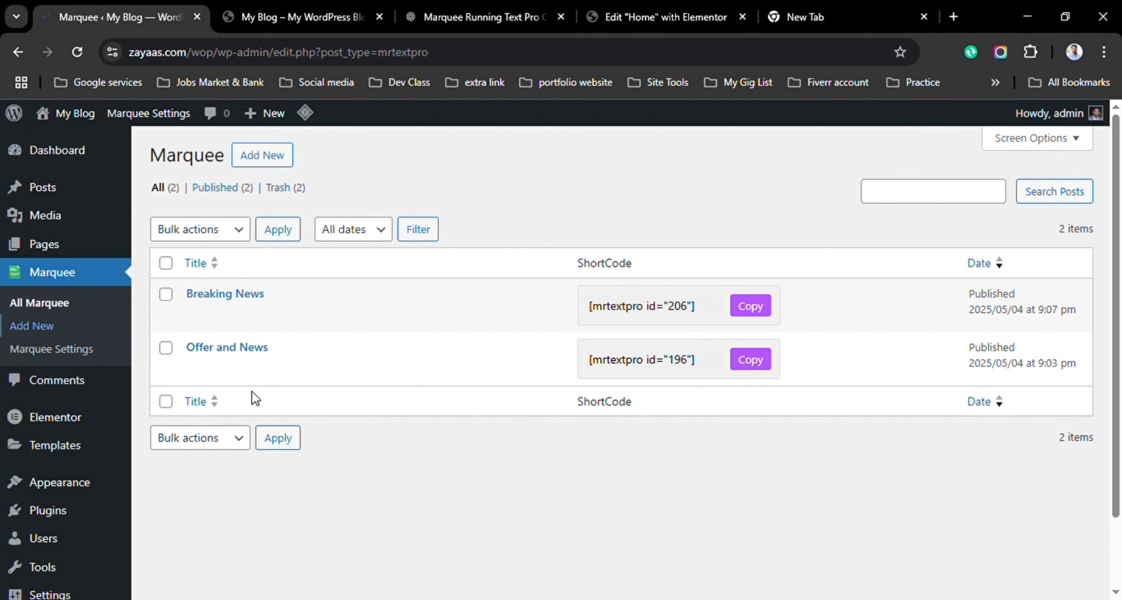